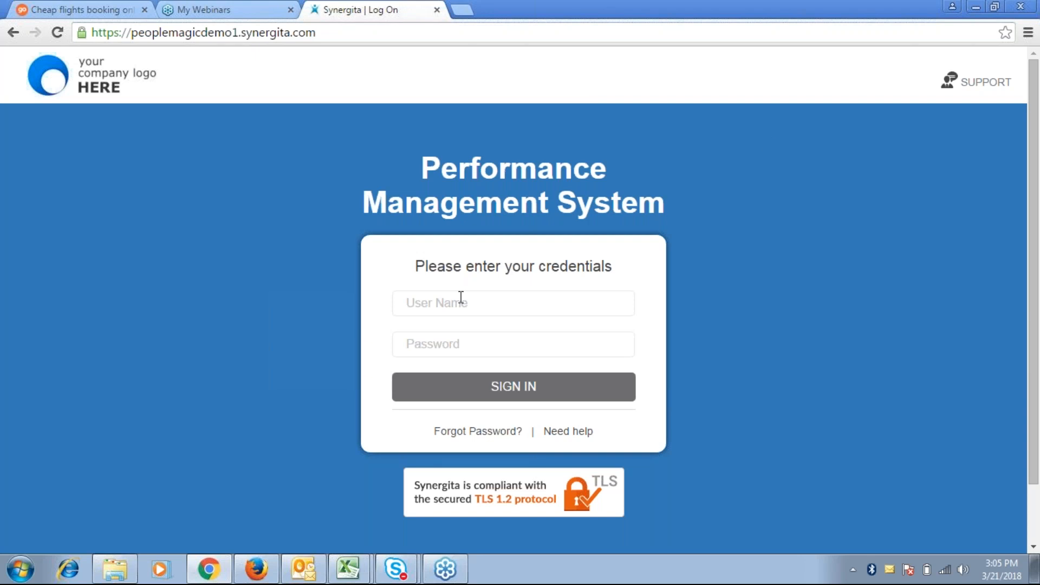
Sign in with the HR head's user name and password, correcting a mistyped password
left_click(461, 297)
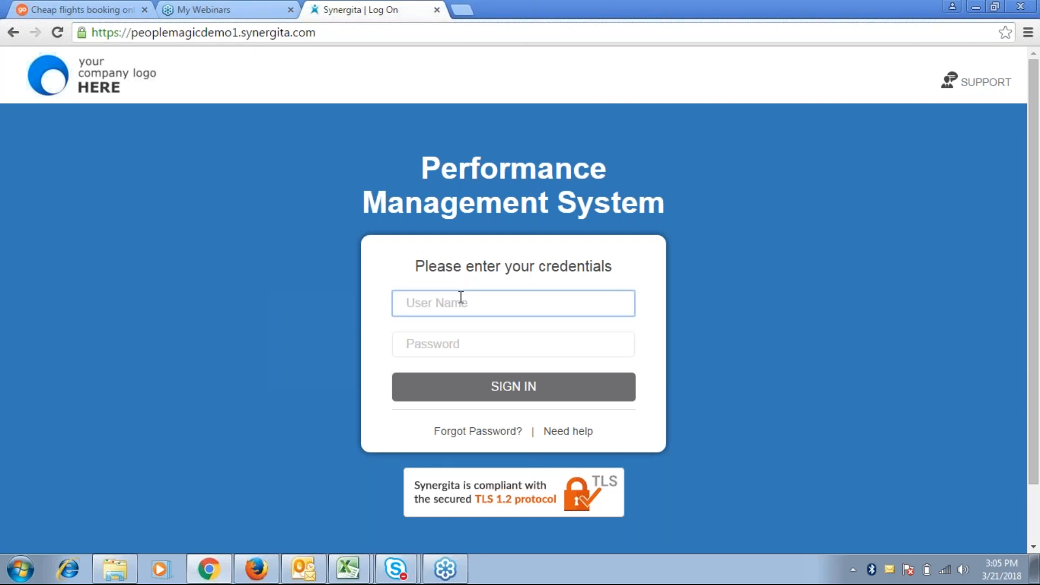
key("Tab")
type("*****")
key("BackSpace")
key("BackSpace")
key("BackSpace")
key("BackSpace")
key("BackSpace")
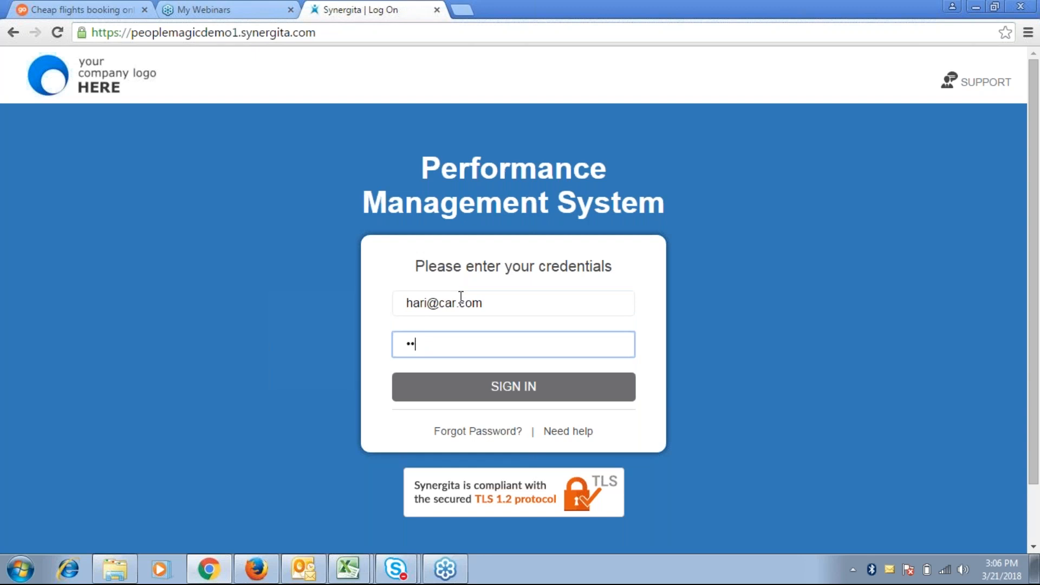
type("********")
key("Return")
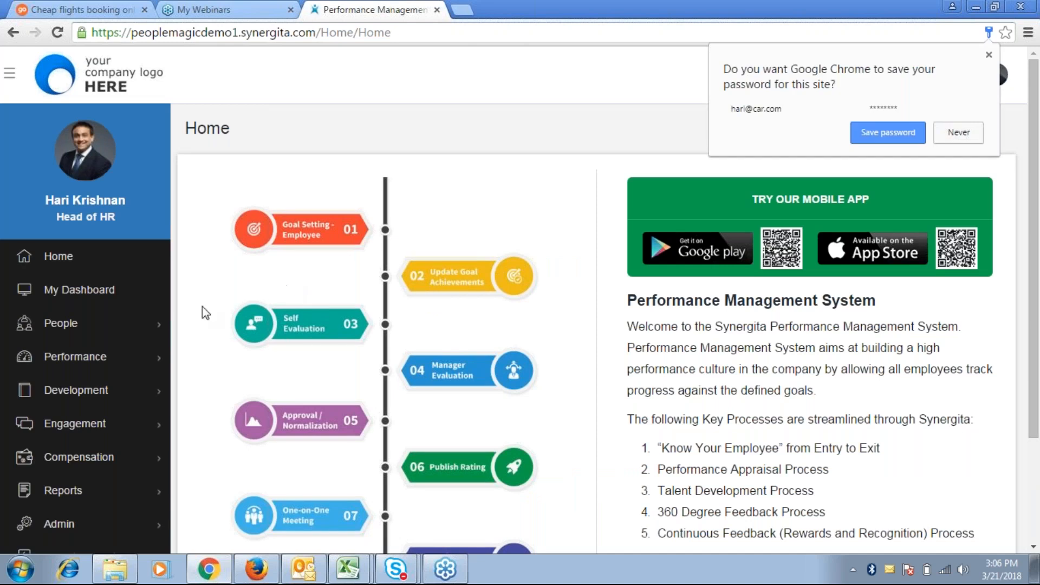
Go to People › My Team to see the team members' profile cards
left_click(123, 320)
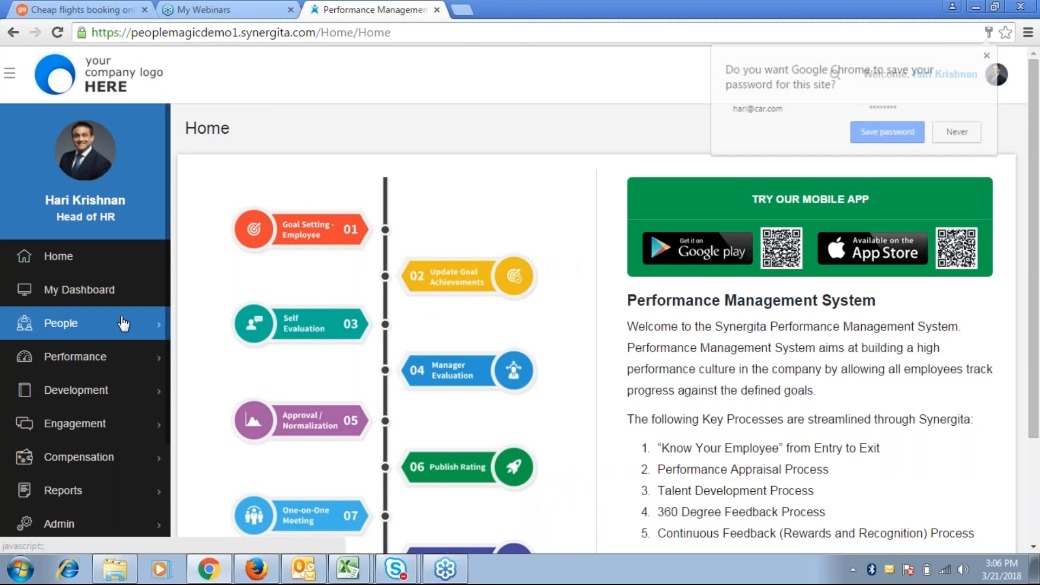
left_click(123, 323)
left_click(70, 390)
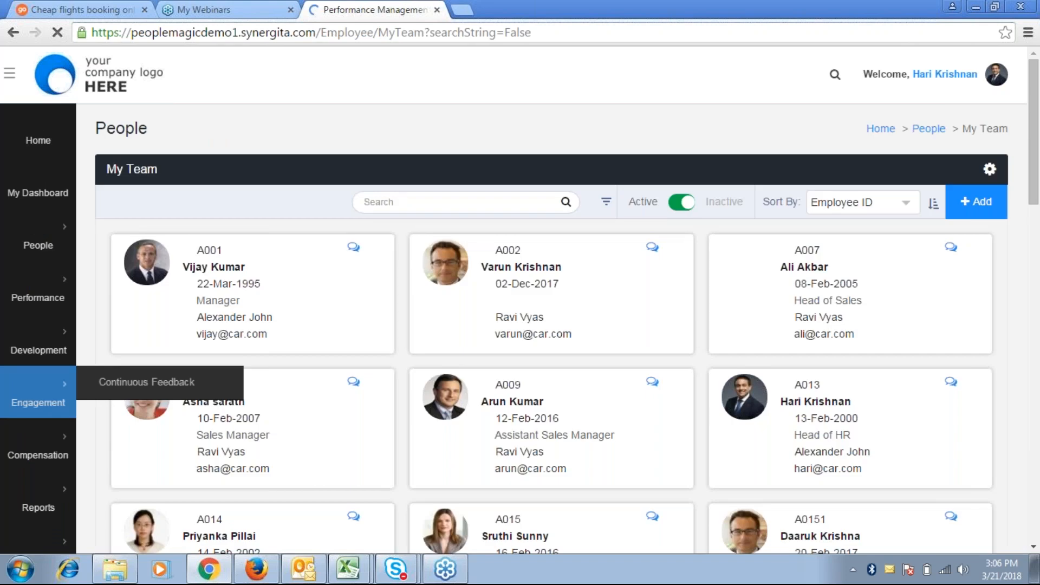
Open the Employee Report from Reports › Manage Reports
mouse_move(139, 496)
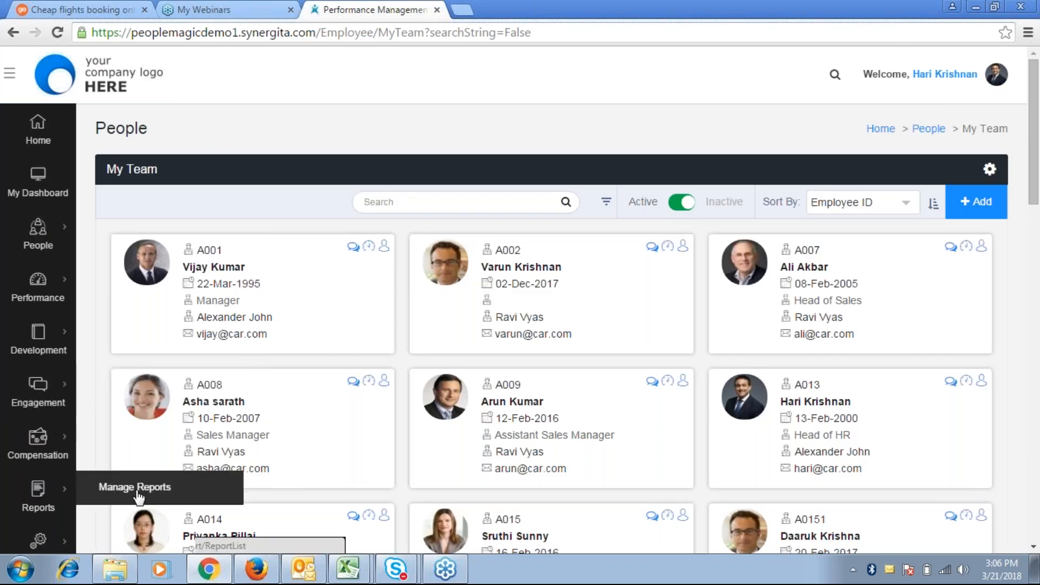
left_click(137, 492)
right_click(136, 492)
left_click(424, 268)
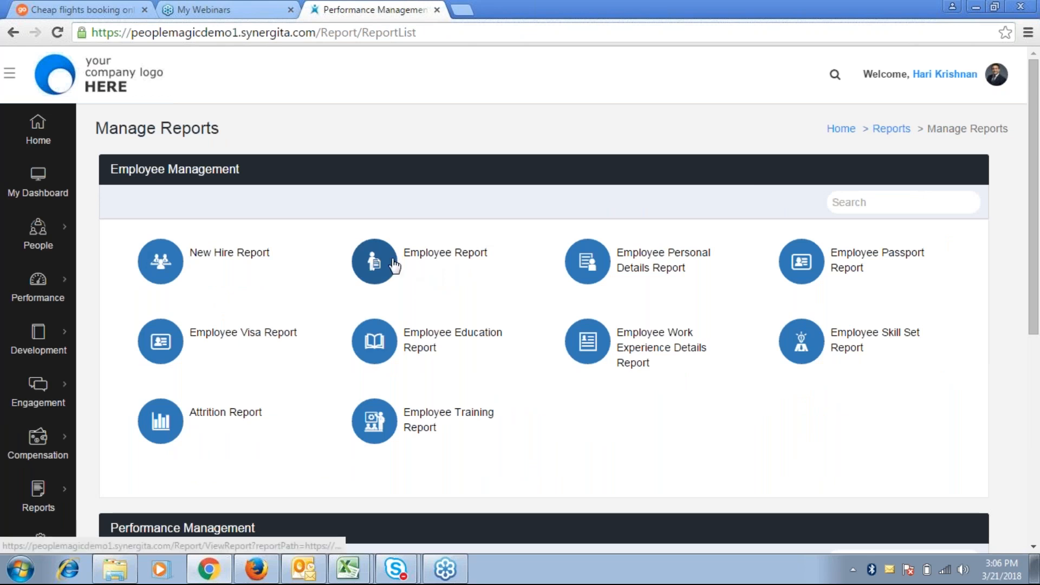
left_click(393, 266)
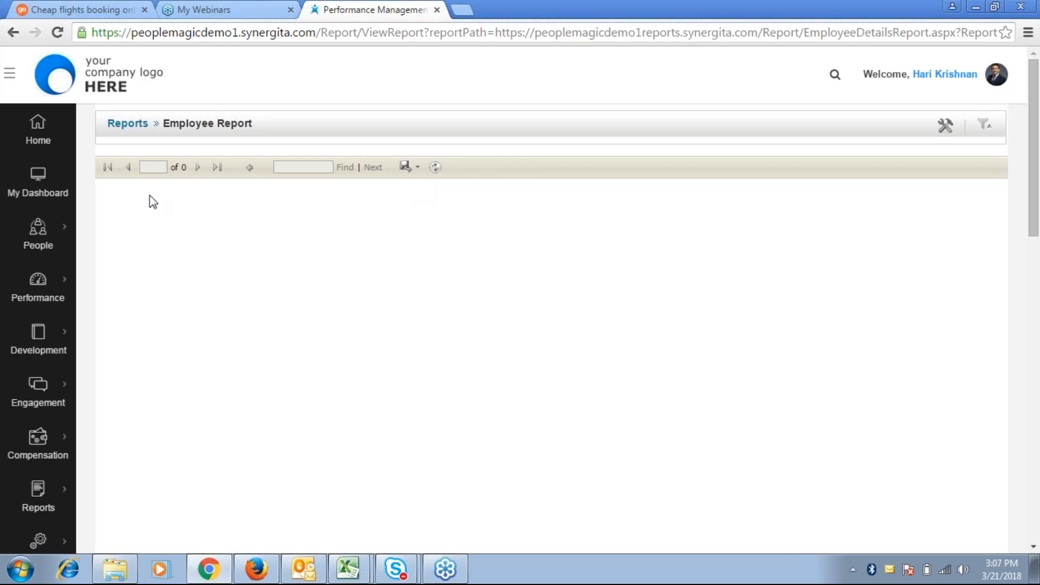
mouse_move(38, 233)
left_click(125, 260)
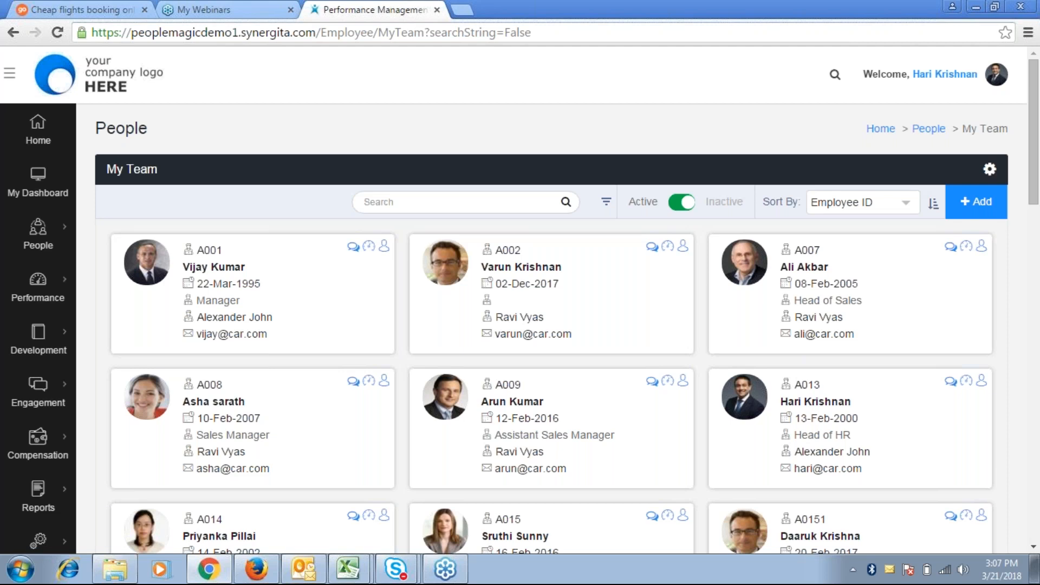
scroll(551, 325, "down", 1)
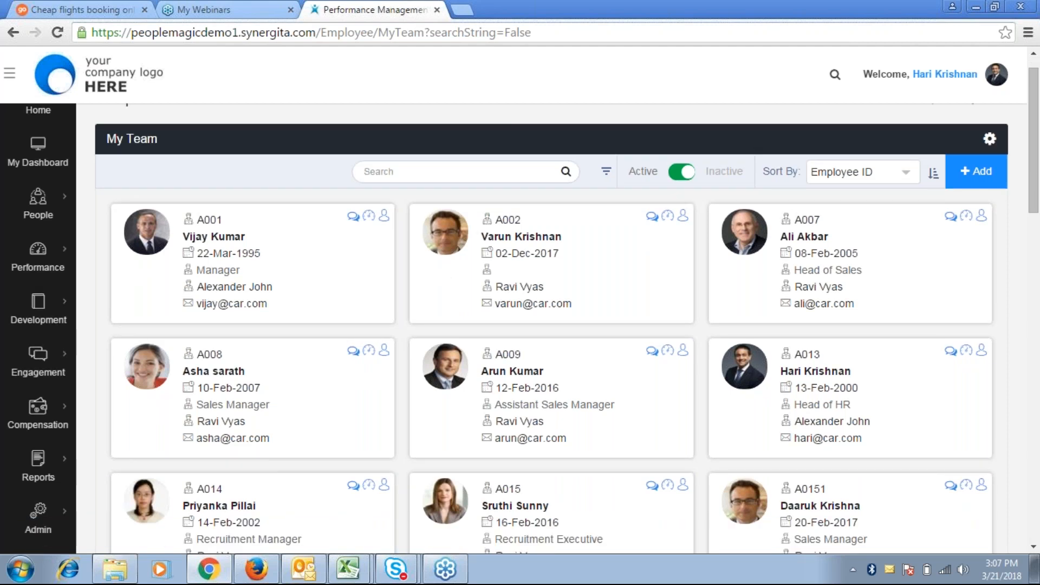
scroll(213, 273, "down", 5)
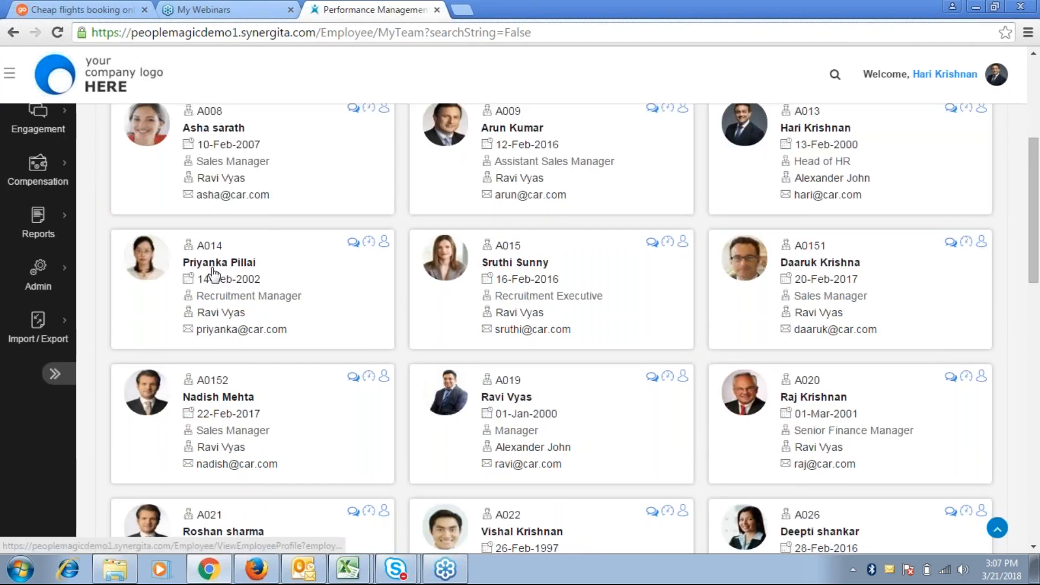
left_click(213, 269)
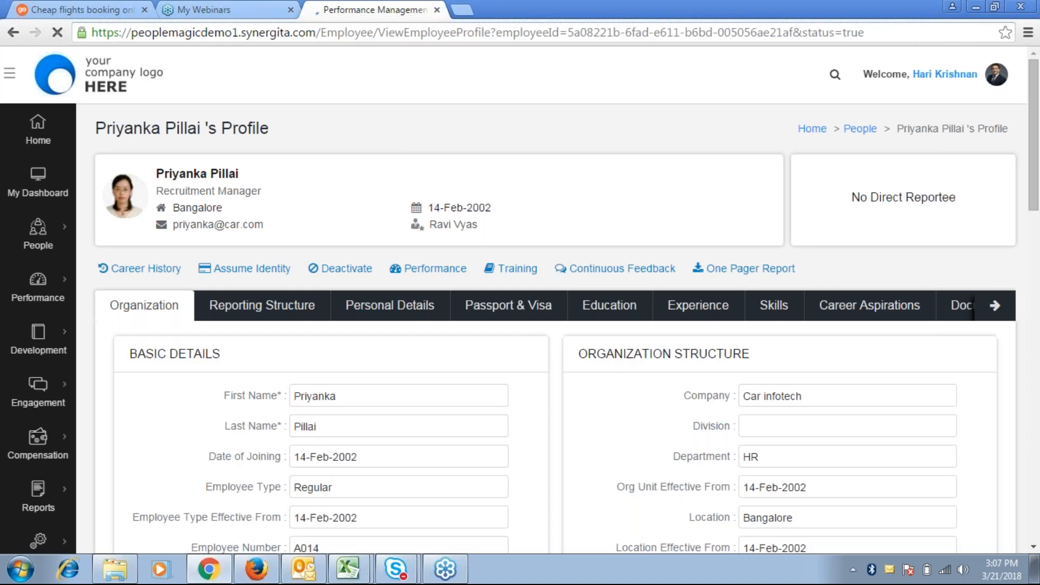
Correct the end of the profile's User Name so it ends in 'com'
scroll(342, 292, "down", 2)
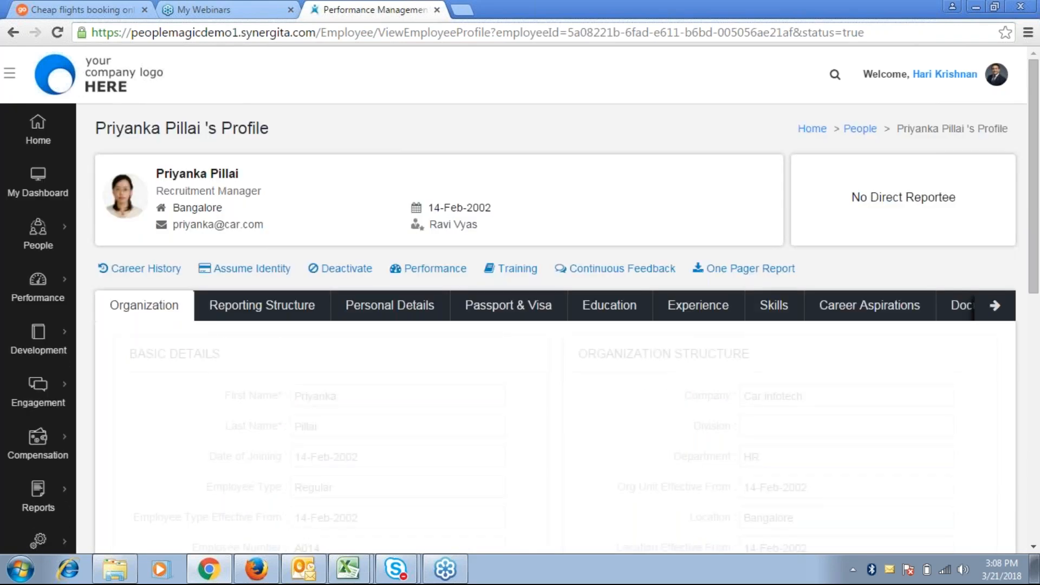
scroll(396, 433, "down", 1)
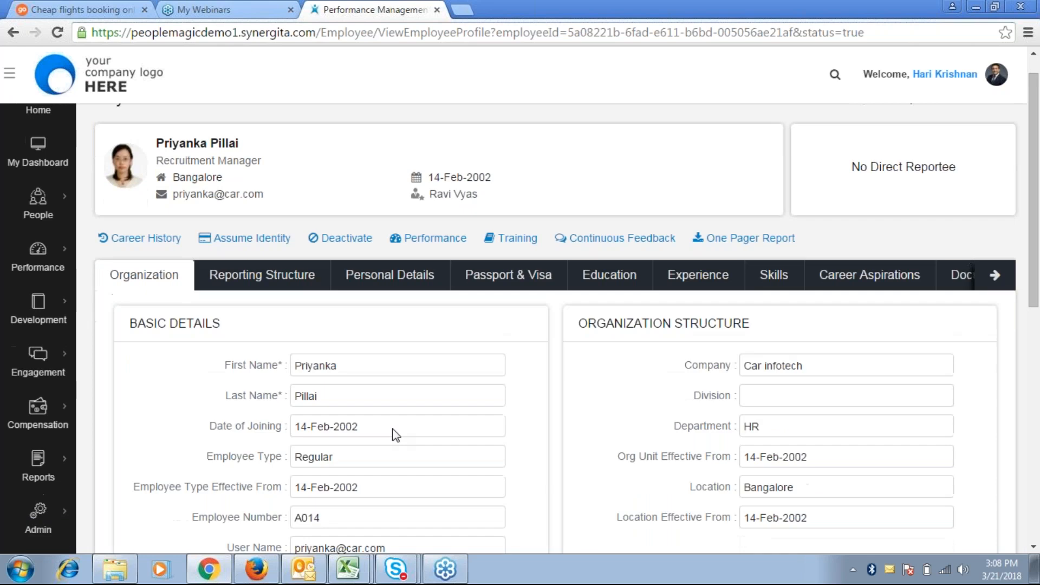
scroll(395, 433, "down", 3)
left_click(497, 461)
key("BackSpace")
key("BackSpace")
key("BackSpace")
type("com")
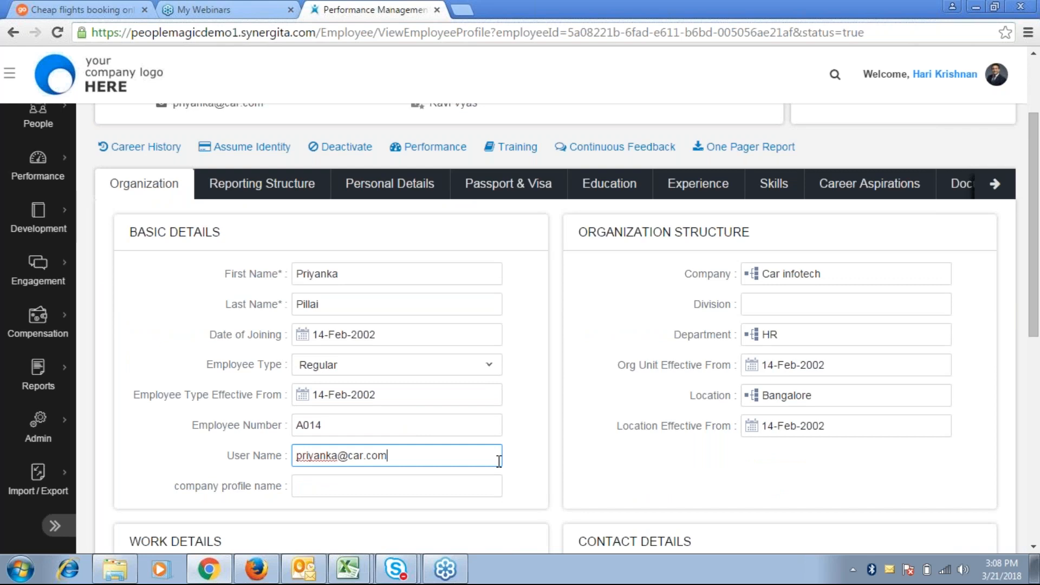
left_click(574, 470)
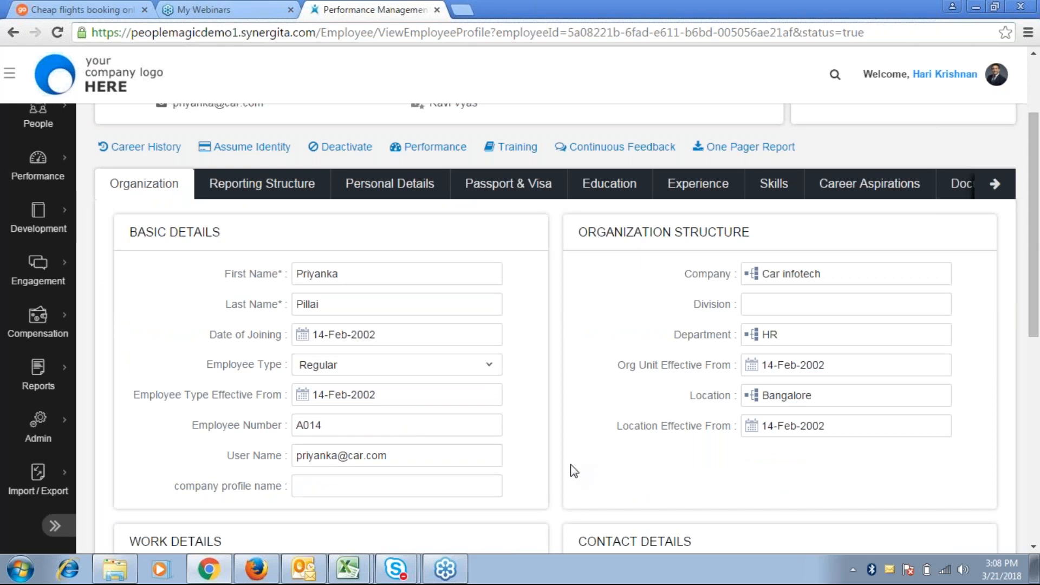
Scroll through the profile's basic and Work Details sections
scroll(574, 470, "down", 1)
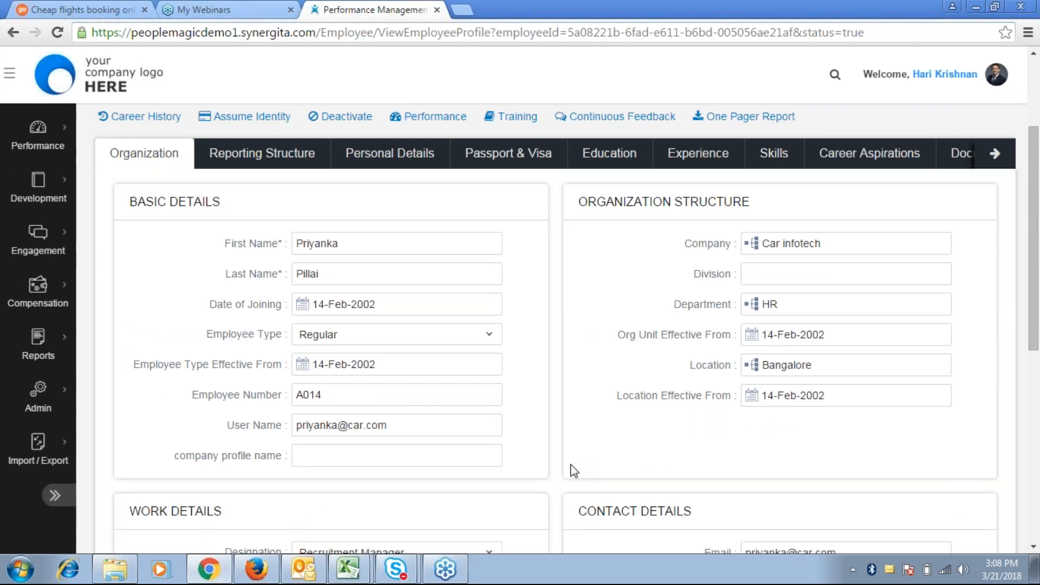
scroll(574, 471, "down", 3)
scroll(574, 471, "up", 1)
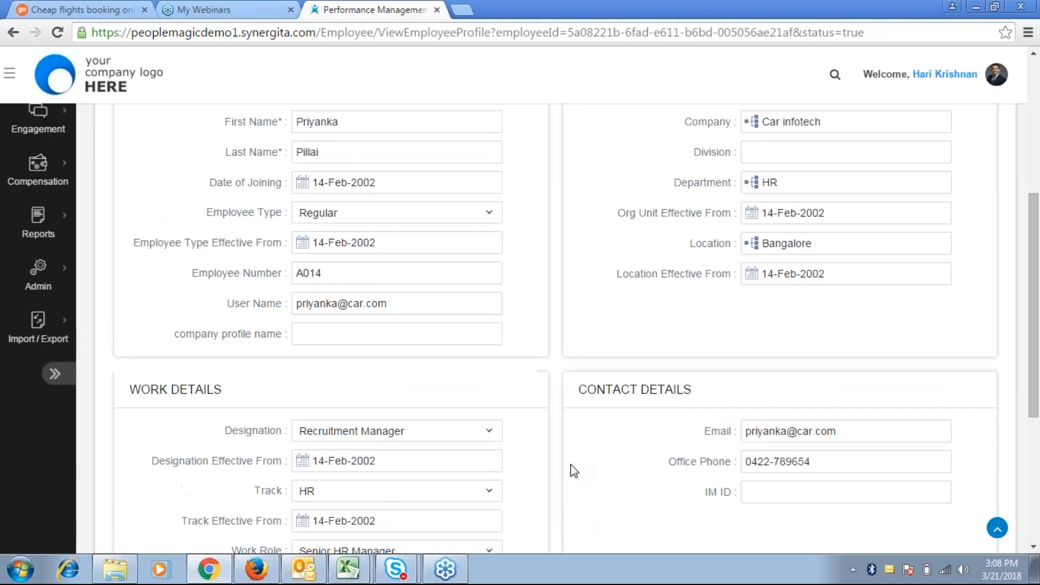
scroll(574, 471, "up", 1)
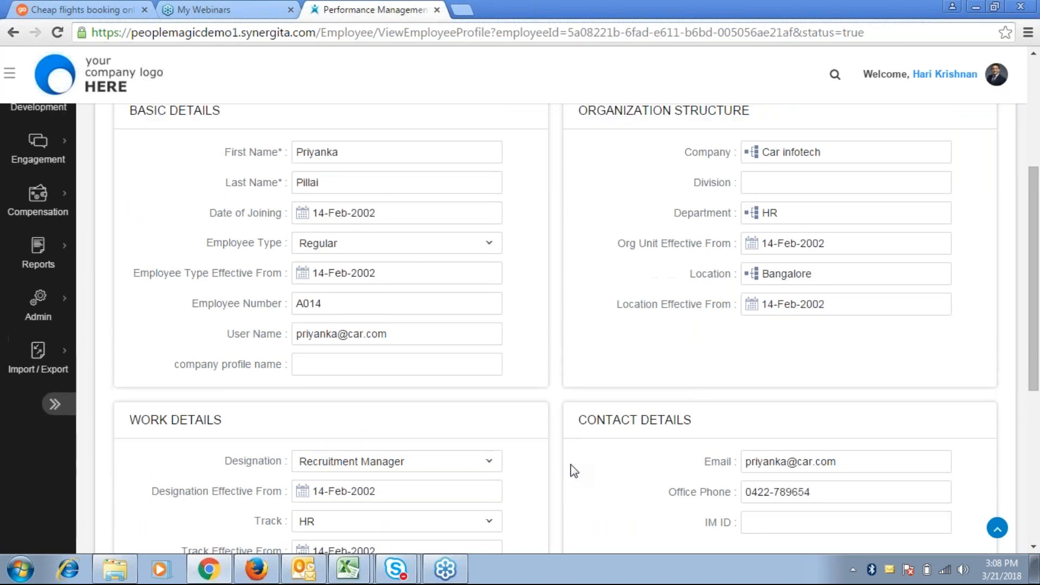
scroll(574, 470, "down", 4)
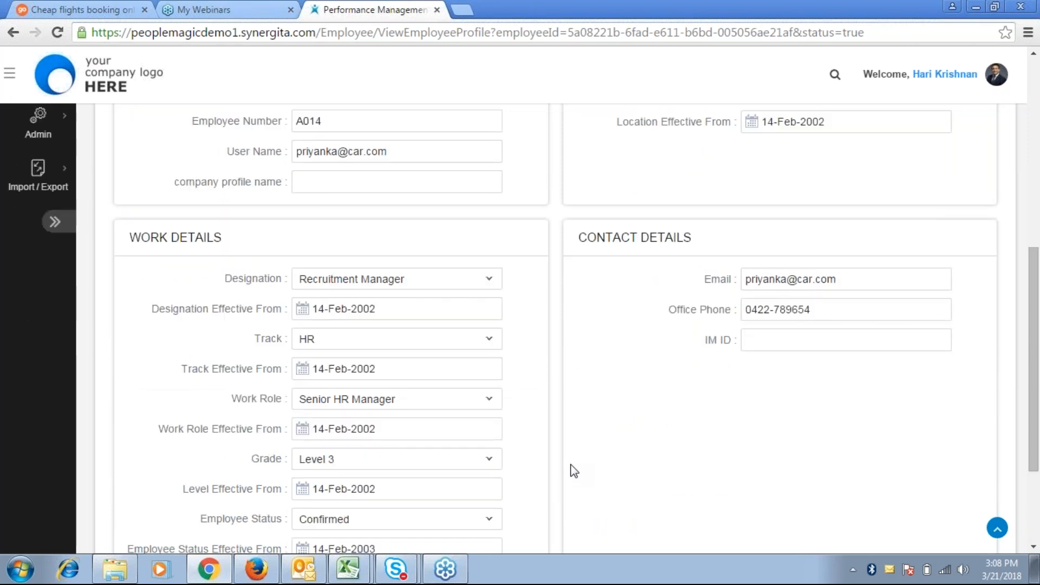
scroll(574, 470, "down", 2)
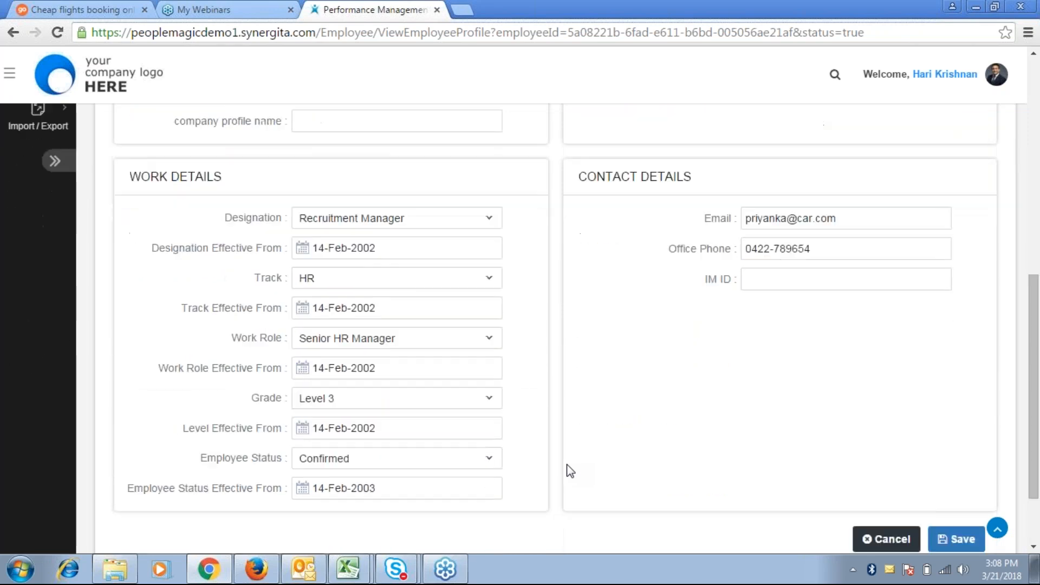
Add 'senior analyst' via the Designation list's Other option and assign it, effective 21-Mar-2018
left_click(406, 223)
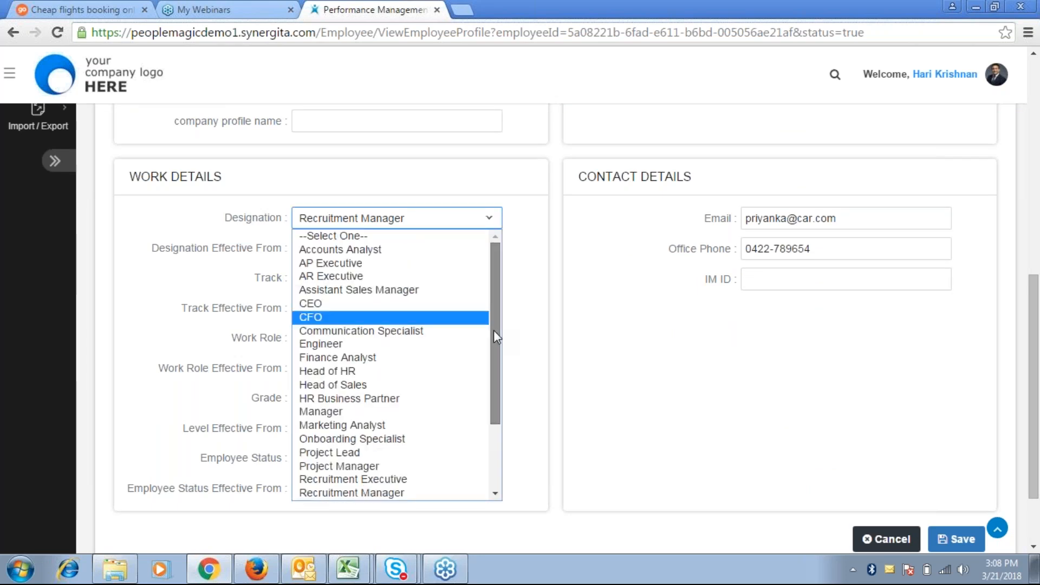
left_click_drag(493, 329, 489, 411)
left_click(359, 491)
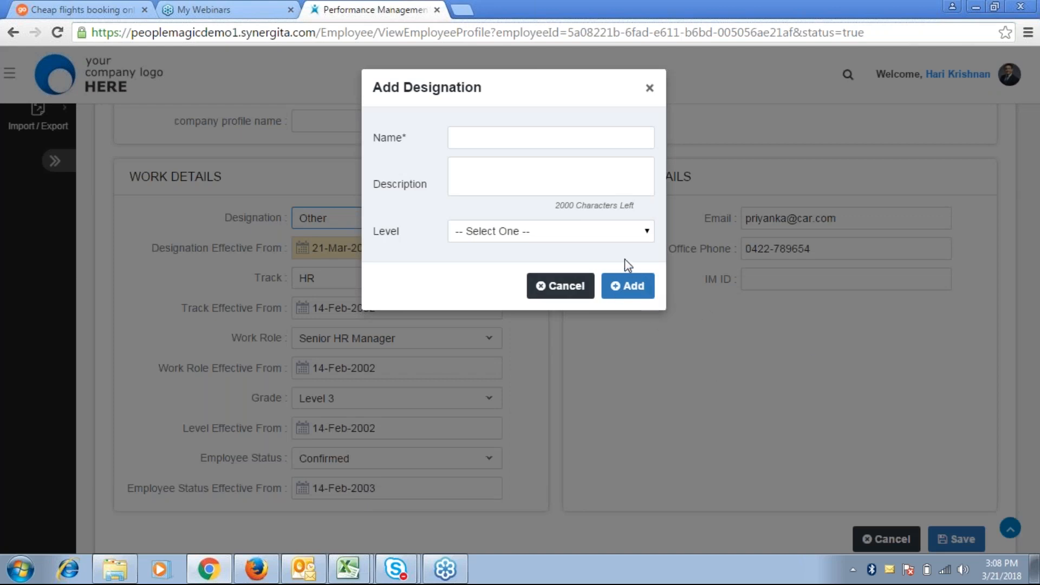
left_click(572, 148)
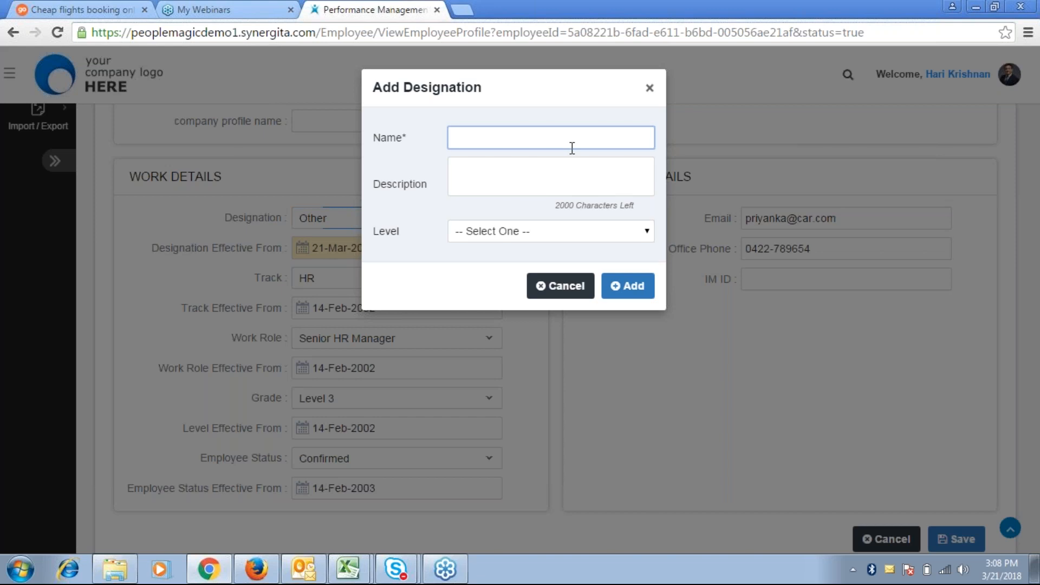
type("Sen")
key("BackSpace")
key("BackSpace")
key("BackSpace")
type("senior analyst")
left_click(620, 289)
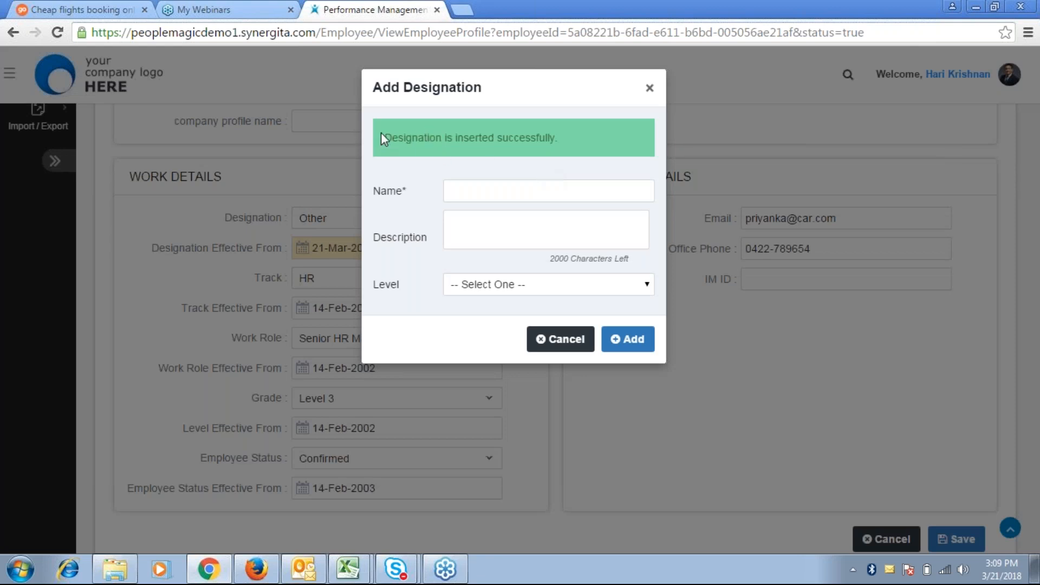
left_click_drag(383, 138, 576, 146)
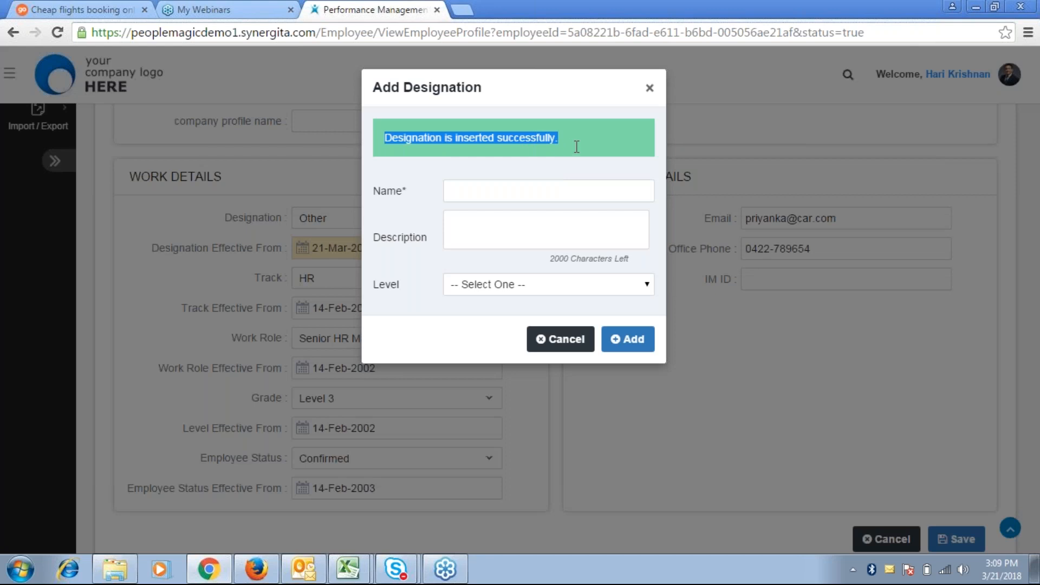
left_click(653, 92)
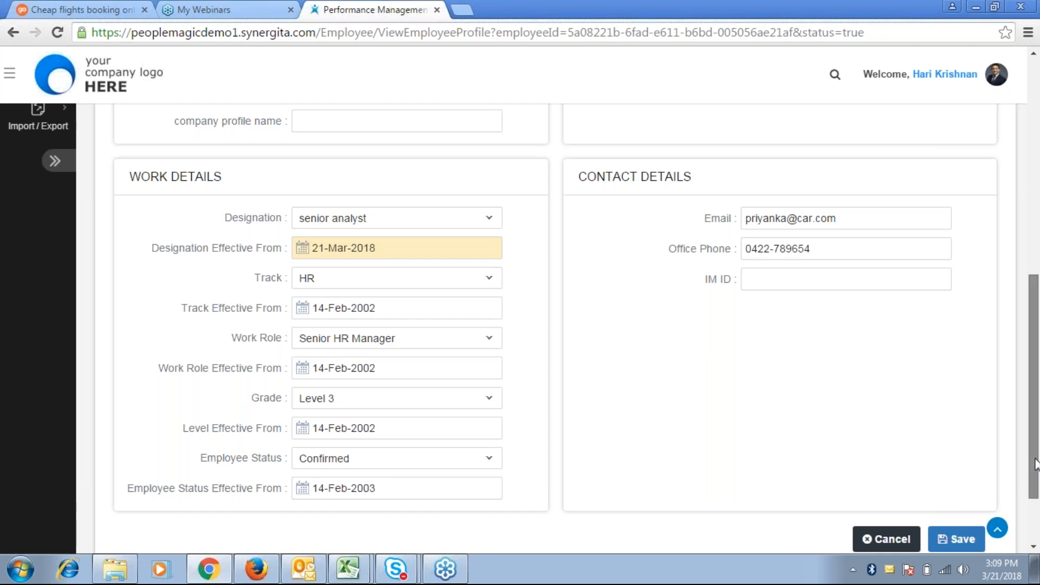
left_click_drag(1034, 463, 1034, 452)
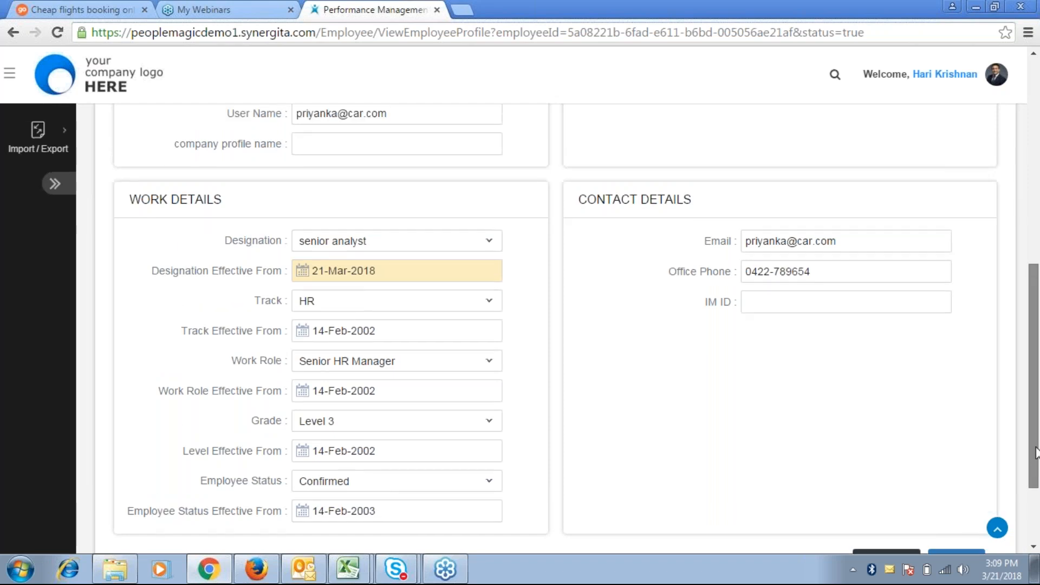
scroll(407, 353, "down", 1)
left_click(408, 302)
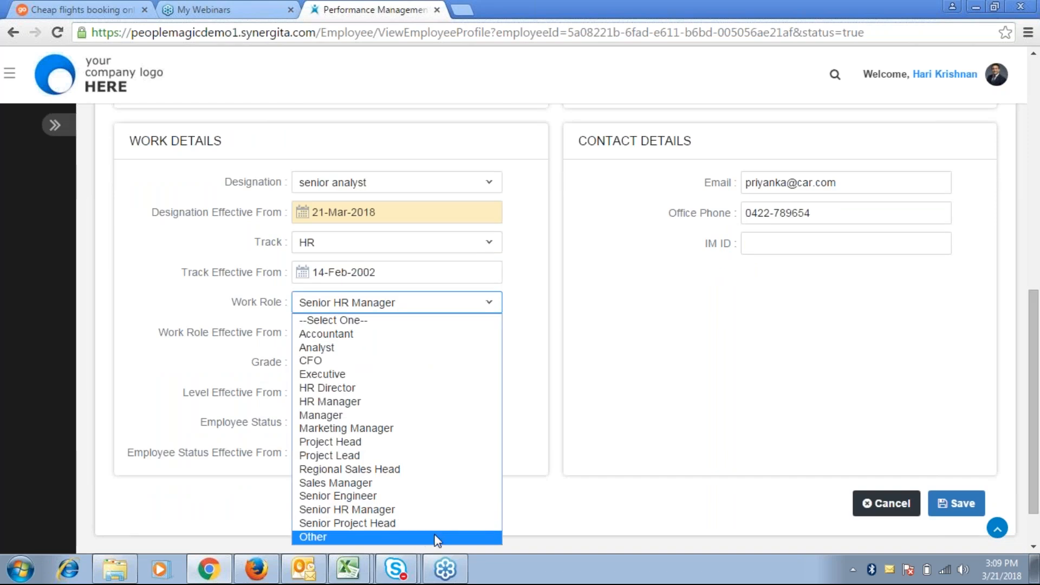
left_click(603, 489)
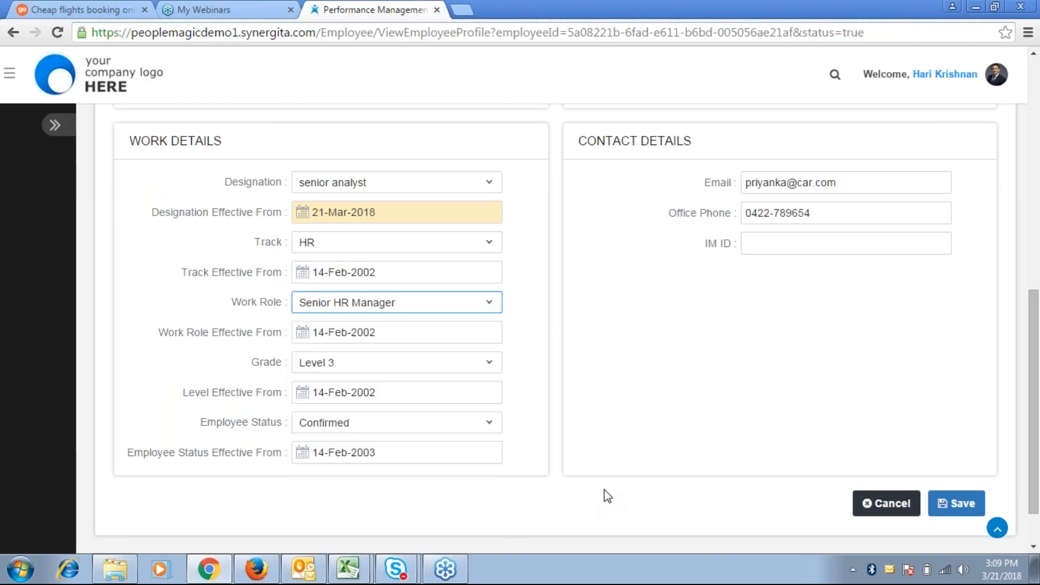
left_click(345, 368)
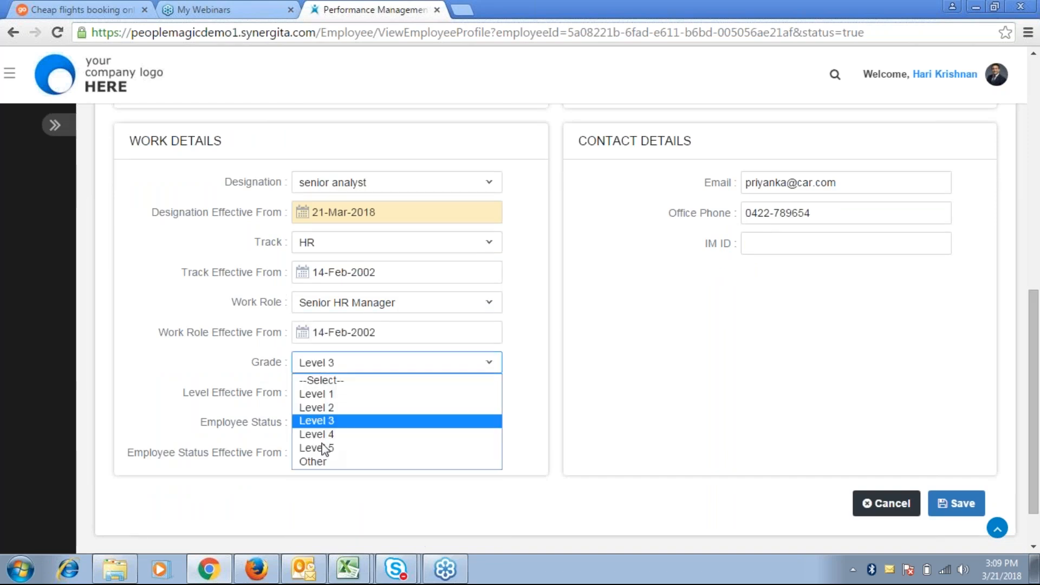
left_click(606, 418)
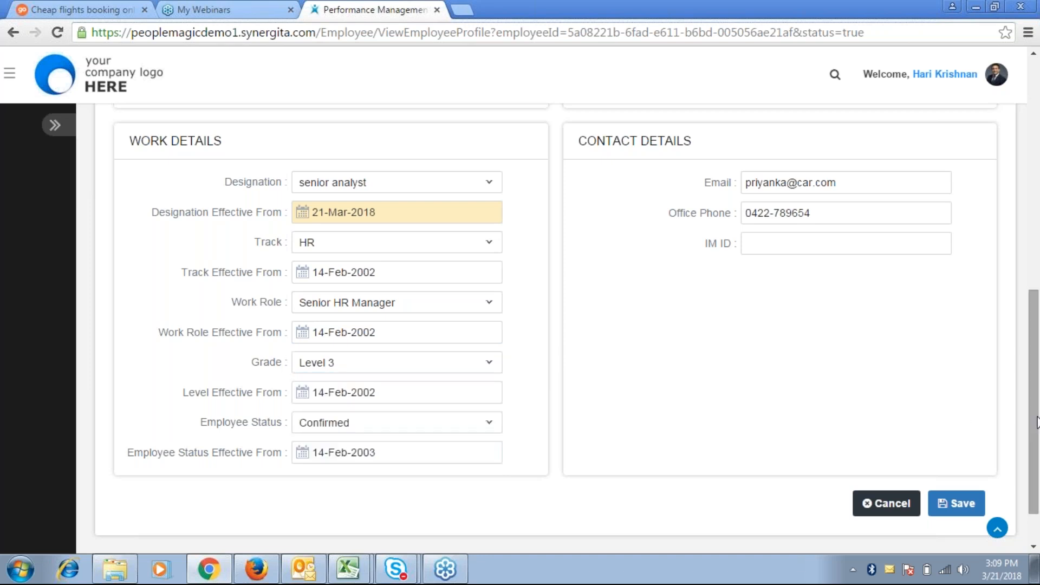
left_click_drag(1037, 422, 1036, 251)
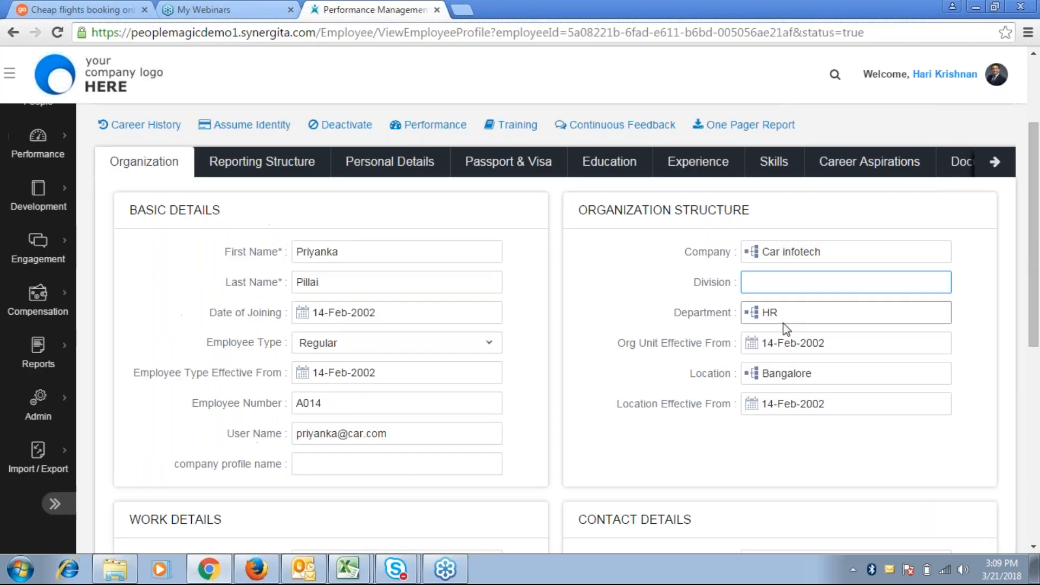
left_click(845, 312)
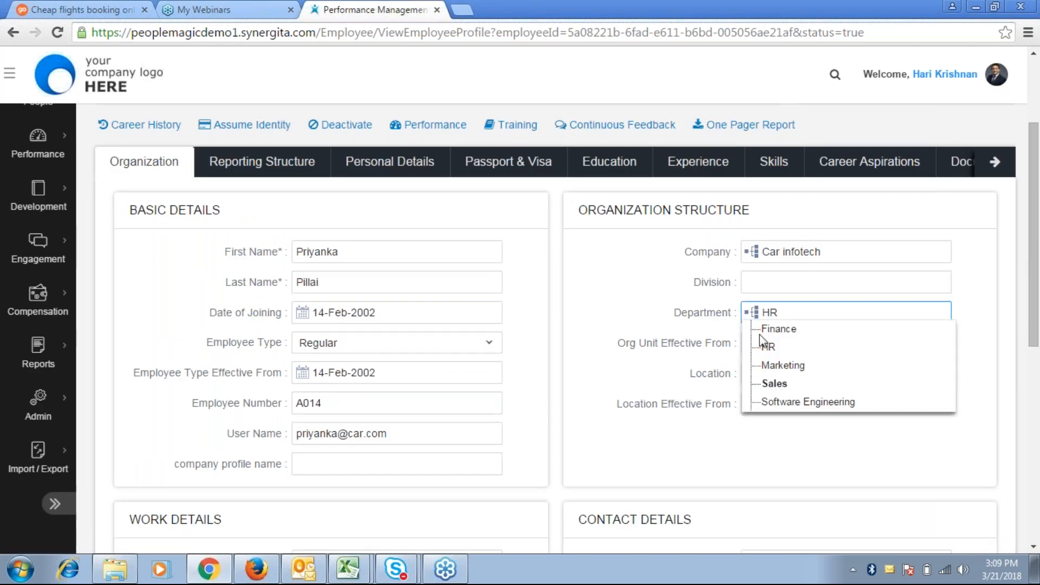
left_click(673, 340)
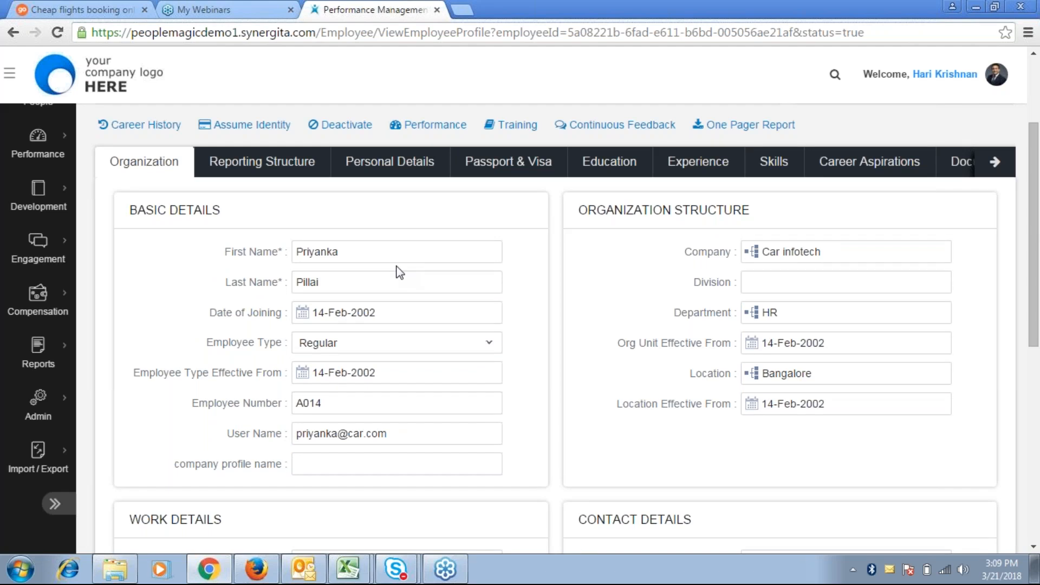
scroll(399, 272, "down", 1)
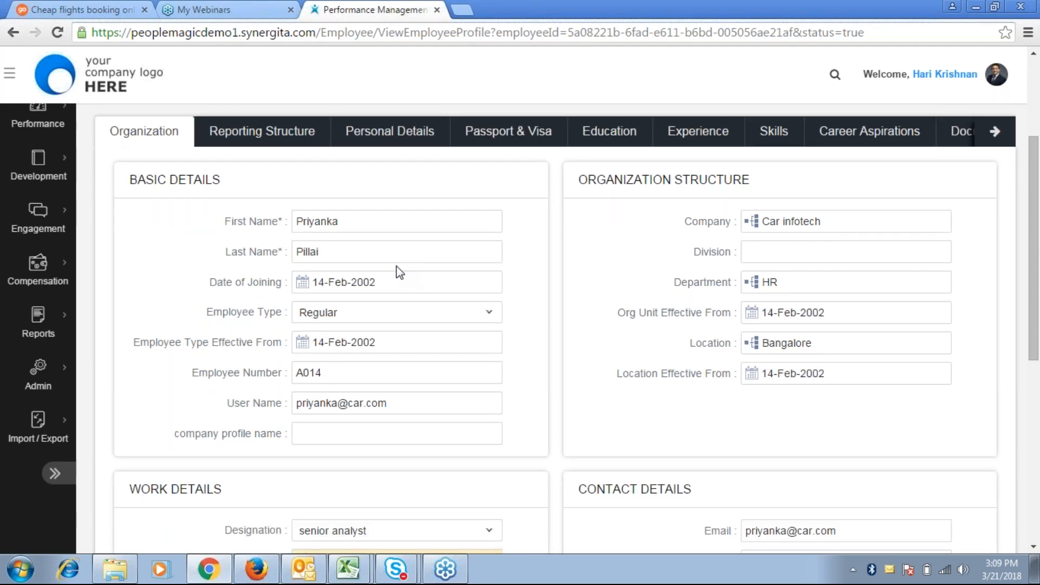
scroll(399, 273, "down", 3)
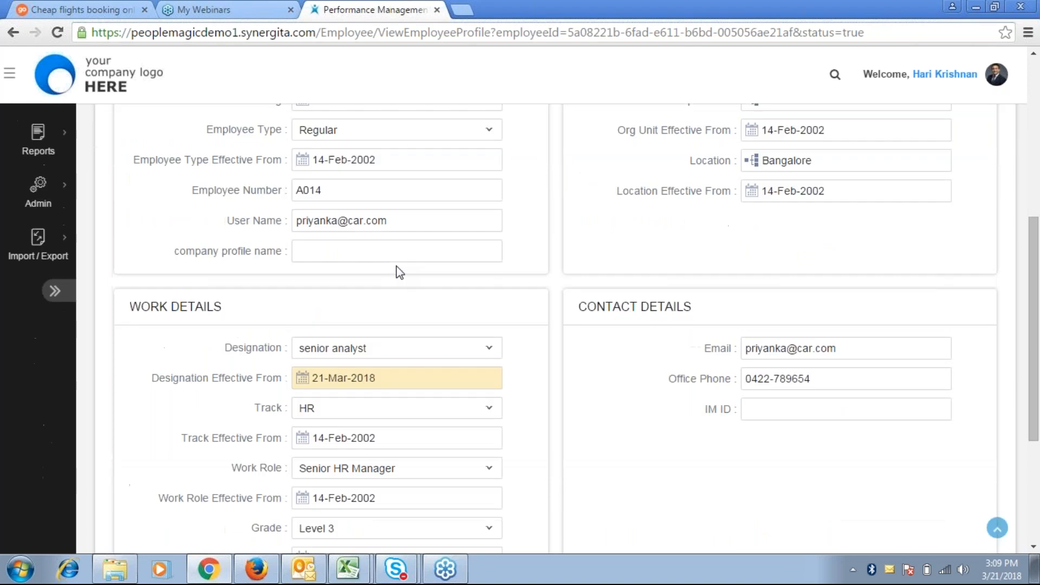
scroll(399, 272, "up", 3)
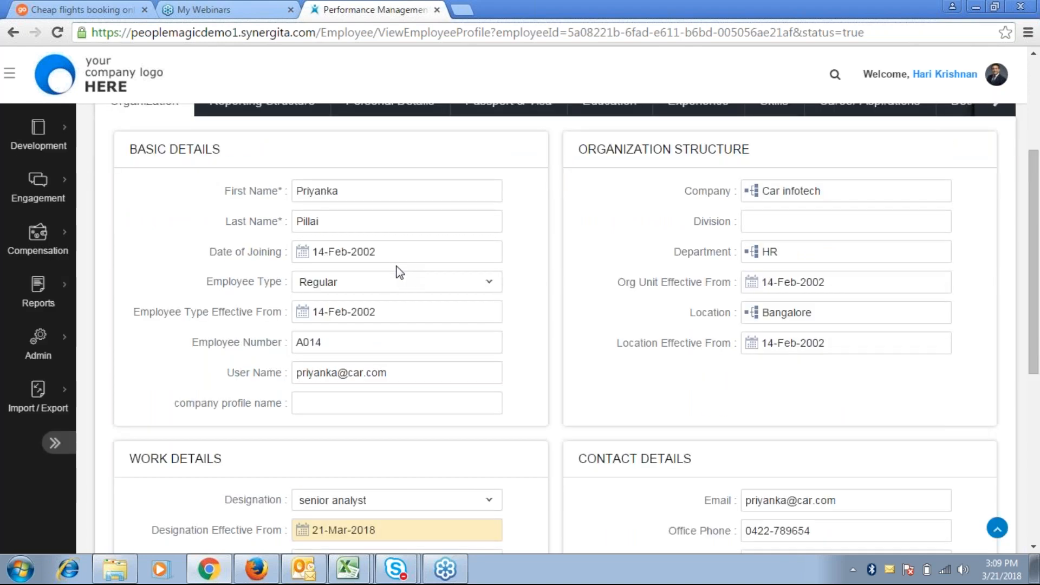
scroll(400, 272, "down", 2)
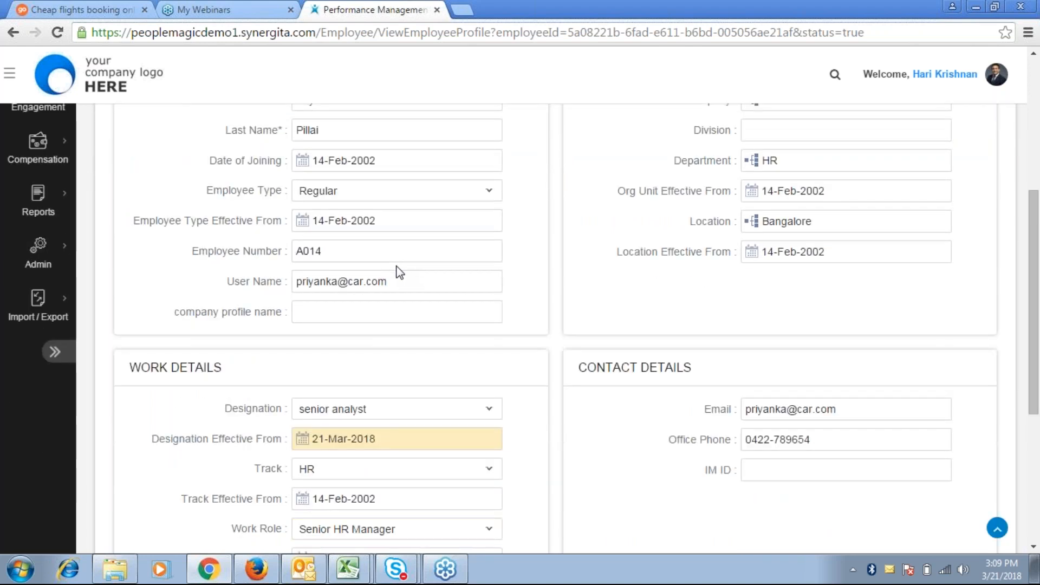
scroll(399, 272, "up", 5)
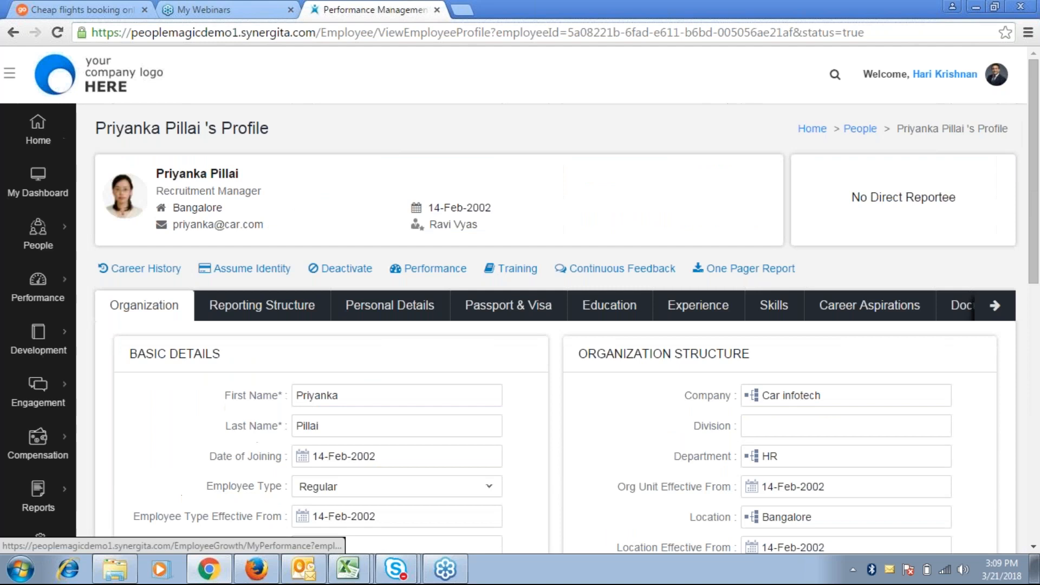
Under Reporting Structure, add a relationship row with a colleague picked via search as related employee
left_click(281, 312)
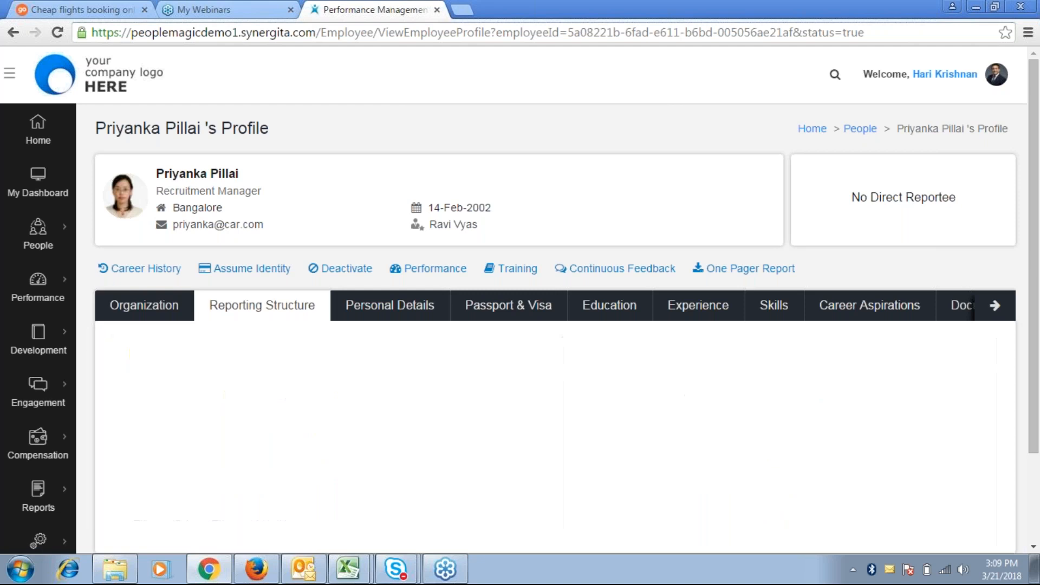
left_click(748, 450)
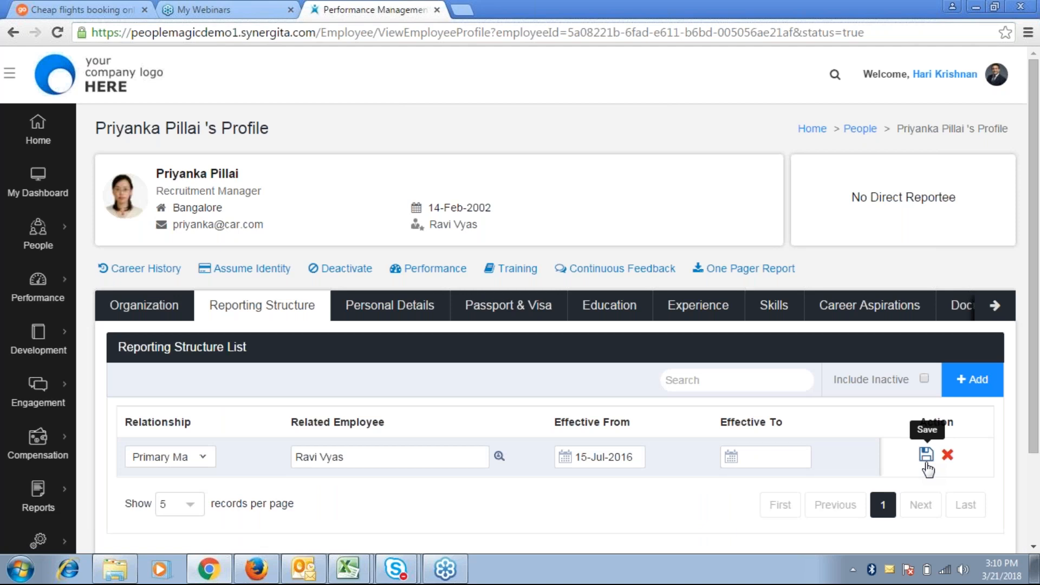
left_click(978, 397)
left_click(178, 456)
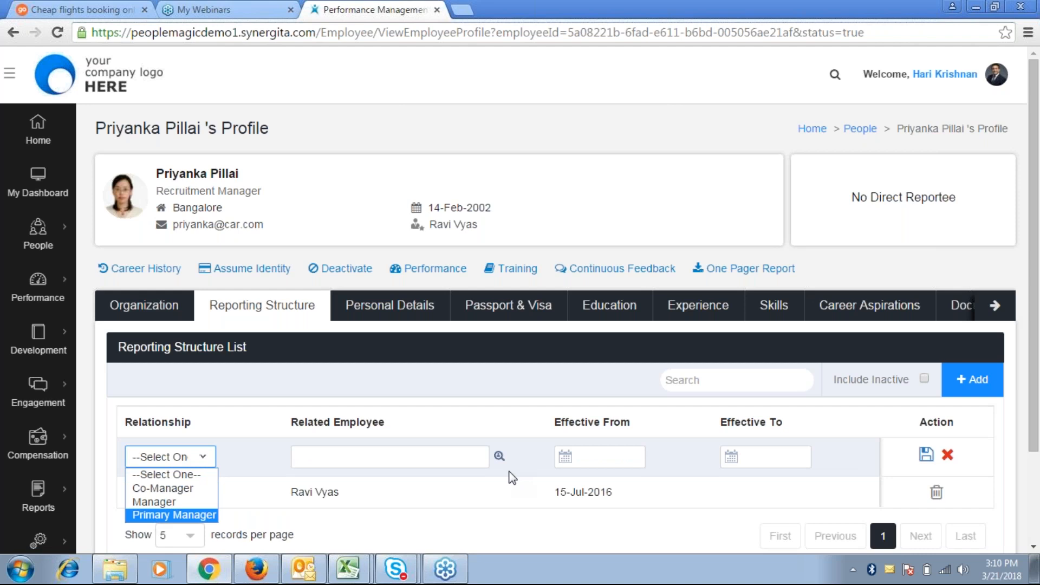
left_click(501, 460)
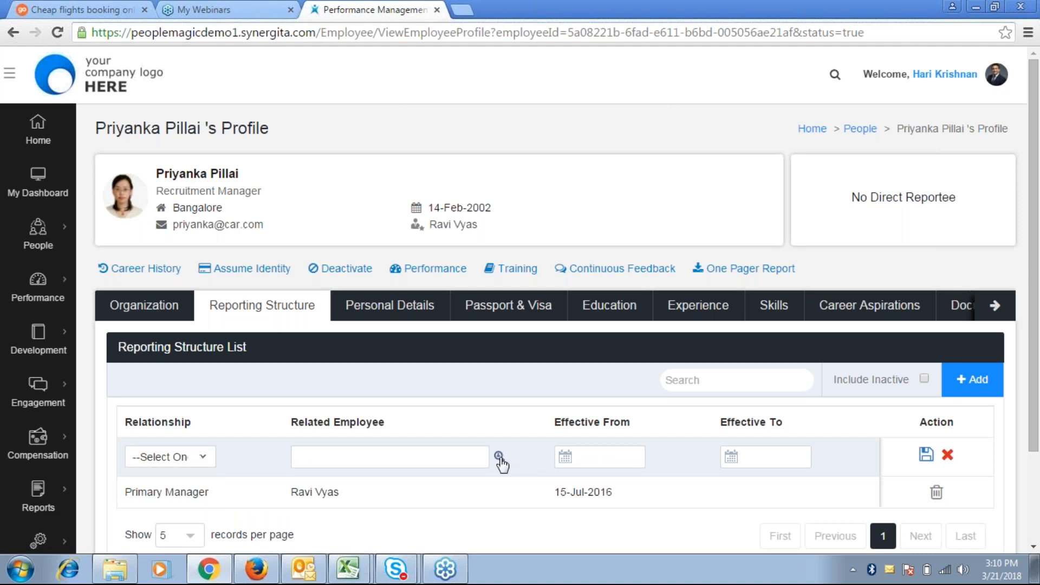
left_click(499, 458)
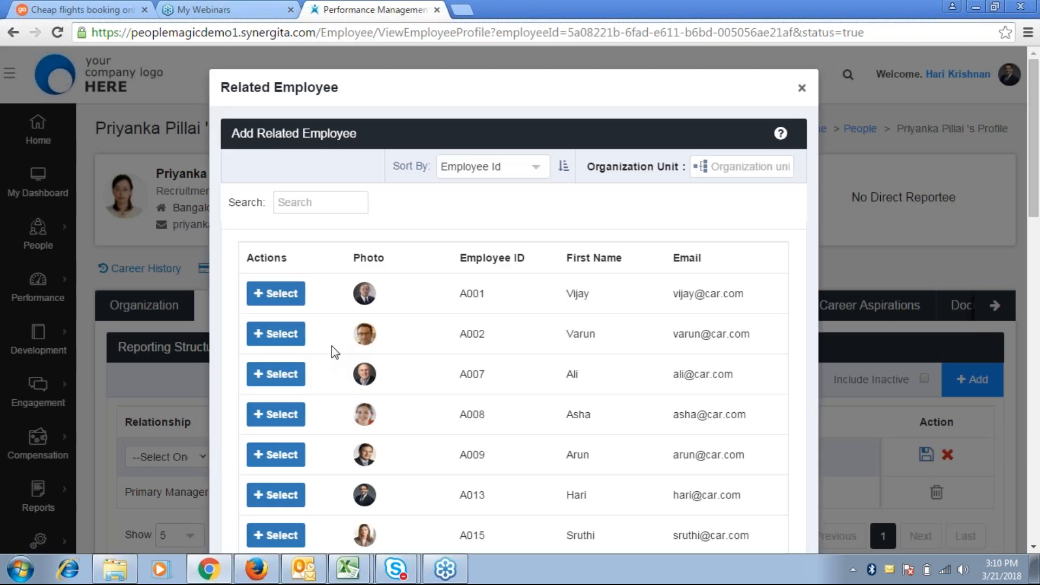
left_click(274, 293)
left_click(591, 462)
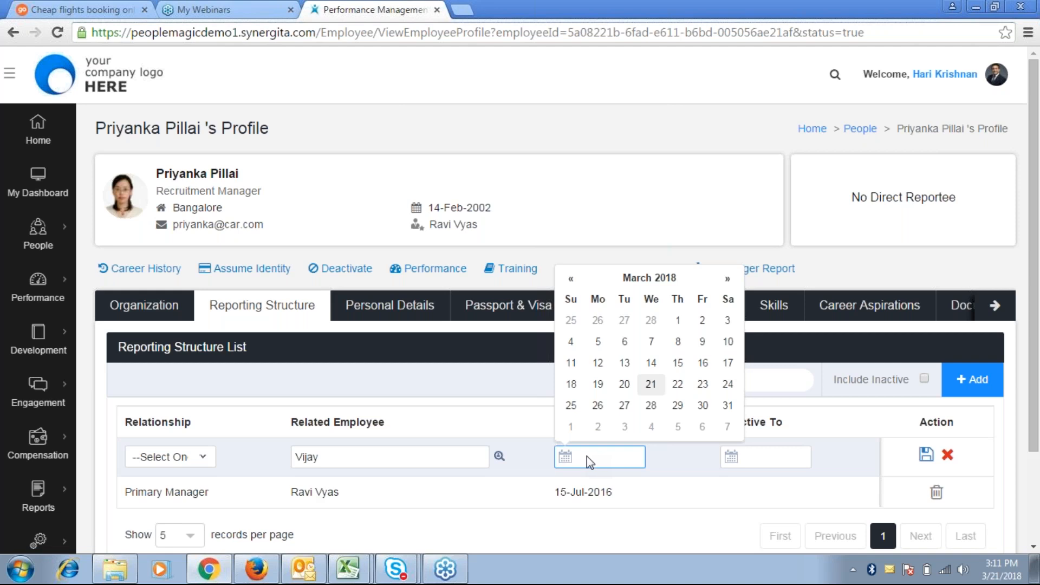
left_click(605, 226)
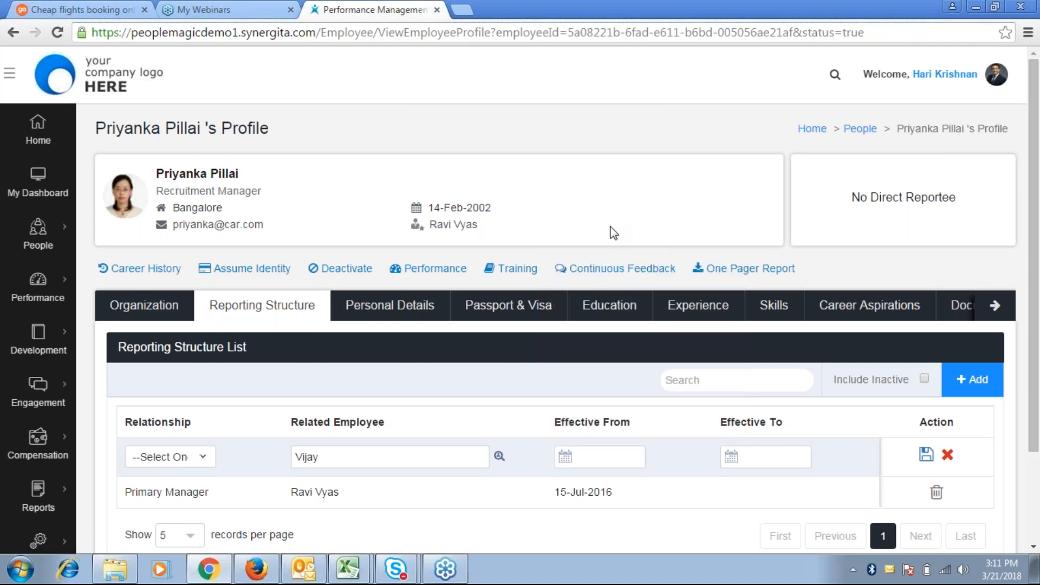
mouse_move(72, 359)
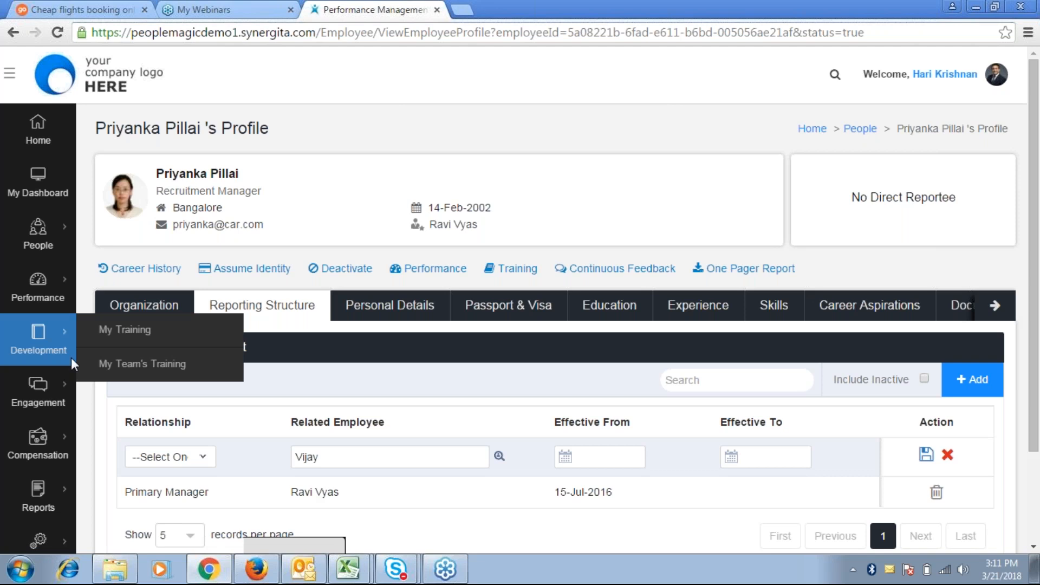
Scroll through the profile, then return to the People › My Team list
scroll(71, 359, "down", 1)
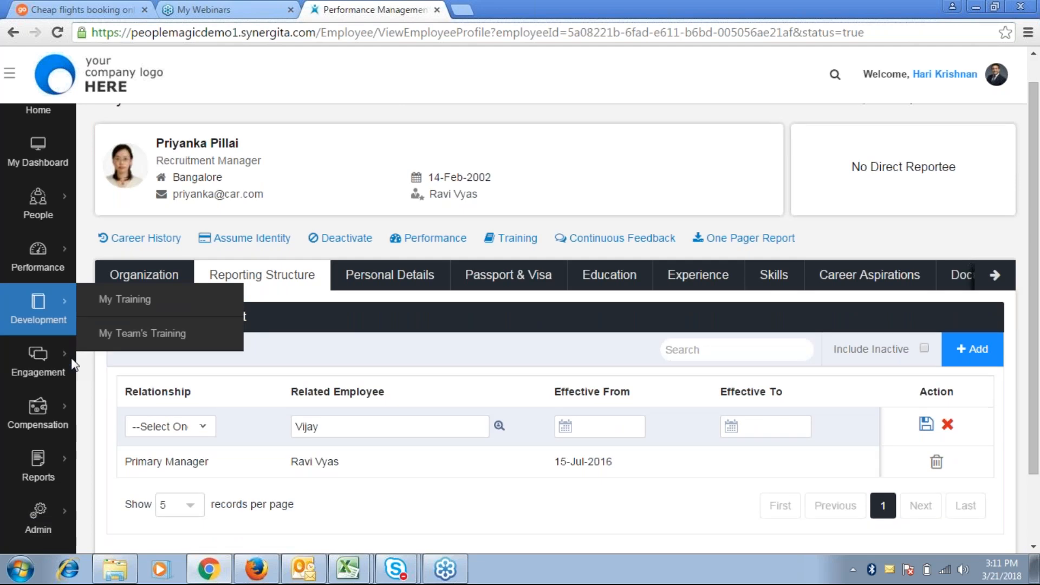
scroll(71, 364, "down", 3)
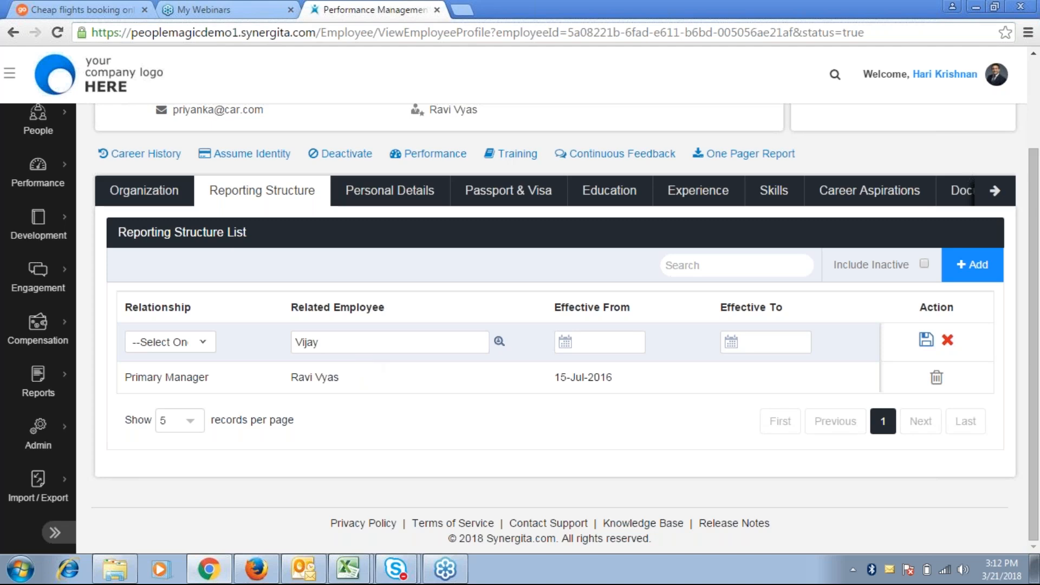
scroll(520, 325, "up", 1)
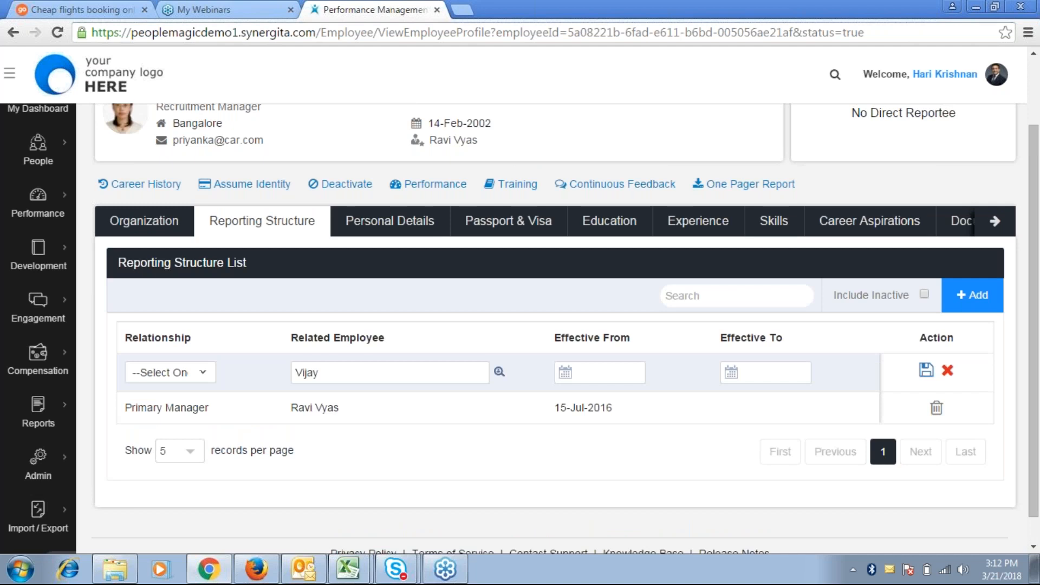
scroll(65, 260, "up", 3)
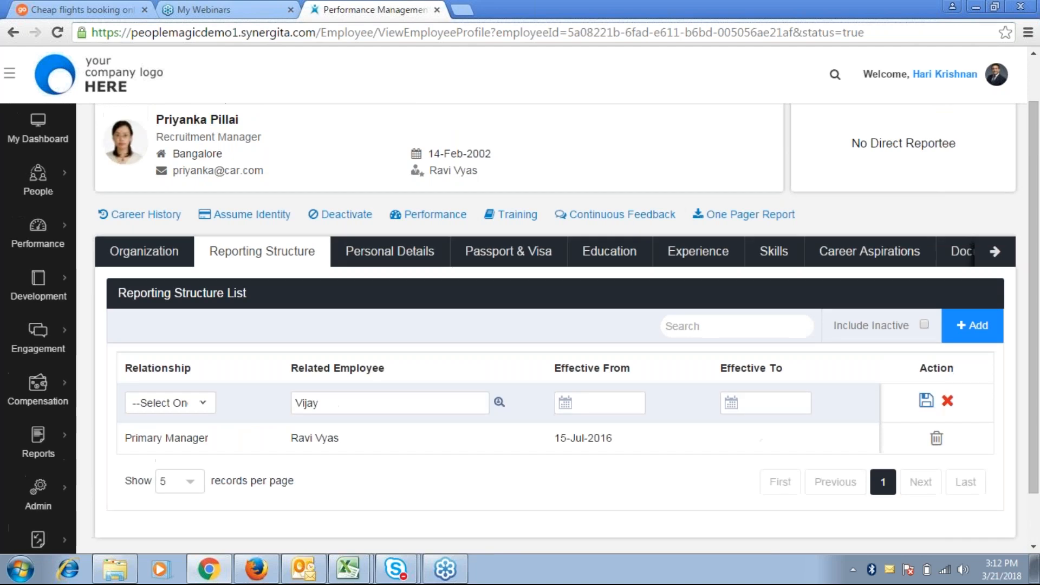
mouse_move(65, 260)
left_click(129, 261)
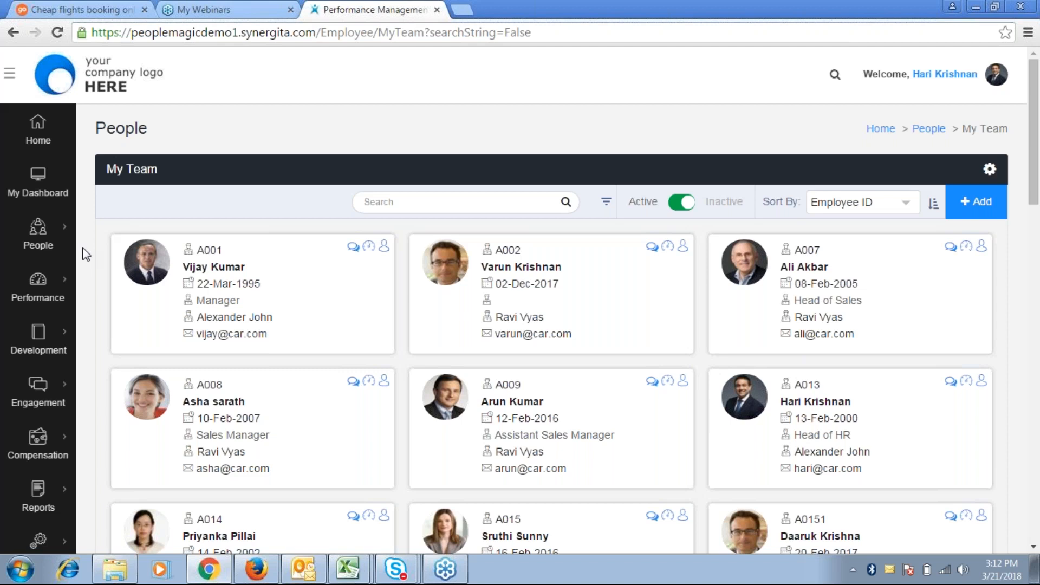
Use + Add on the My Team page to open a blank Add Profile form
mouse_move(58, 239)
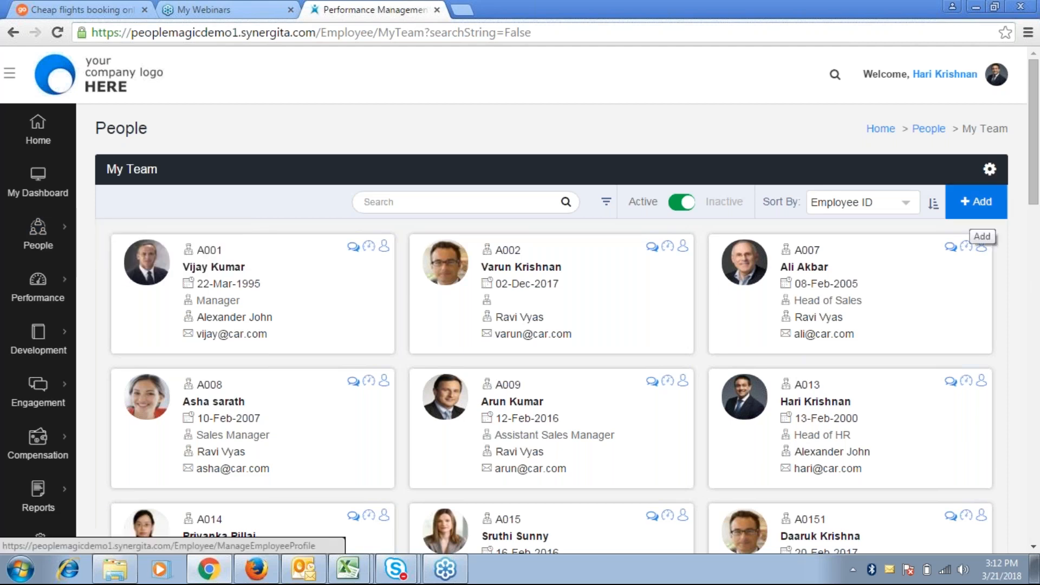
left_click(972, 218)
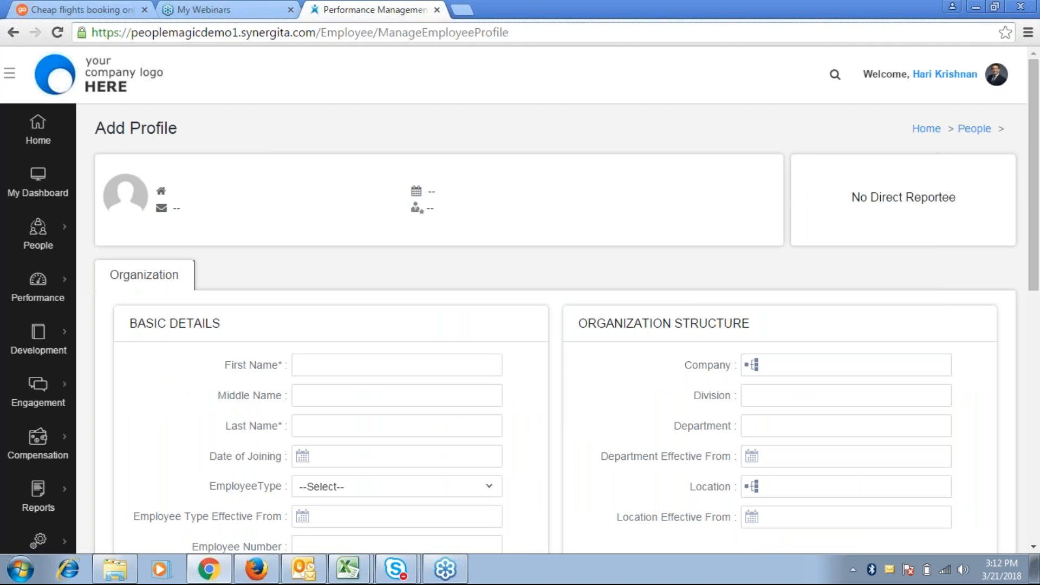
scroll(161, 197, "down", 2)
scroll(542, 324, "down", 1)
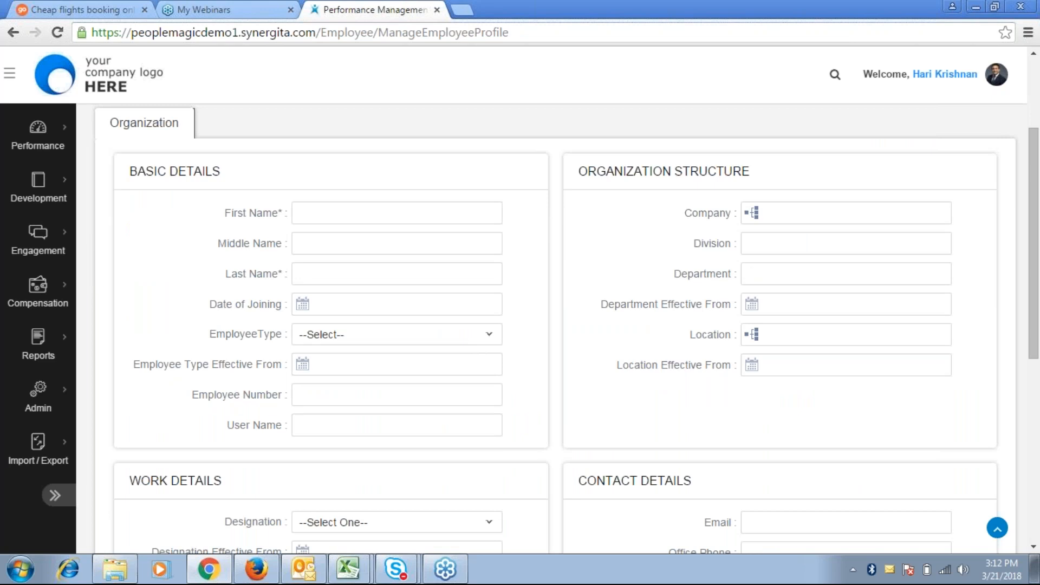
scroll(542, 325, "down", 1)
scroll(970, 459, "down", 5)
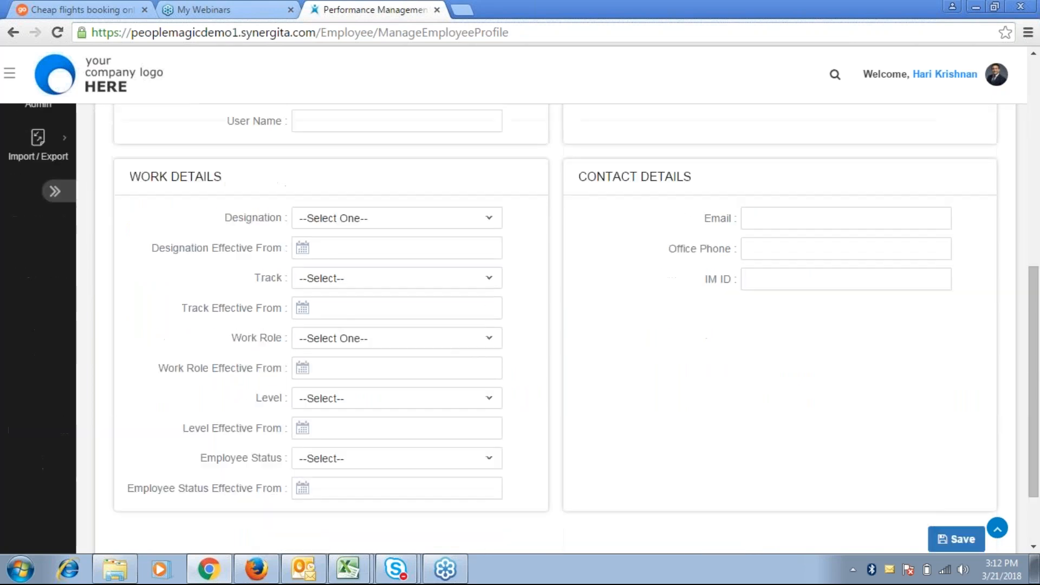
scroll(970, 459, "down", 2)
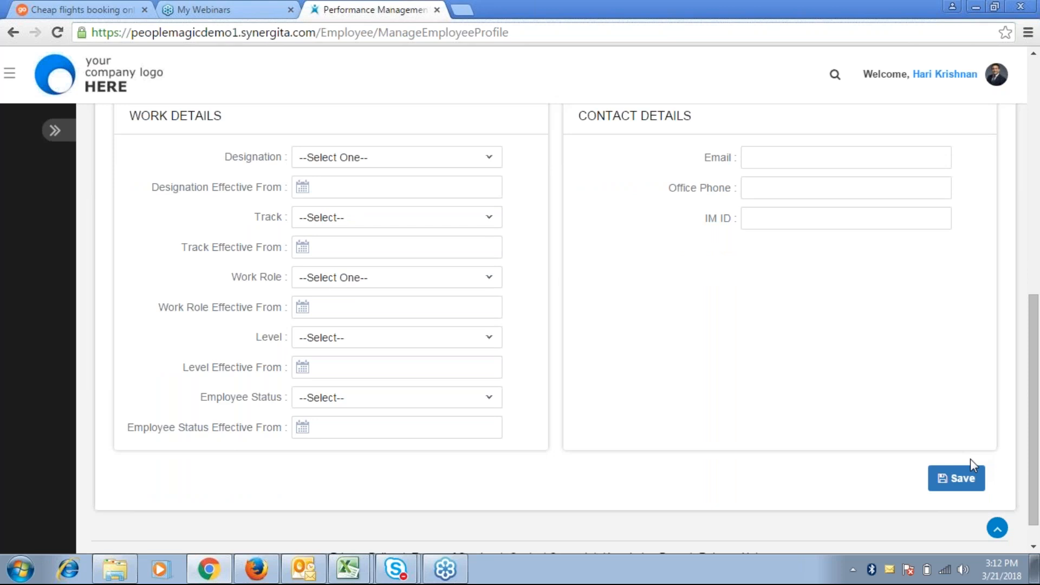
scroll(970, 459, "up", 1)
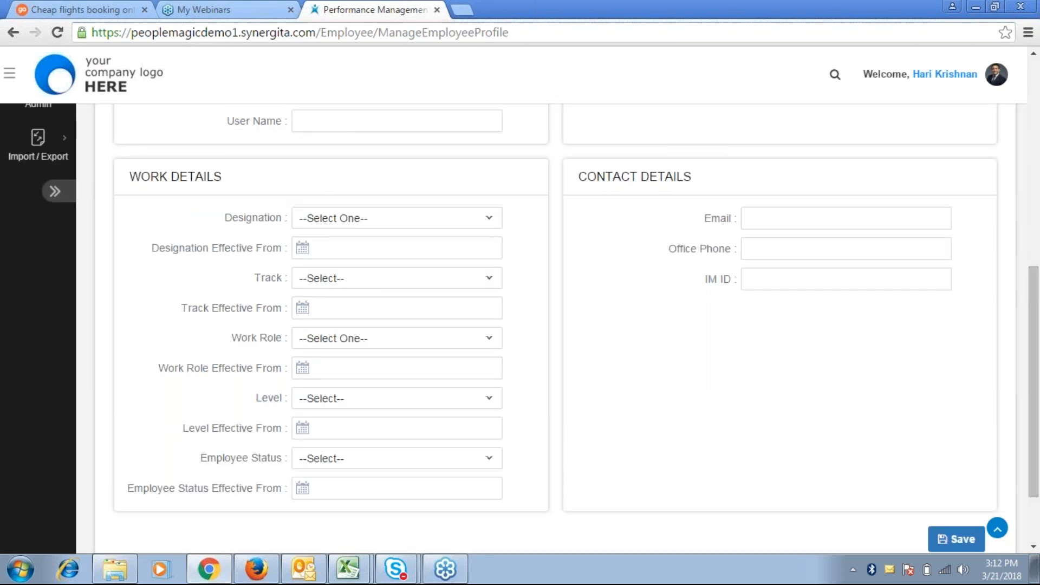
scroll(504, 327, "up", 1)
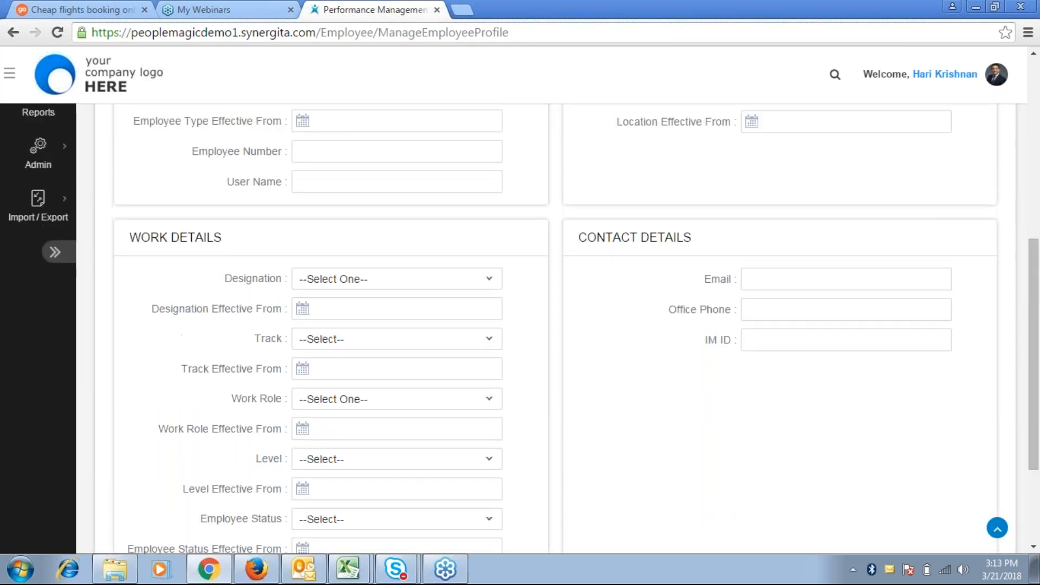
scroll(504, 327, "up", 3)
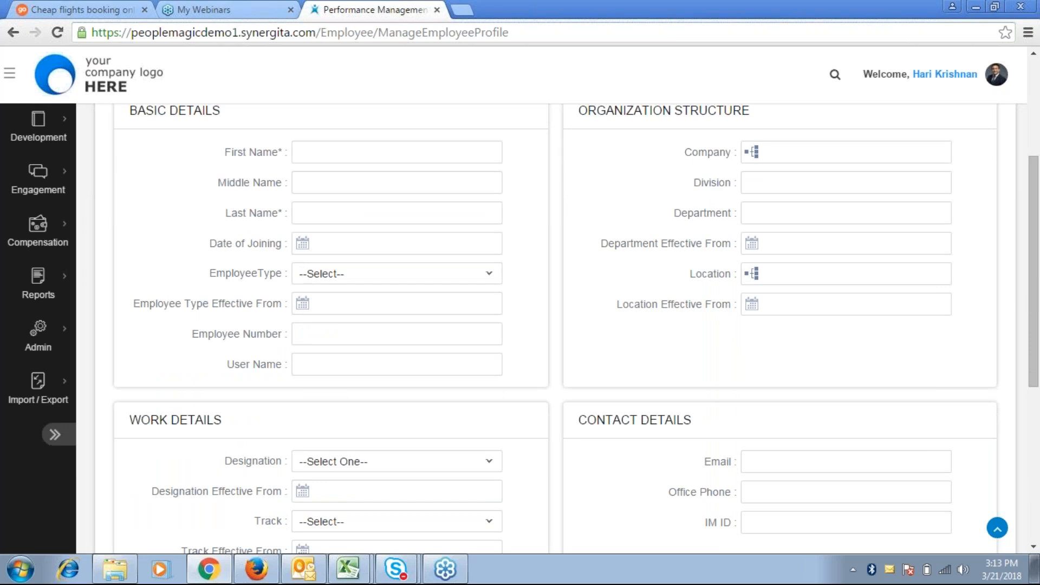
scroll(522, 328, "down", 1)
scroll(264, 394, "down", 4)
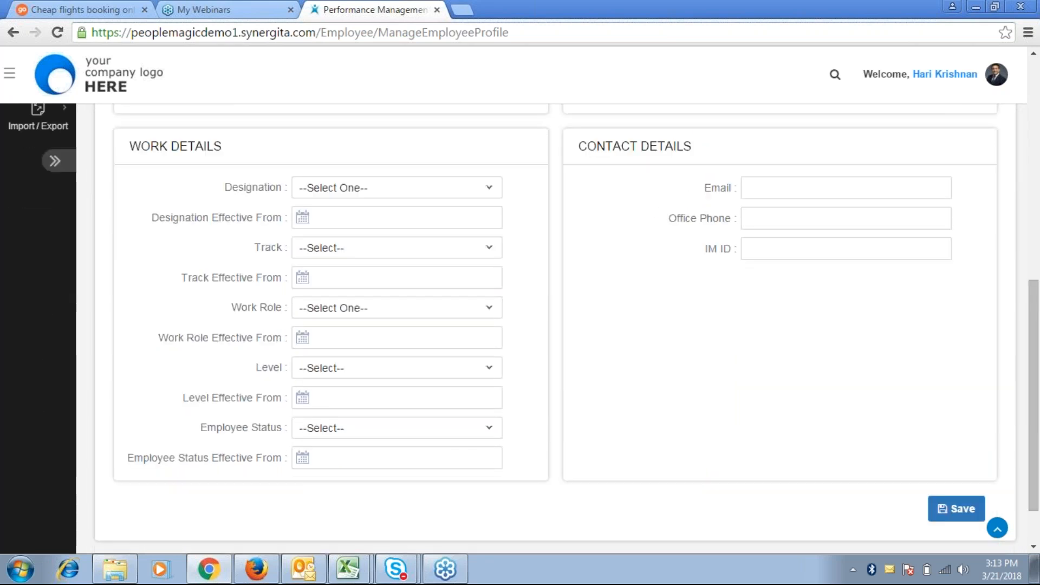
scroll(264, 394, "up", 1)
scroll(265, 394, "up", 8)
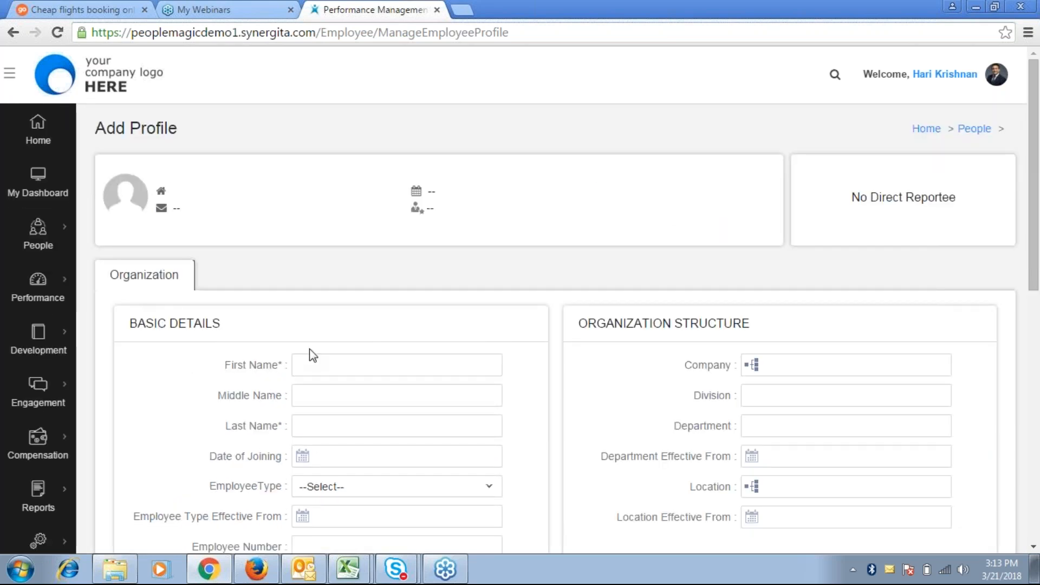
left_click(318, 365)
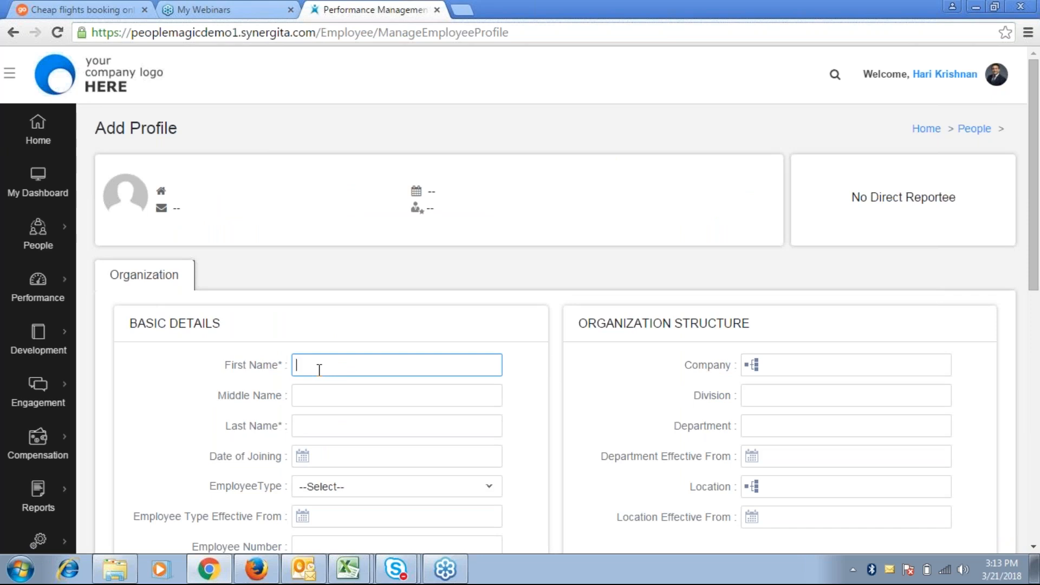
Enter the new employee's first and last name
left_click(310, 402)
left_click(315, 437)
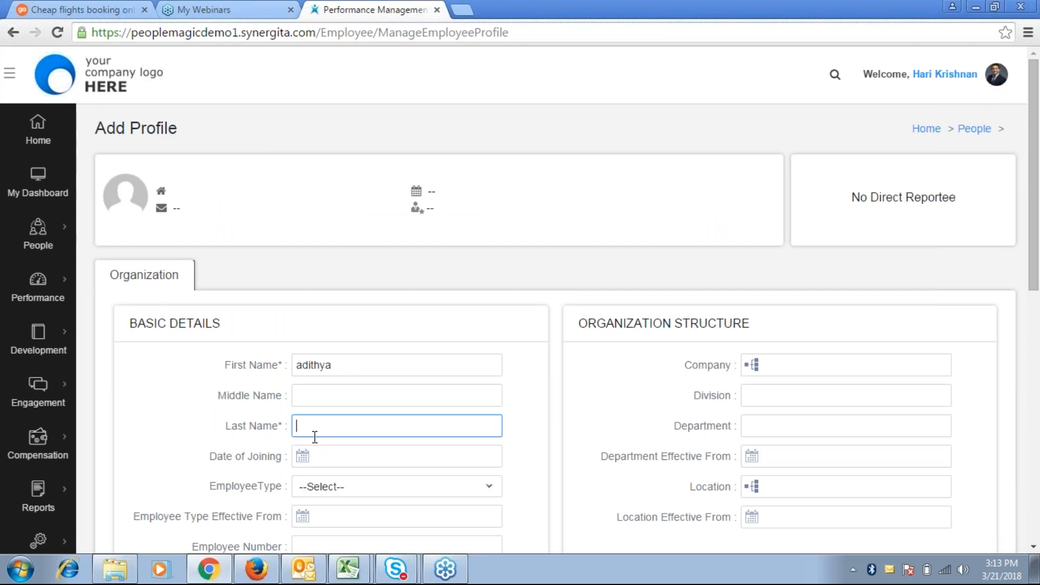
Set Company to Car infotech, Department to HR and Location to Bangalore
left_click(781, 369)
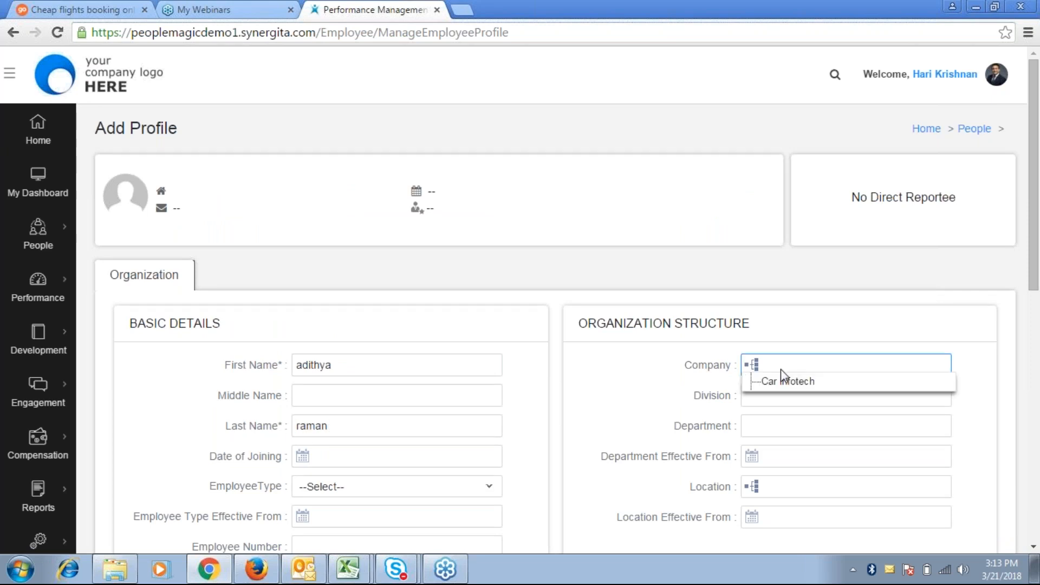
left_click(790, 380)
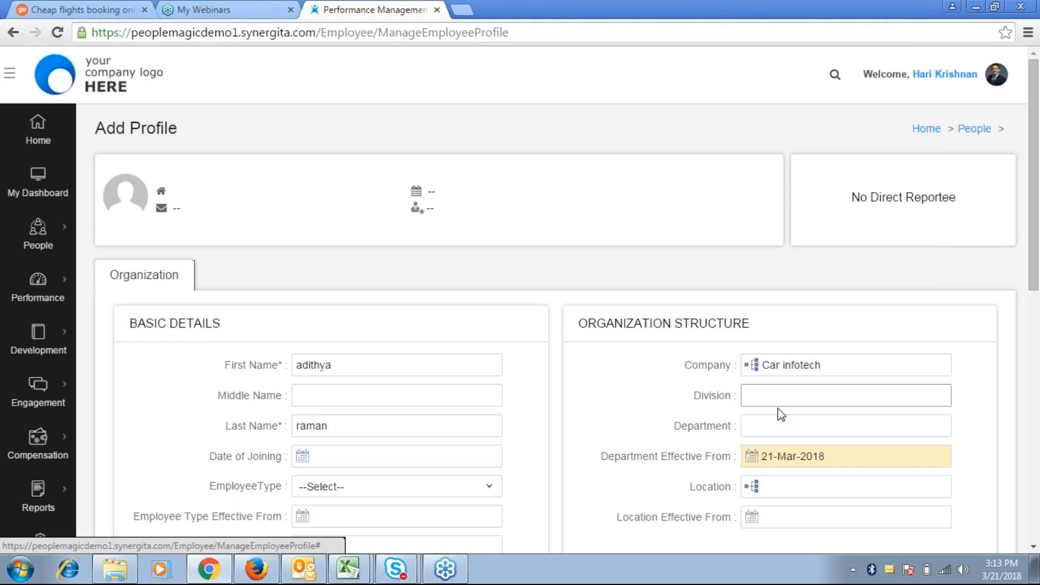
left_click(778, 424)
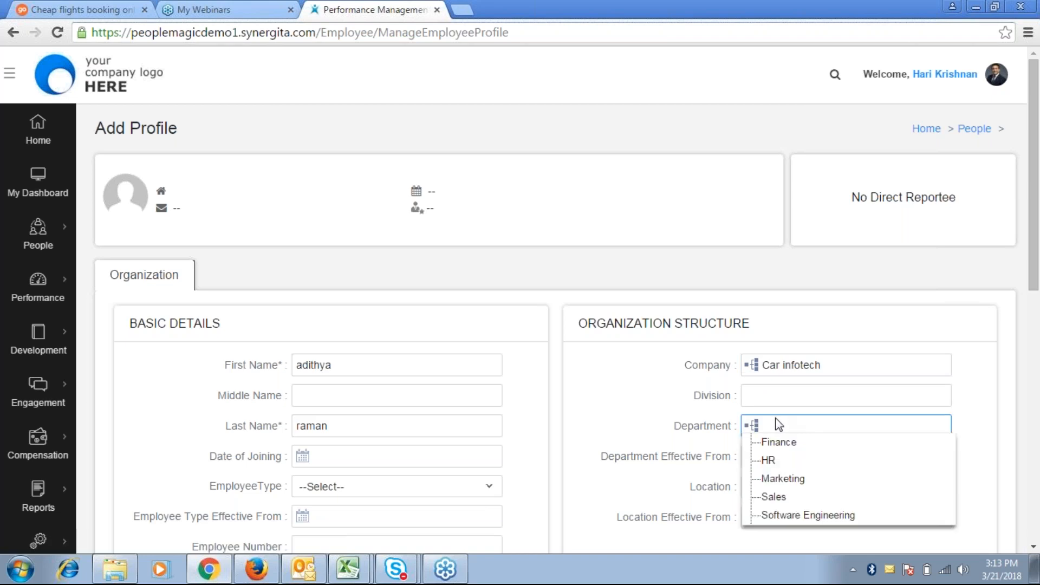
left_click(769, 462)
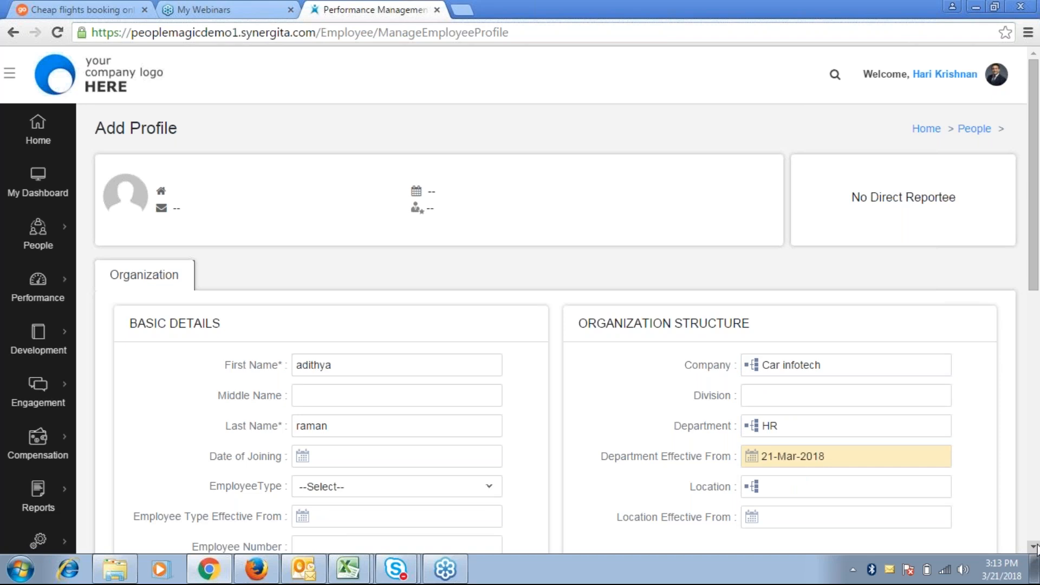
left_click(1033, 547)
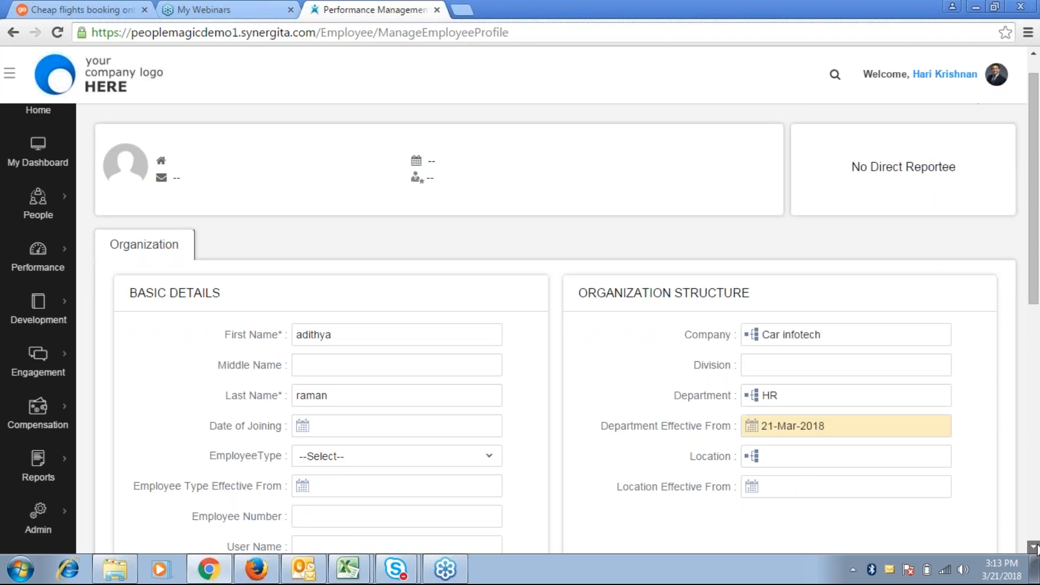
left_click(1034, 548)
left_click(1034, 548)
left_click(775, 402)
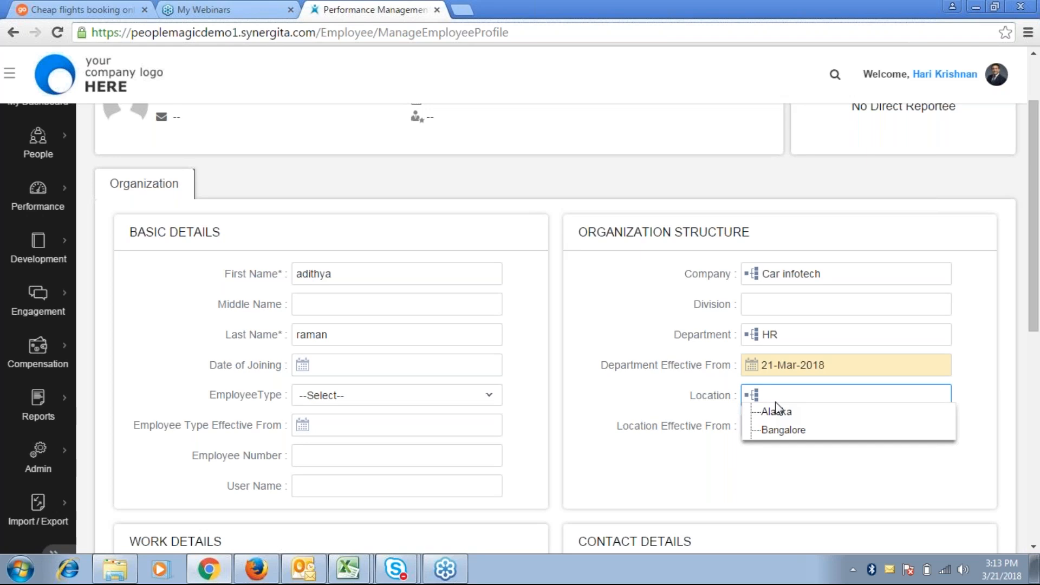
left_click(777, 431)
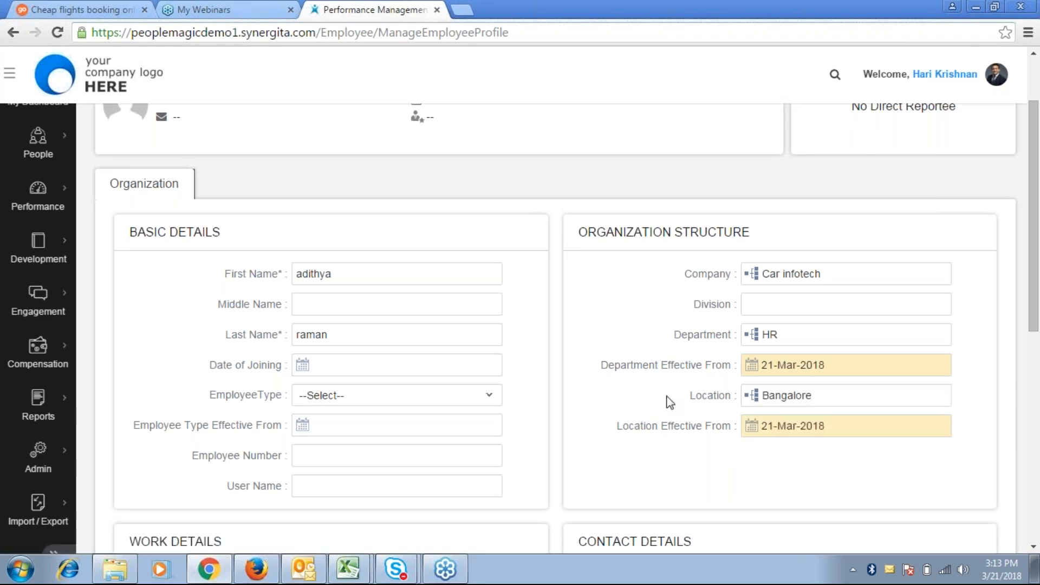
Set the Employee Type to Regular
left_click(317, 398)
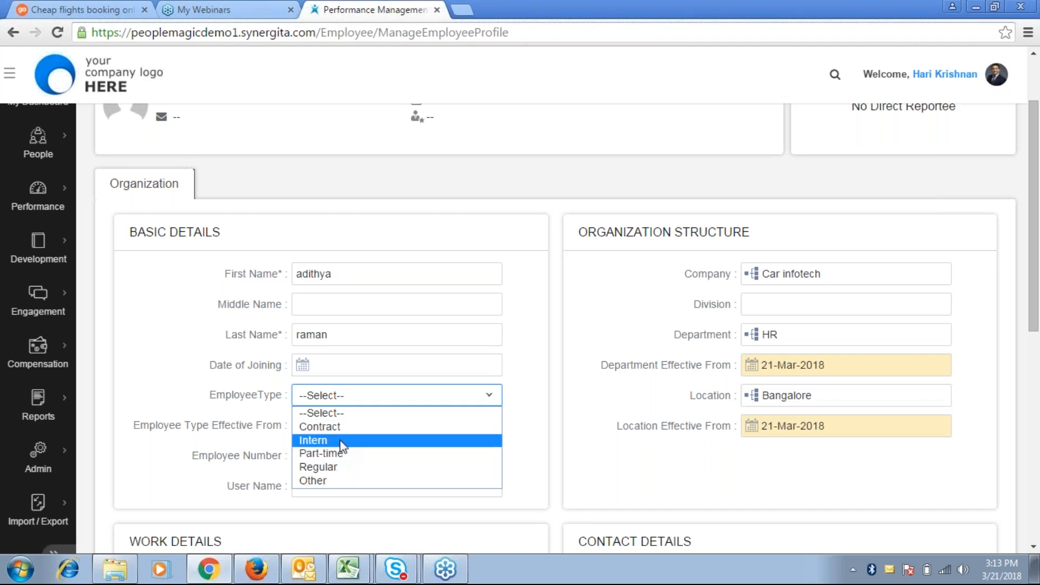
left_click(331, 465)
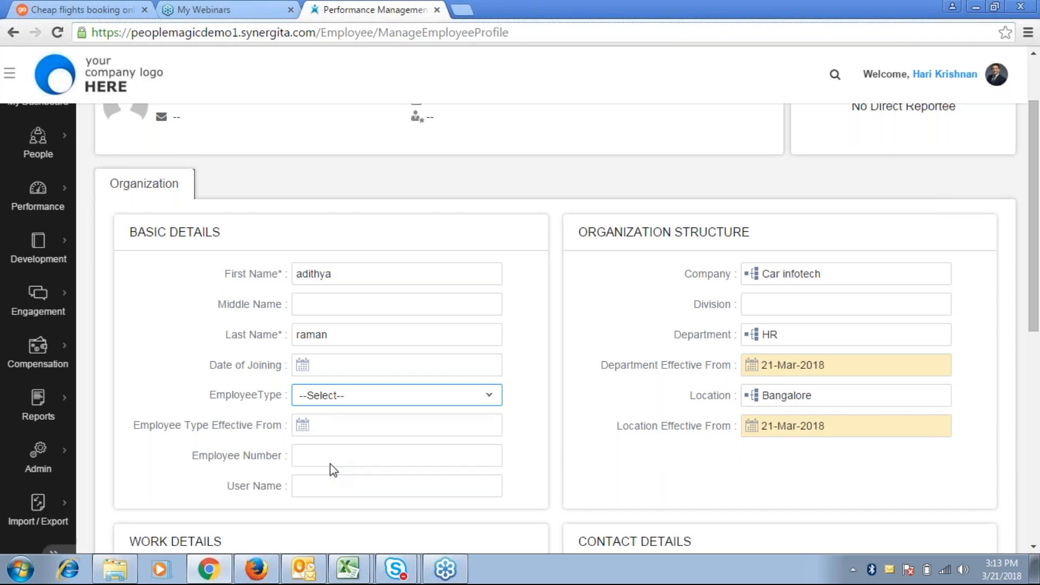
left_click(318, 396)
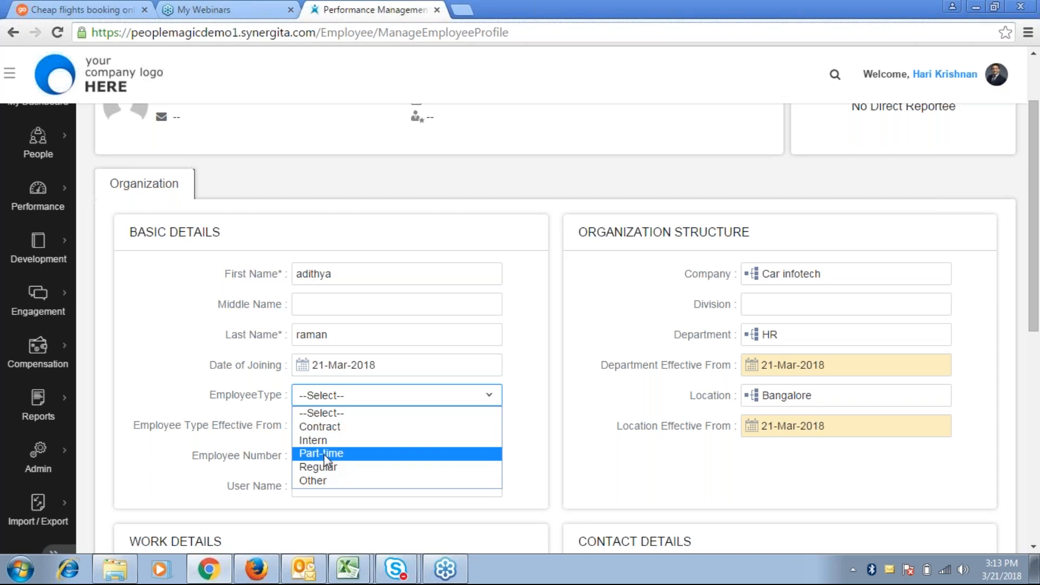
left_click(318, 468)
Enter the employee number and reuse the same value as the User Name
left_click(338, 457)
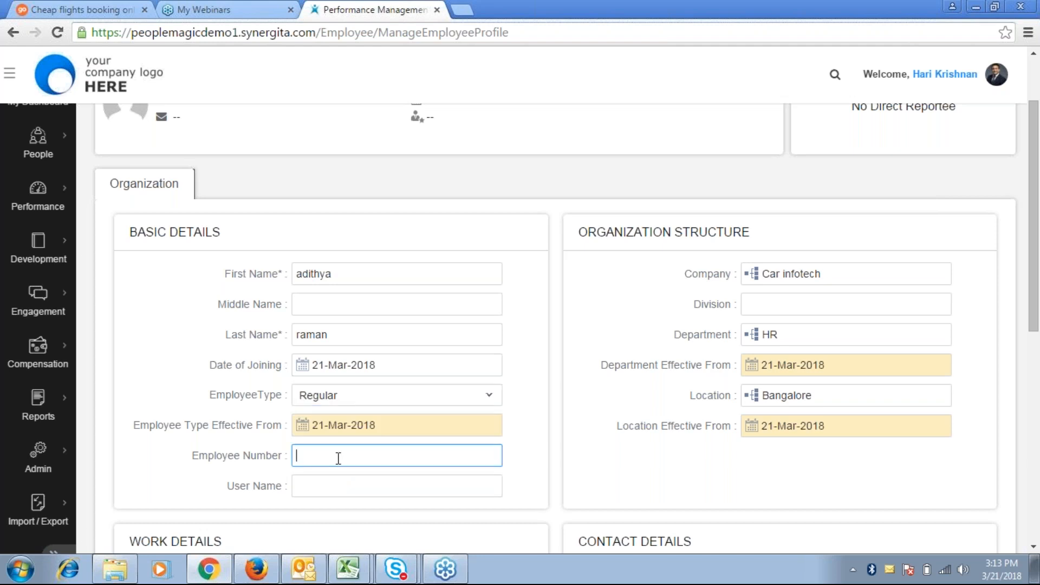
type("SYN001")
left_click(313, 489)
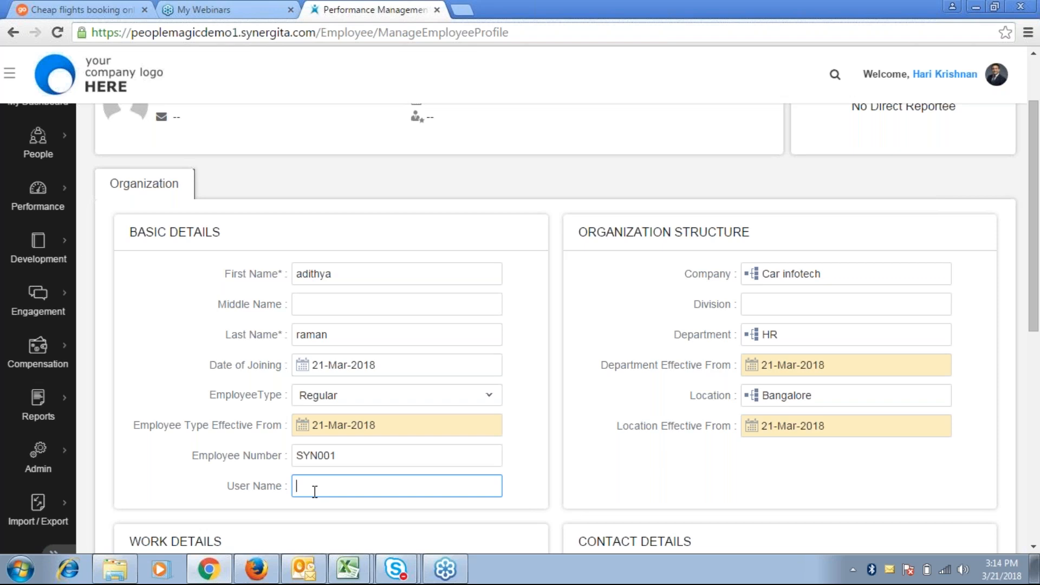
left_click(360, 457)
double_click(360, 459)
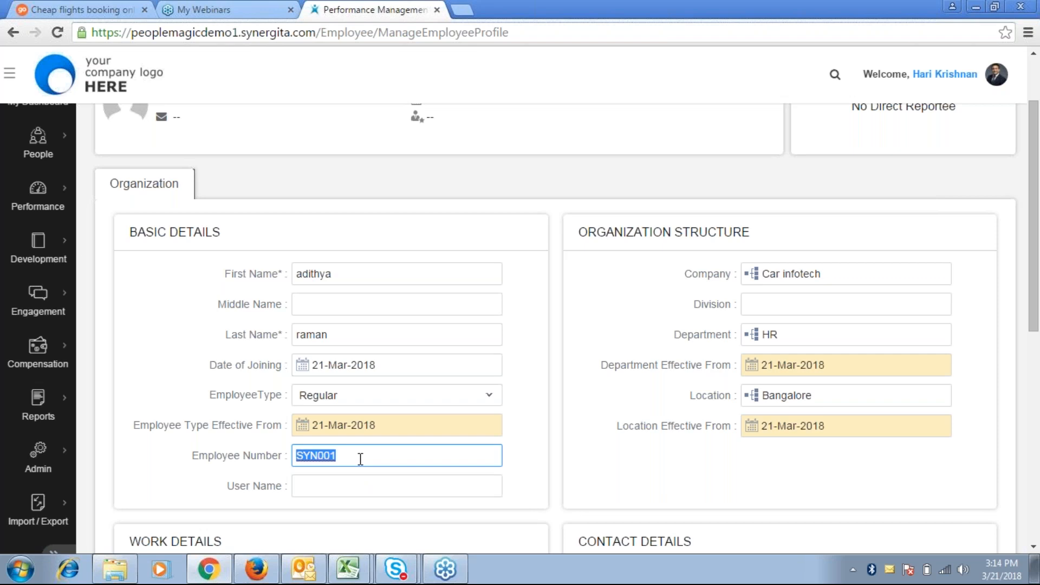
left_click(327, 485)
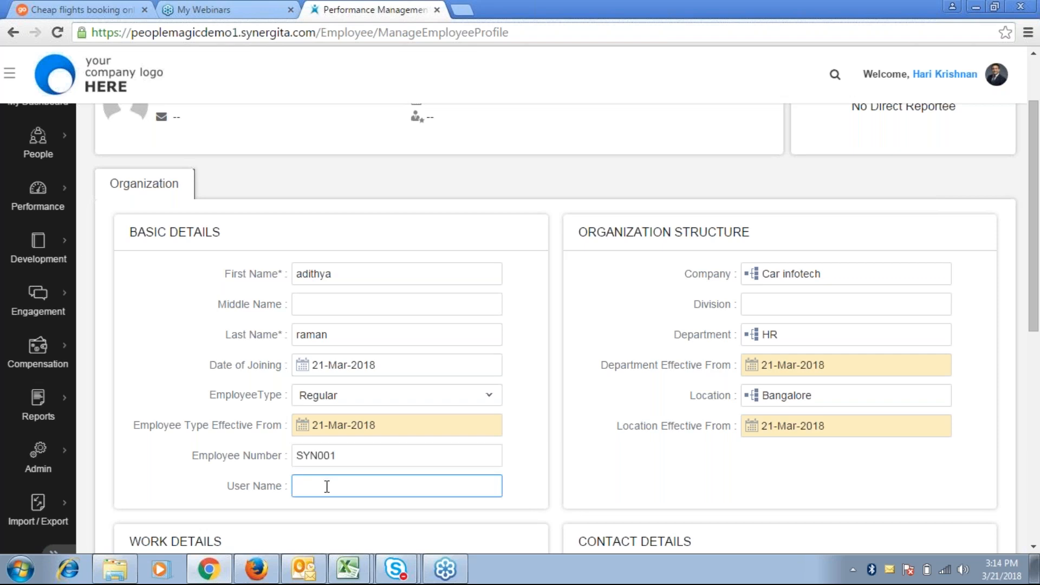
type("SYN001")
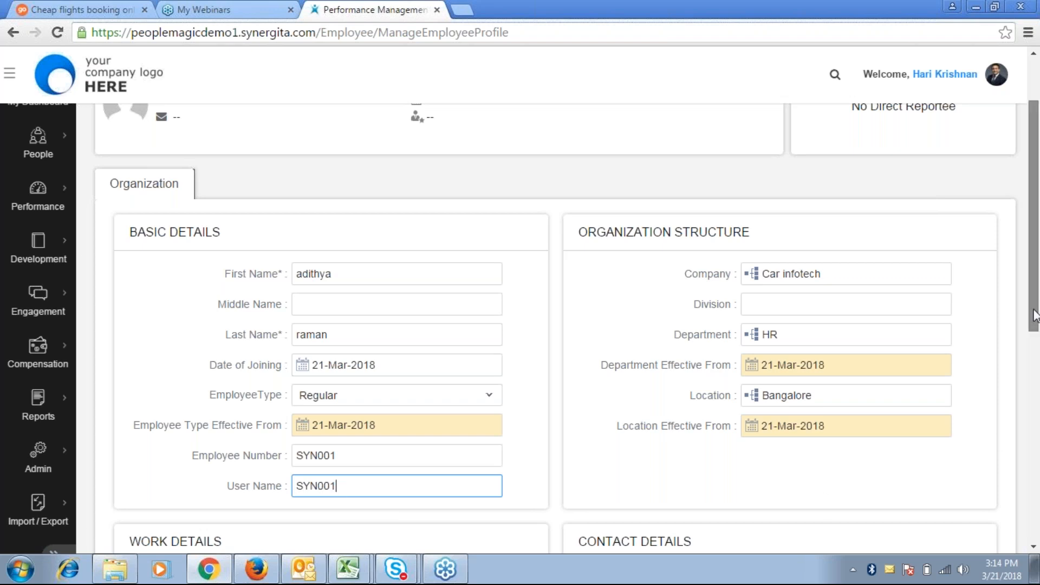
left_click_drag(1033, 310, 1034, 444)
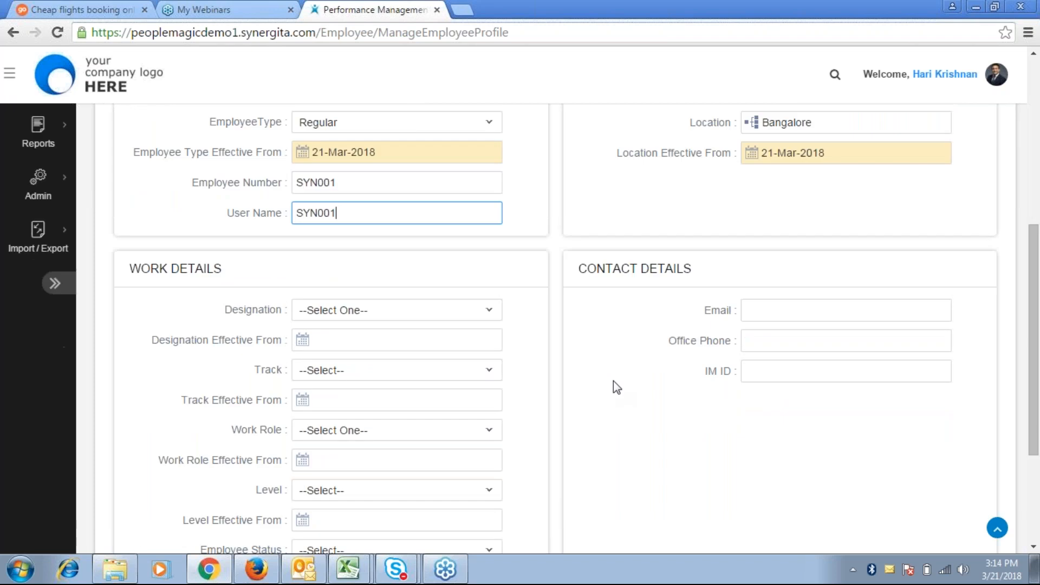
Set Designation Recruitment Executive, Track HR, Work Role Senior HR Manager and Level 2
left_click(407, 311)
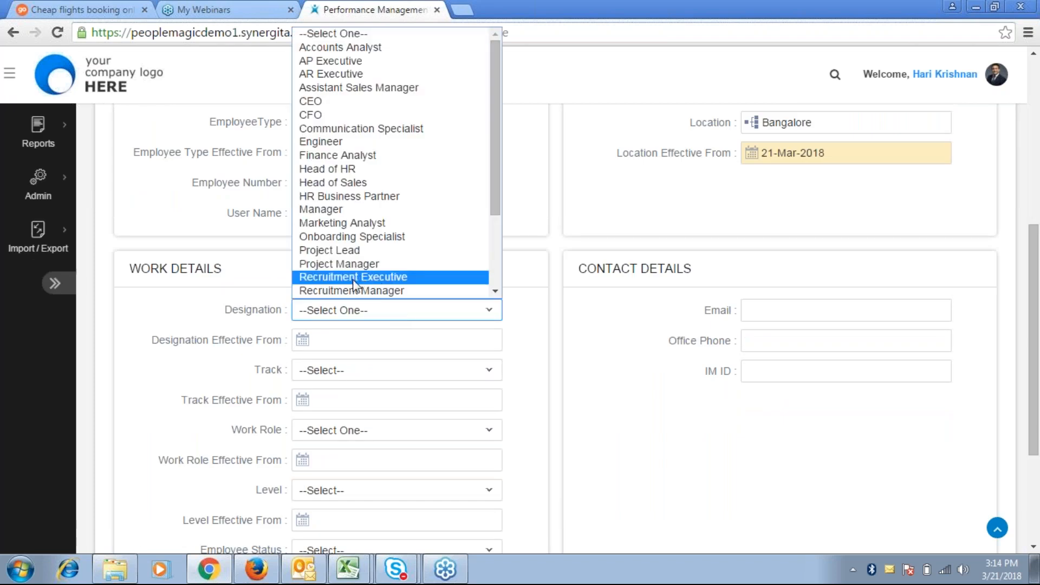
left_click(353, 276)
left_click(354, 370)
left_click(316, 427)
left_click(330, 436)
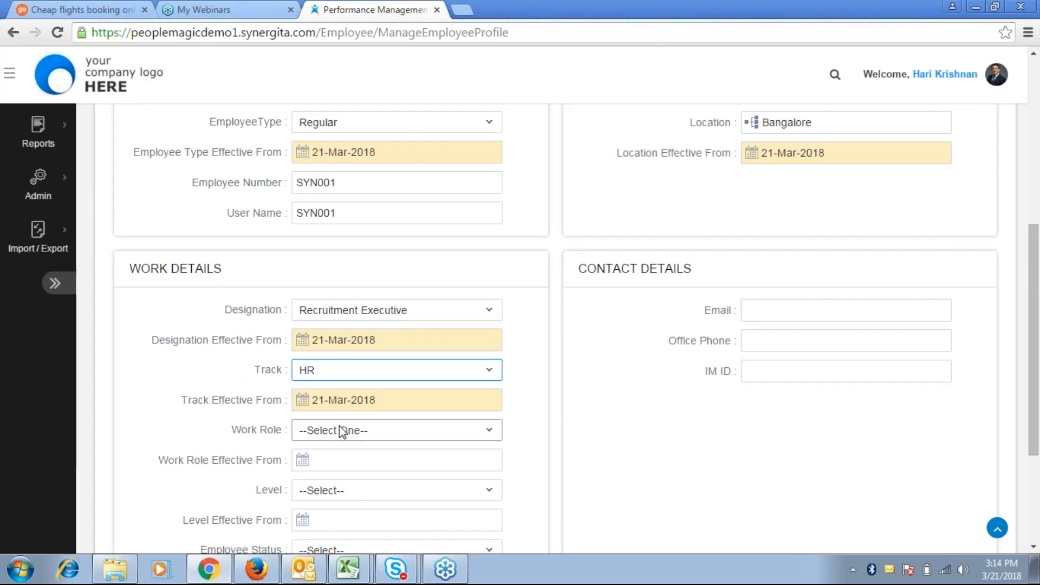
left_click(330, 433)
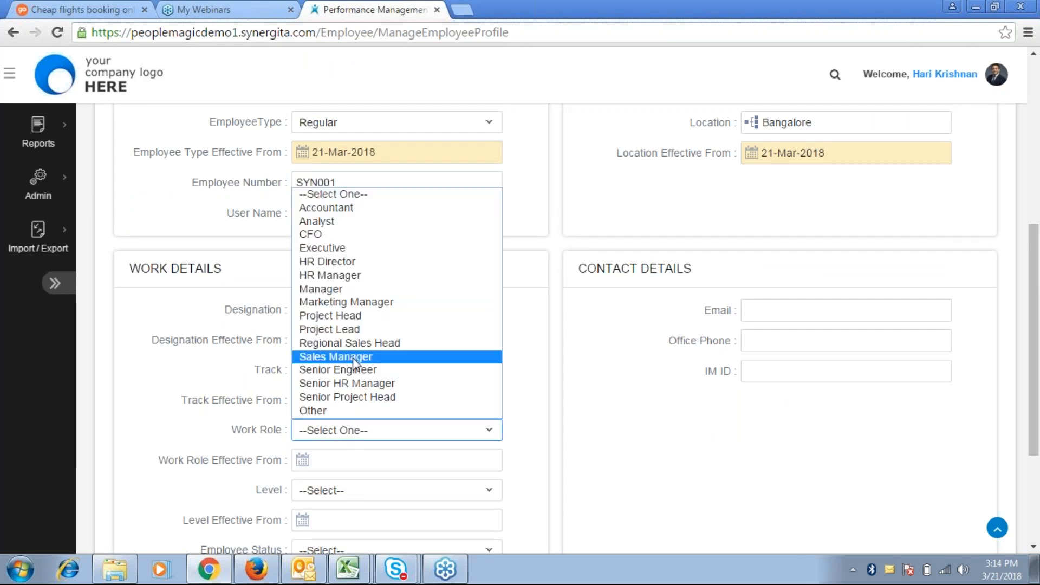
left_click(333, 379)
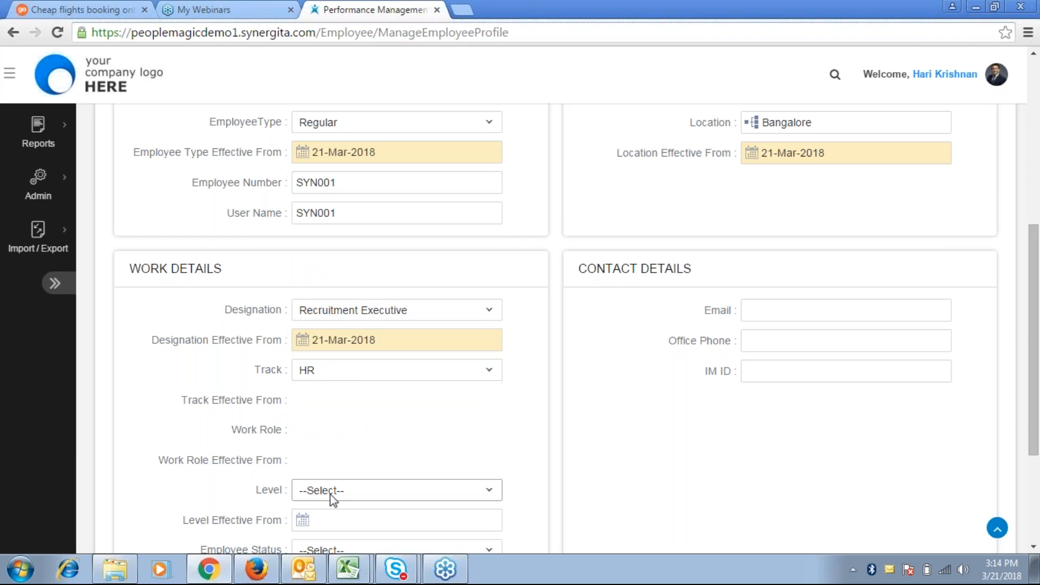
left_click(329, 490)
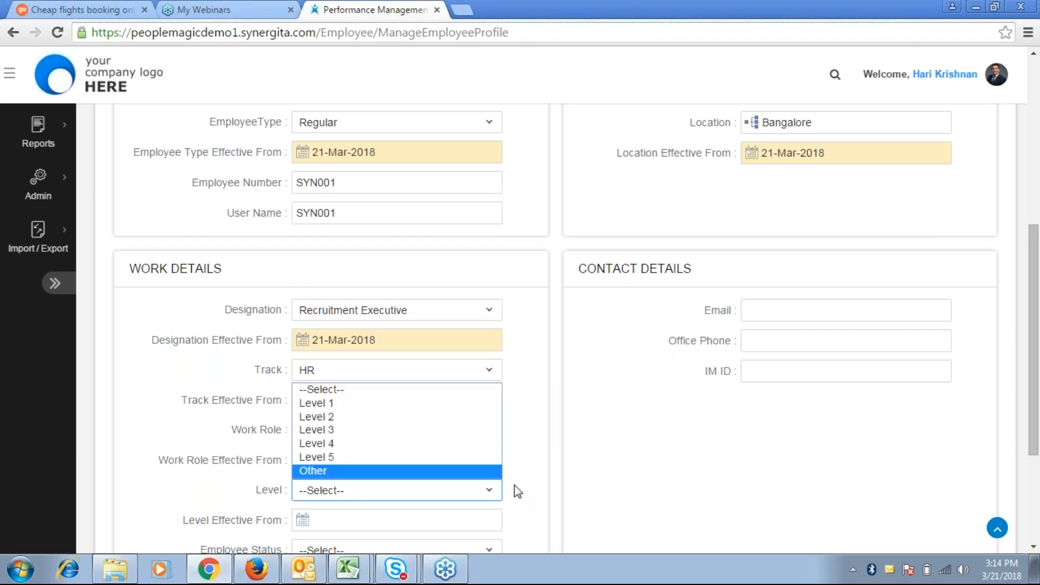
left_click(398, 417)
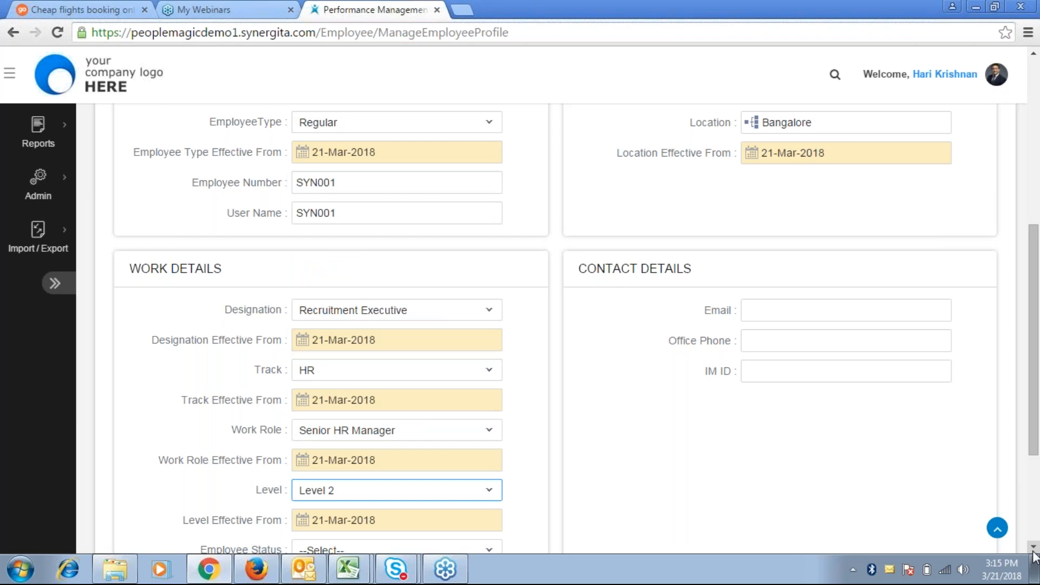
Set Employee Status to Confirmed and save the new profile
scroll(1034, 554, "down", 1)
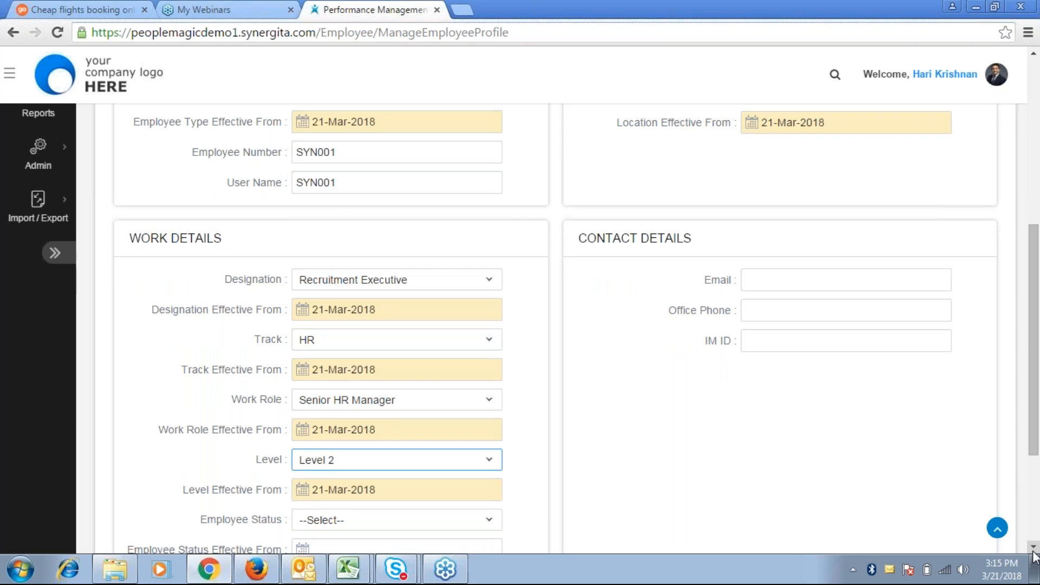
scroll(1034, 554, "down", 3)
left_click(466, 428)
left_click(323, 459)
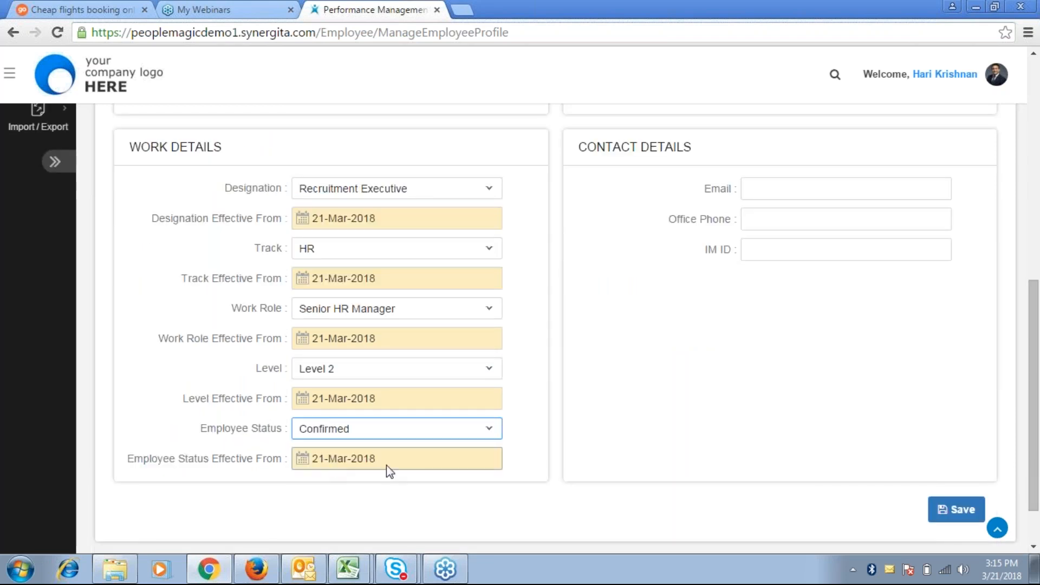
left_click(950, 512)
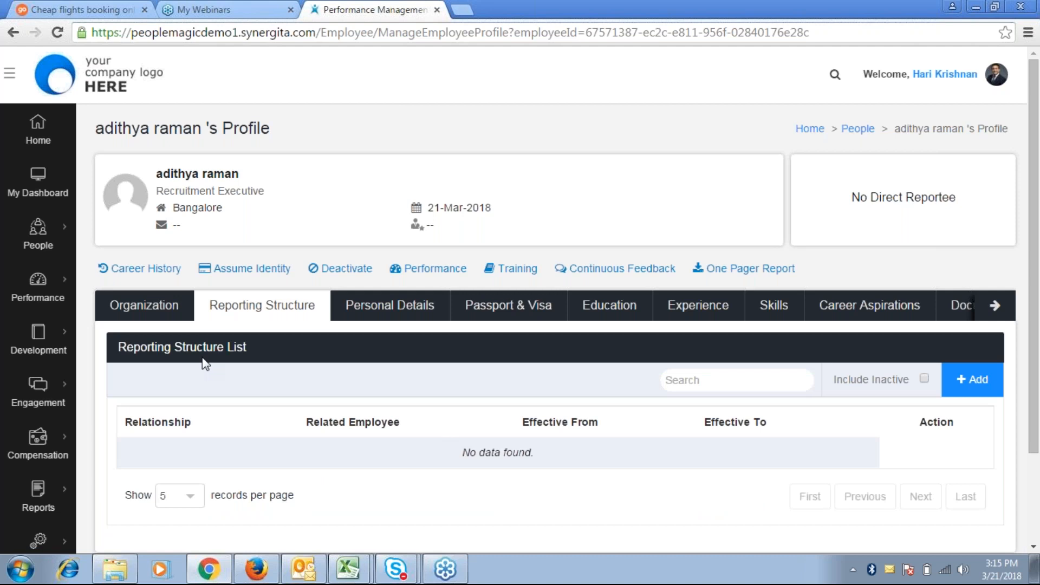
Review the Organization tab confirming Car infotech, HR, Bangalore and joining date 21-Mar-2018
left_click(144, 308)
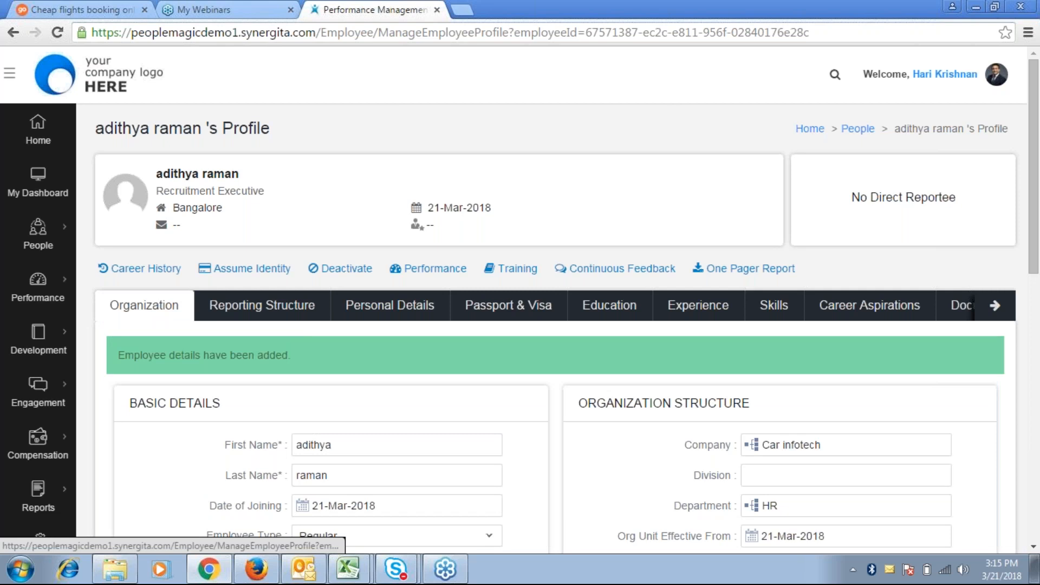
left_click(262, 306)
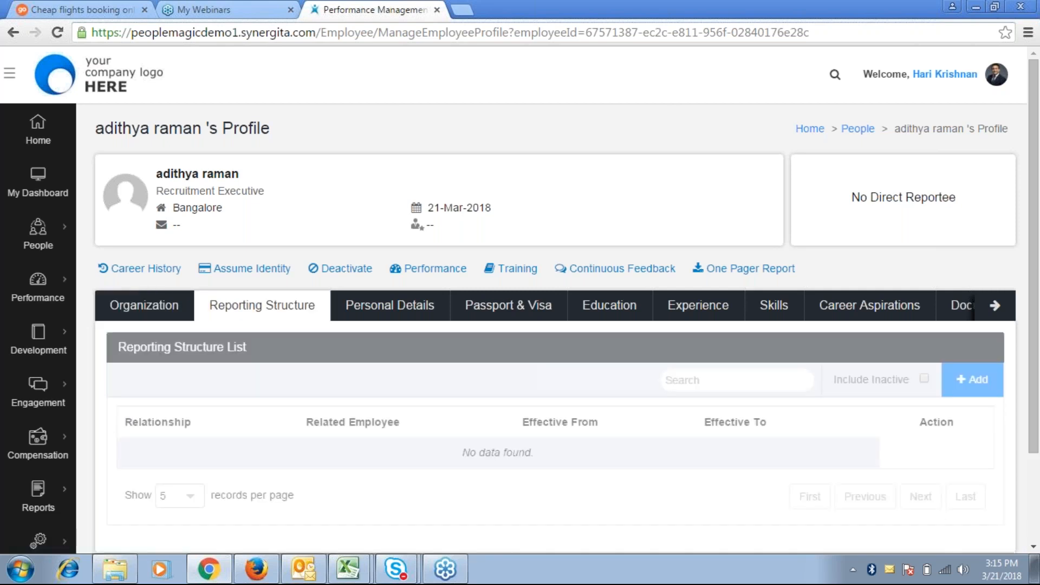
left_click(145, 306)
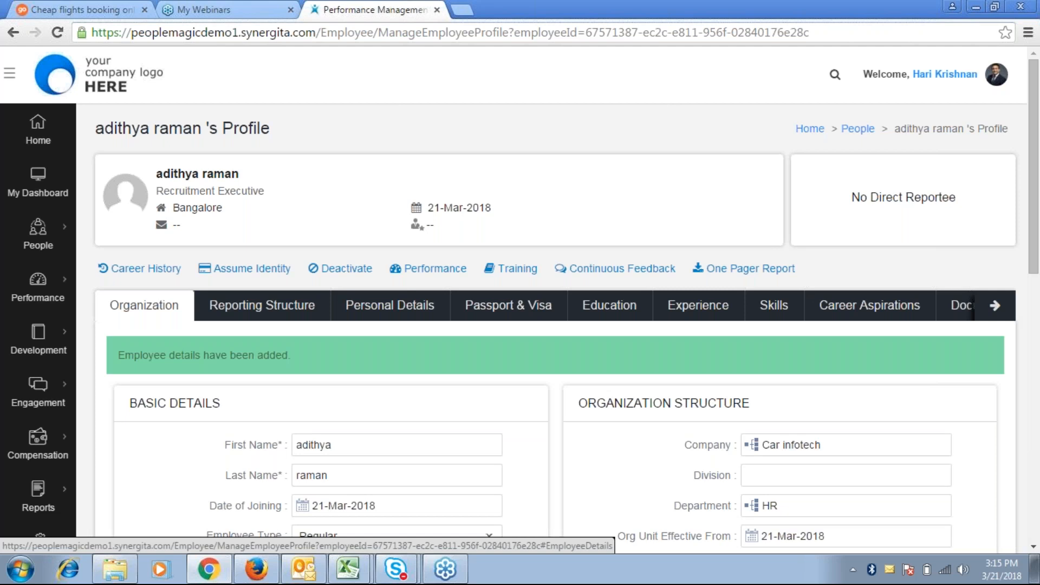
scroll(519, 330, "down", 1)
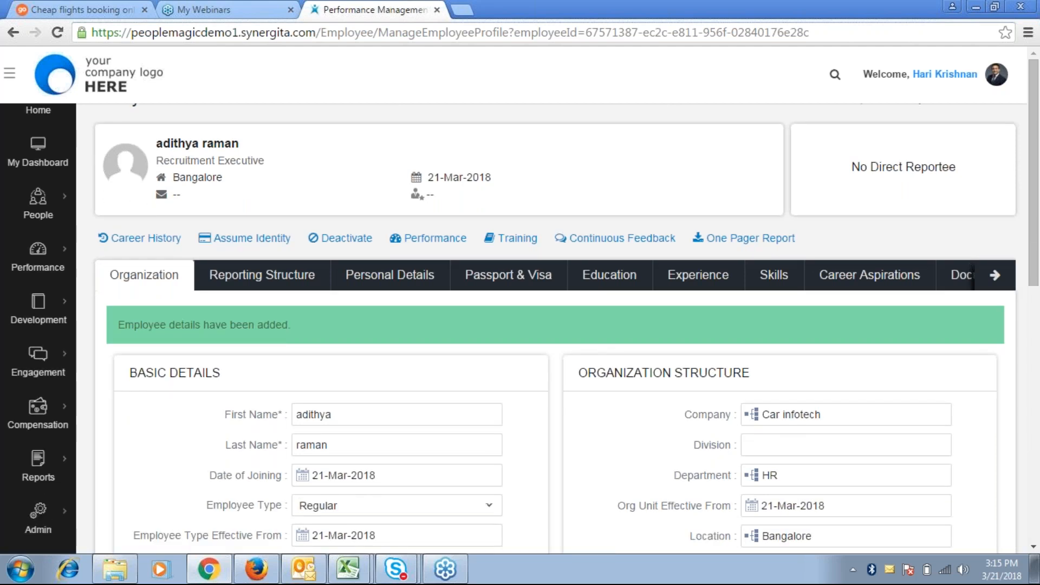
scroll(552, 325, "down", 3)
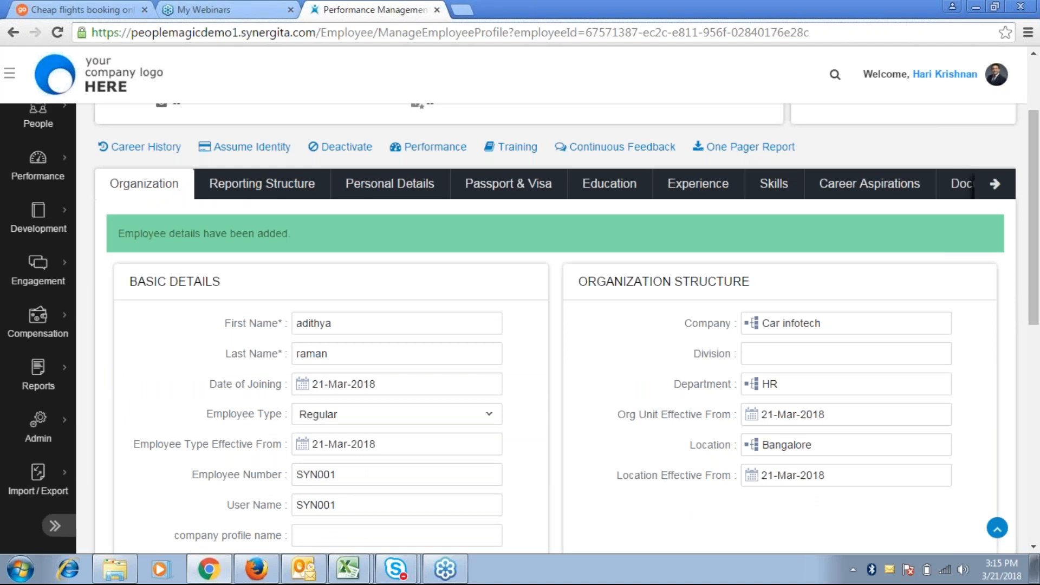
scroll(552, 325, "up", 2)
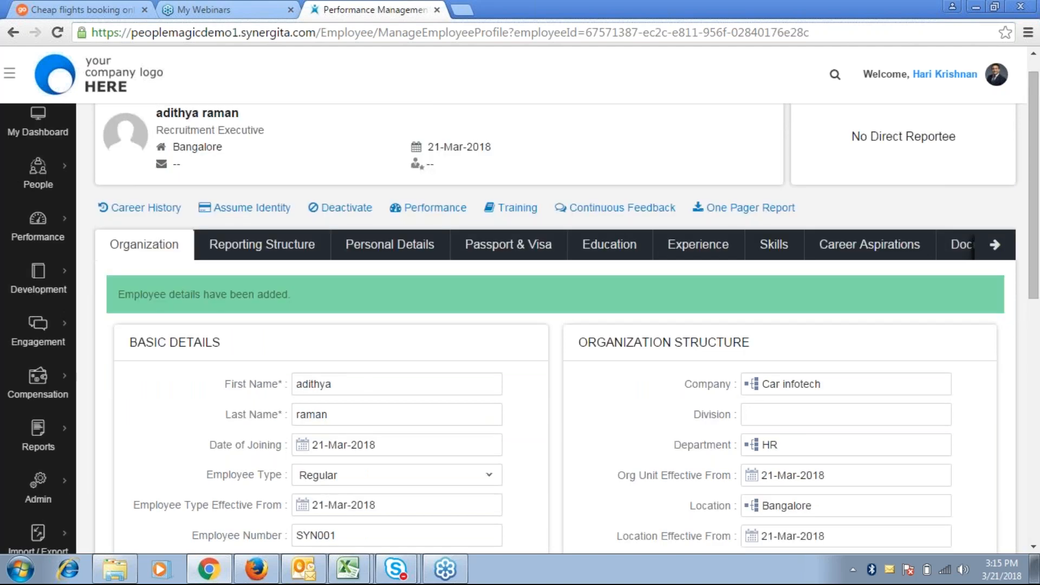
scroll(552, 324, "up", 2)
scroll(553, 325, "down", 2)
scroll(198, 337, "down", 1)
scroll(198, 337, "up", 3)
scroll(198, 337, "down", 2)
scroll(198, 336, "down", 1)
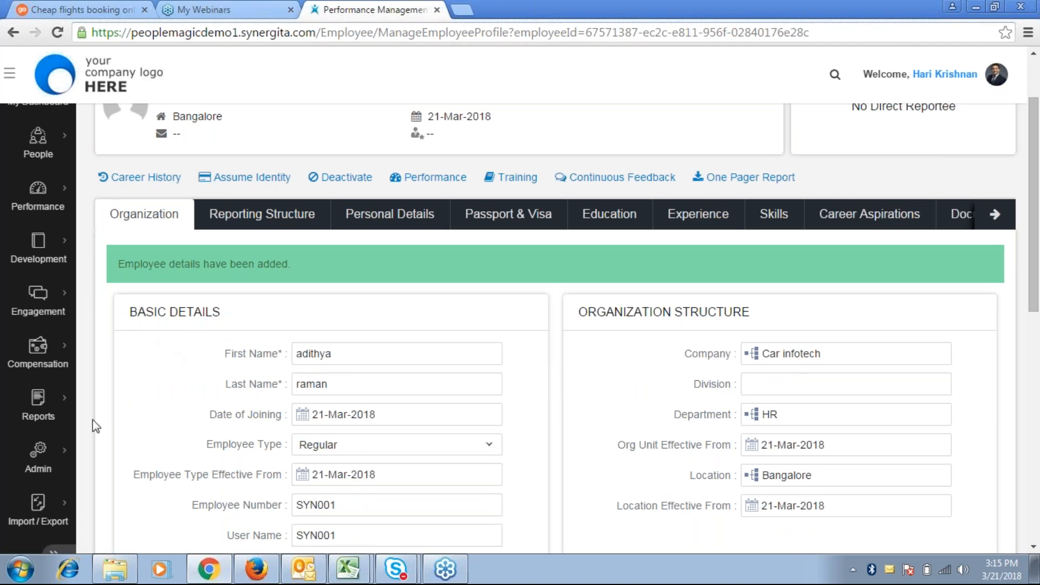
mouse_move(69, 439)
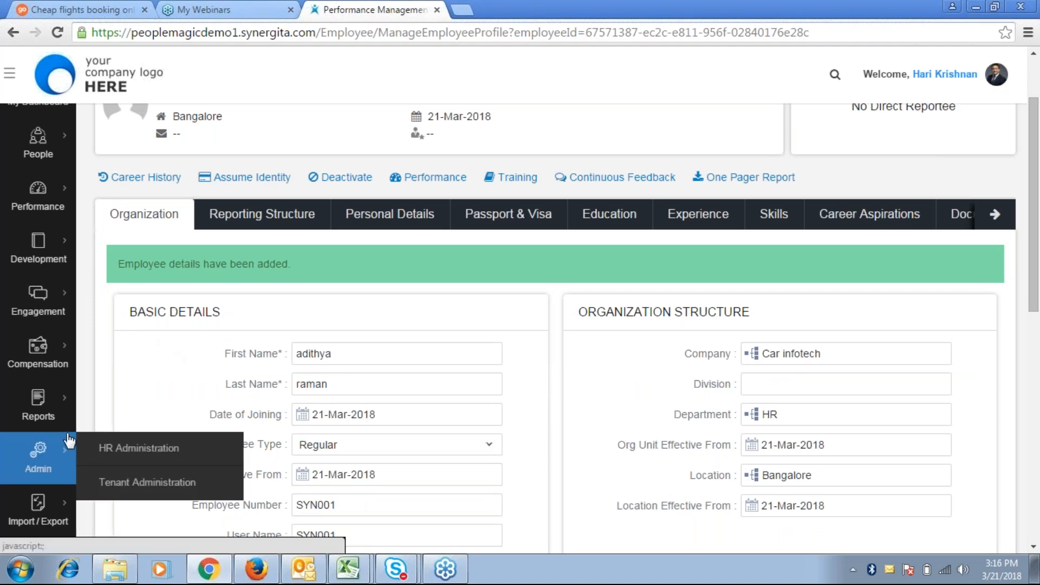
Open HR Administration and go to the feedback cycle management page
left_click(128, 452)
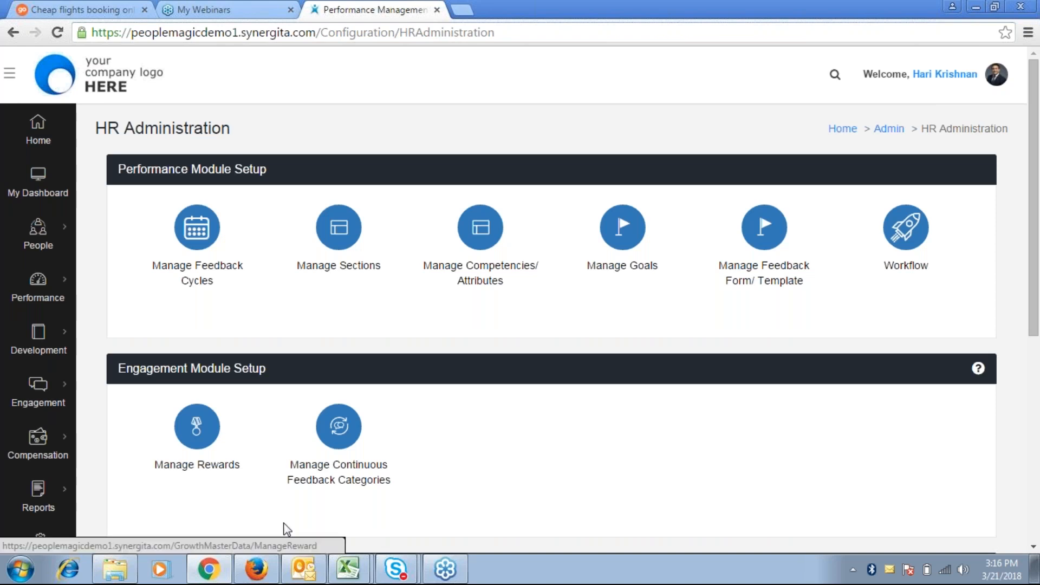
left_click(157, 280)
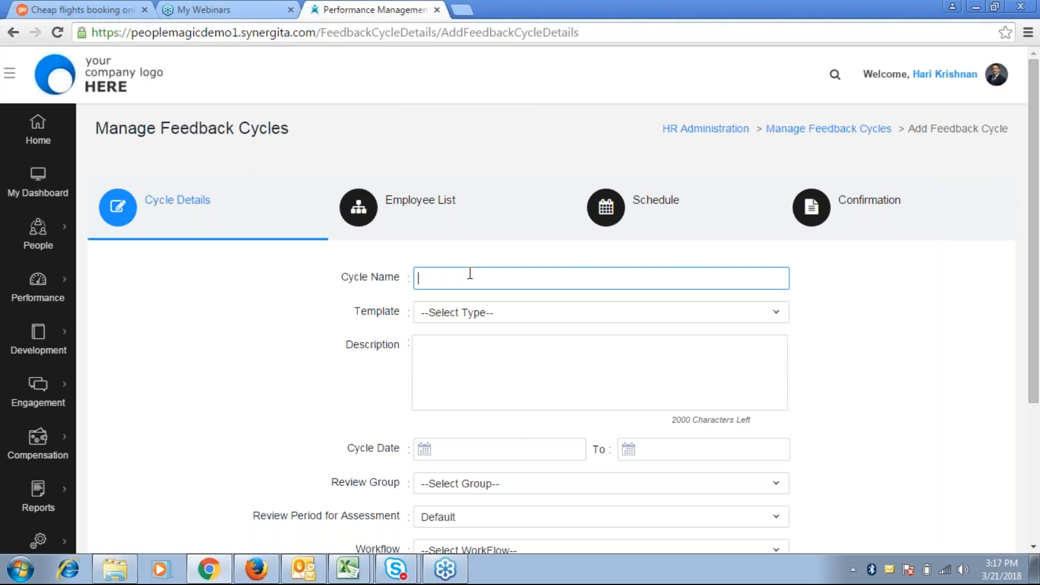
Choose Performance Appraisal Plan as the new feedback cycle's template
left_click(434, 314)
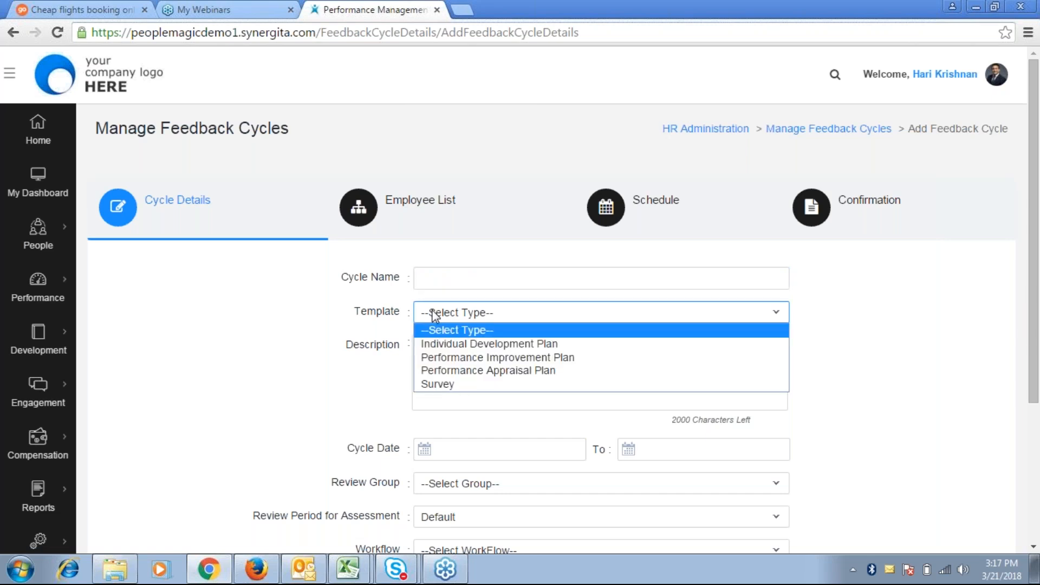
left_click(433, 315)
left_click(433, 316)
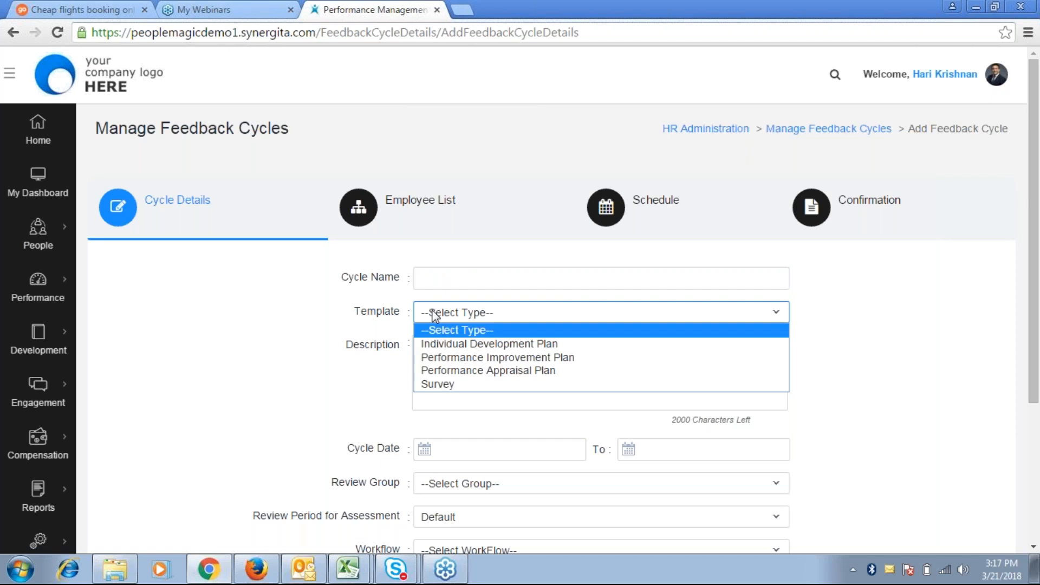
left_click(471, 372)
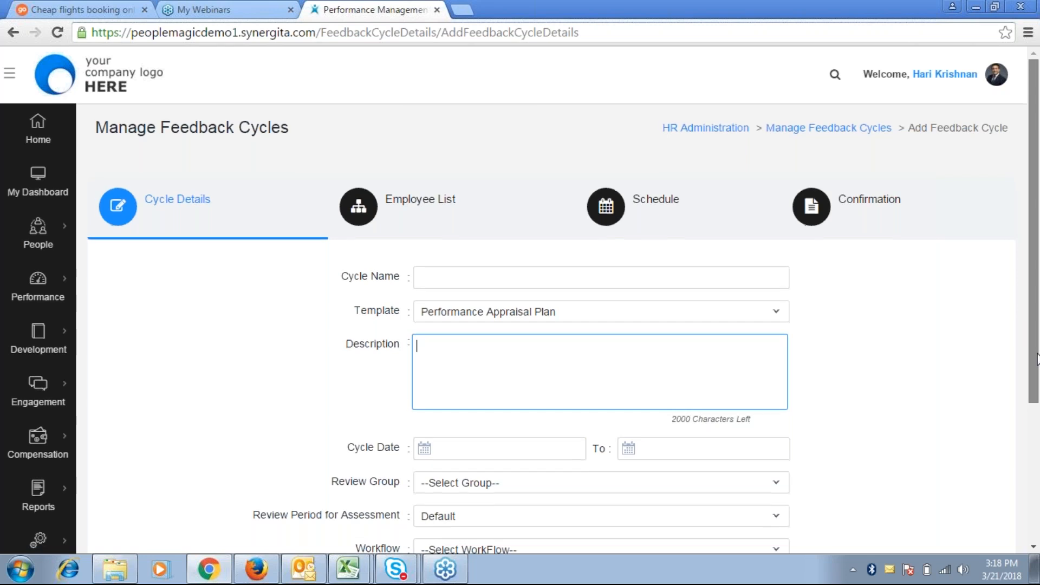
Set the review group to Car Infotech Reviewers Group and keep the Default review period
scroll(1037, 358, "down", 2)
left_click(481, 352)
left_click(891, 373)
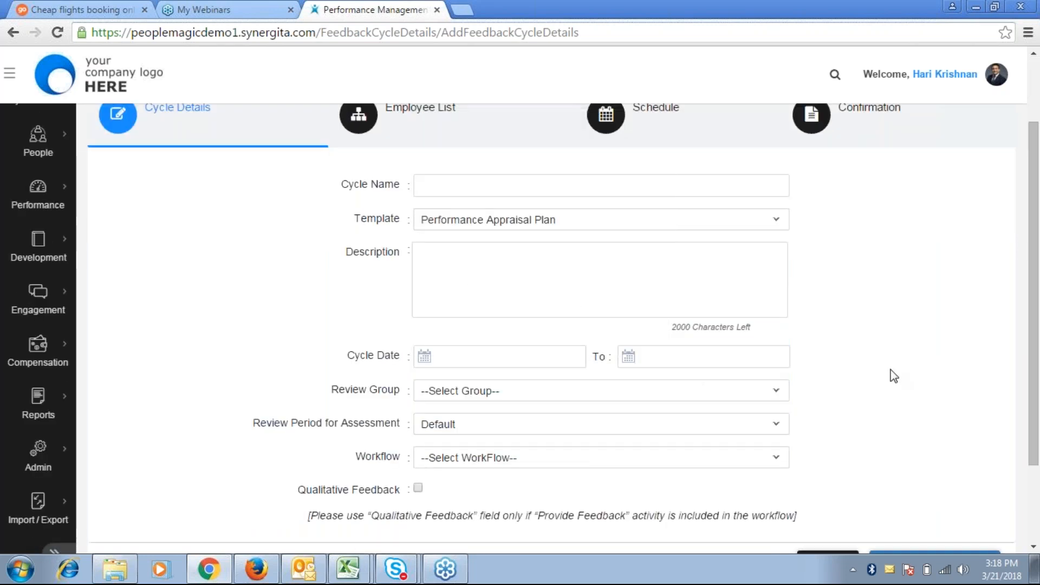
left_click(447, 391)
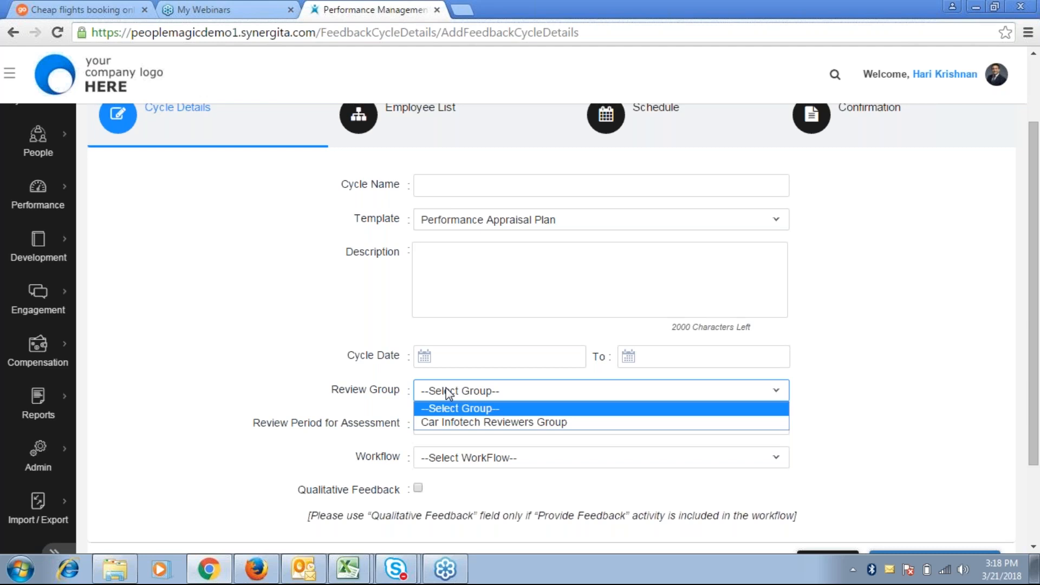
left_click(442, 422)
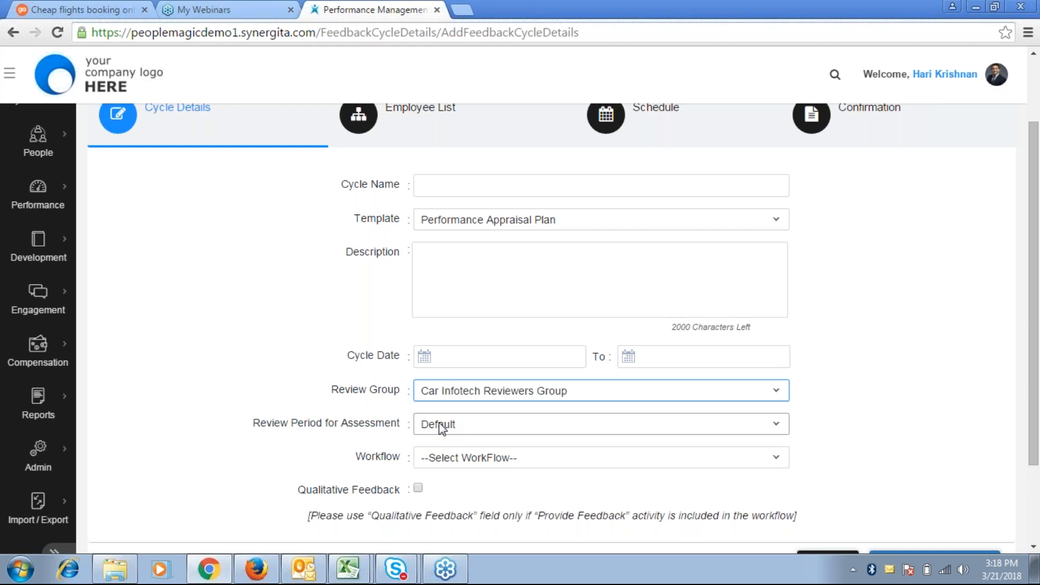
left_click(441, 425)
left_click(429, 456)
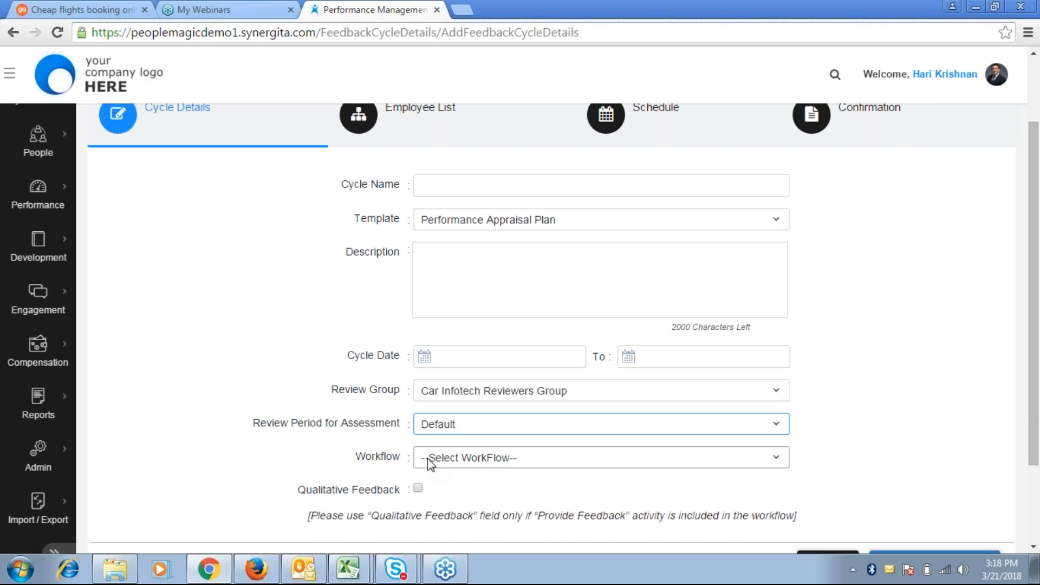
Choose Quarterly Review as the cycle's workflow
left_click(427, 460)
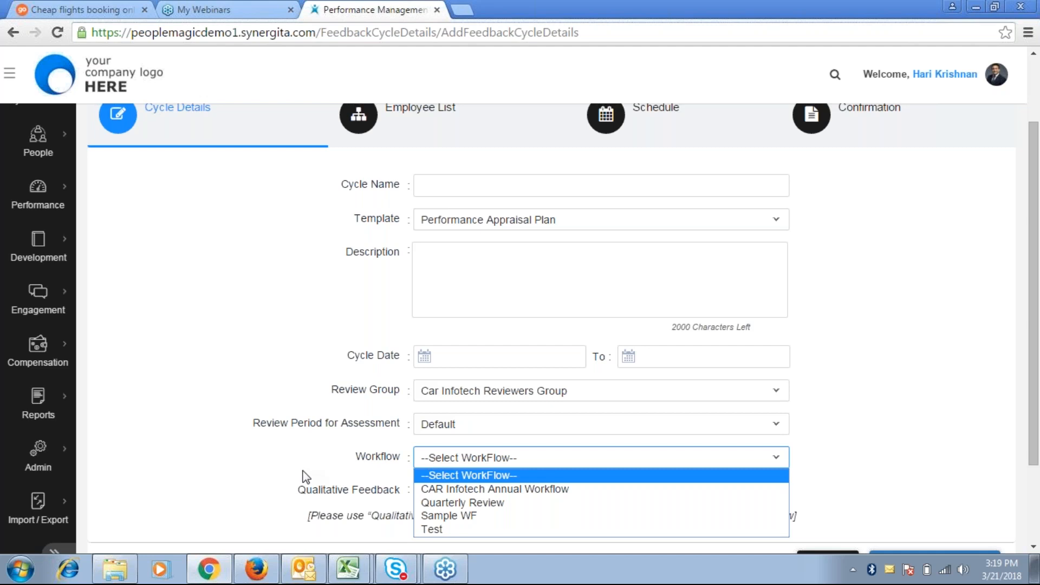
left_click(479, 502)
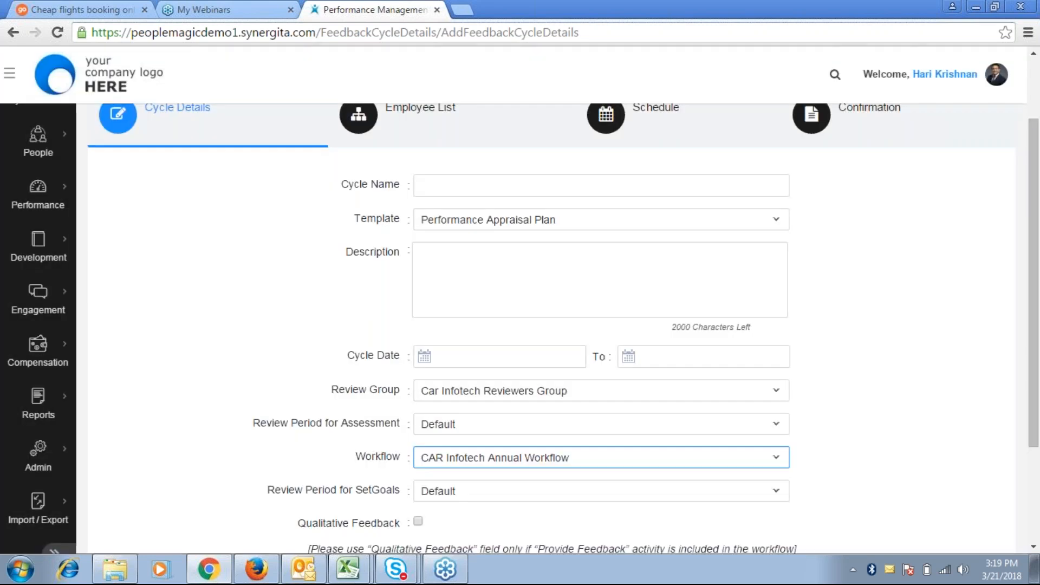
key("Down")
left_click(418, 492)
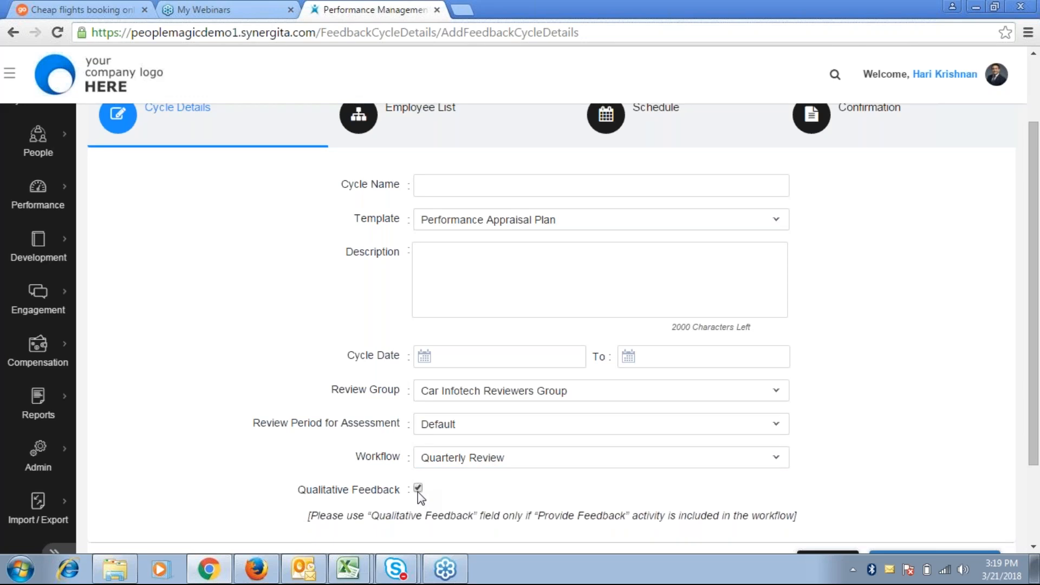
left_click(461, 185)
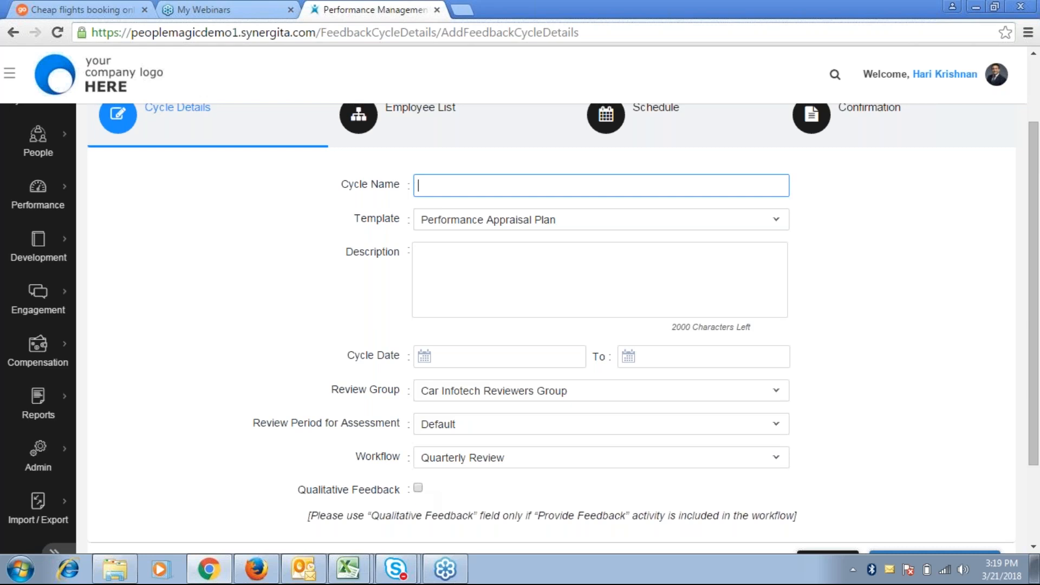
Name the cycle 'demo cycle', set its end date to 29-Mar-2018, and save the details
type("demo cycle")
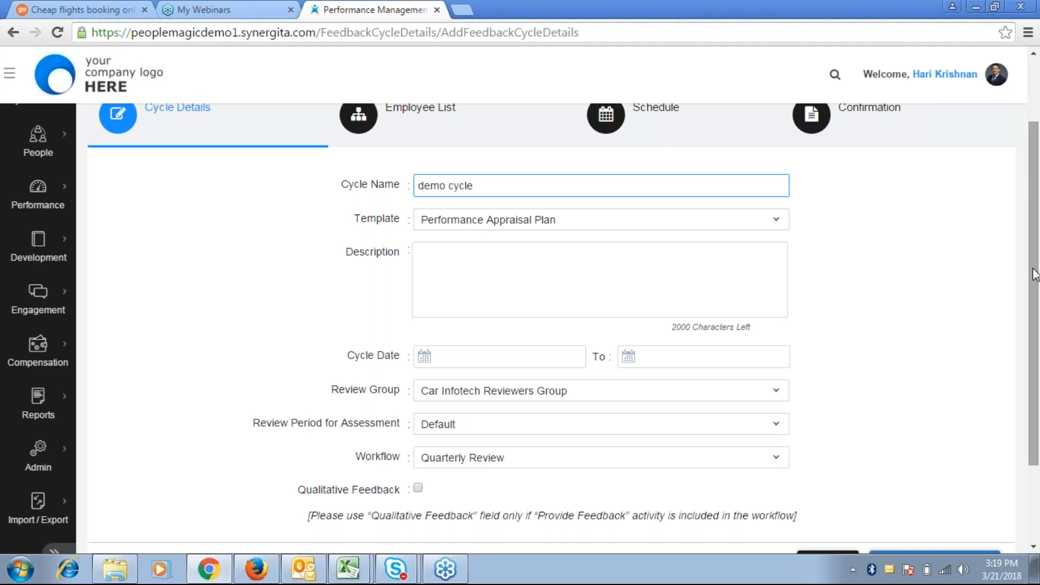
left_click_drag(1032, 268, 1033, 347)
left_click(933, 457)
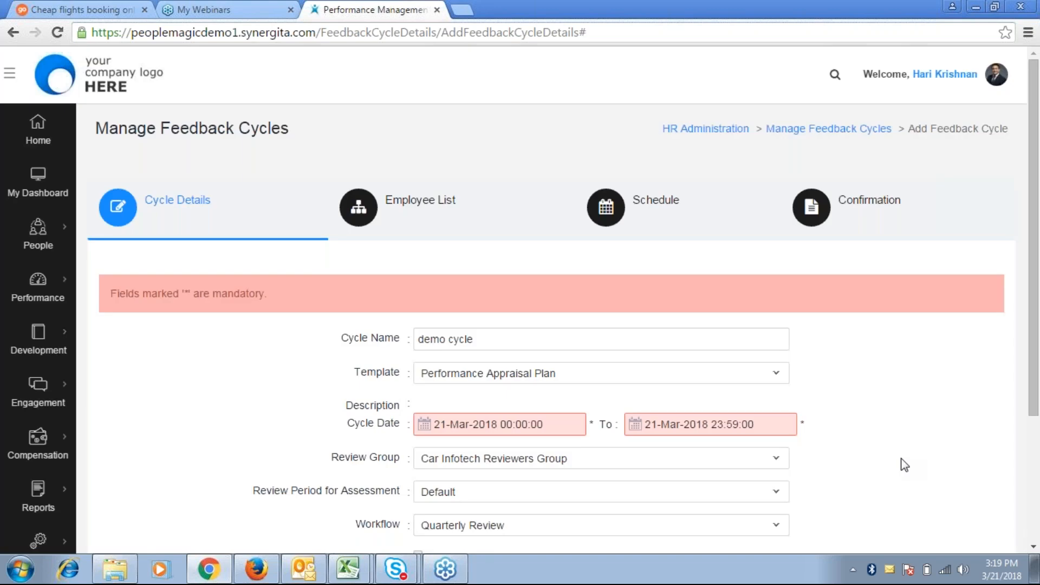
left_click(677, 510)
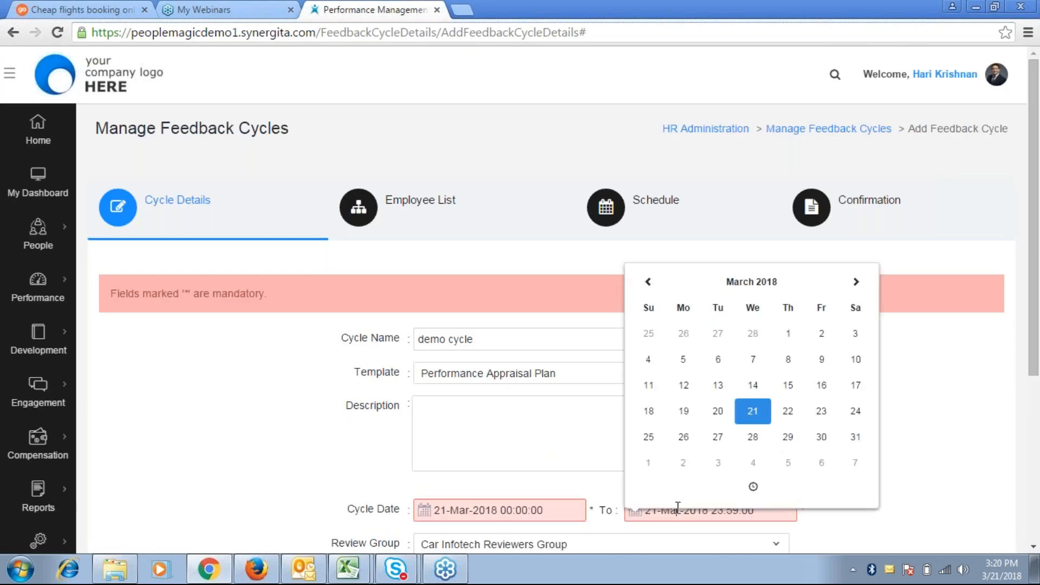
left_click(788, 438)
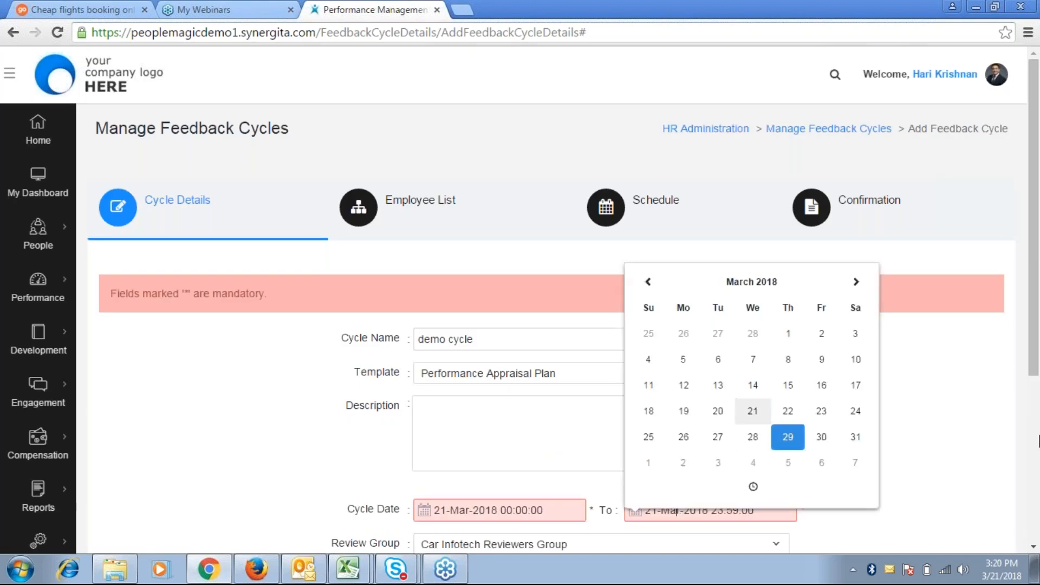
left_click_drag(1039, 441, 1028, 340)
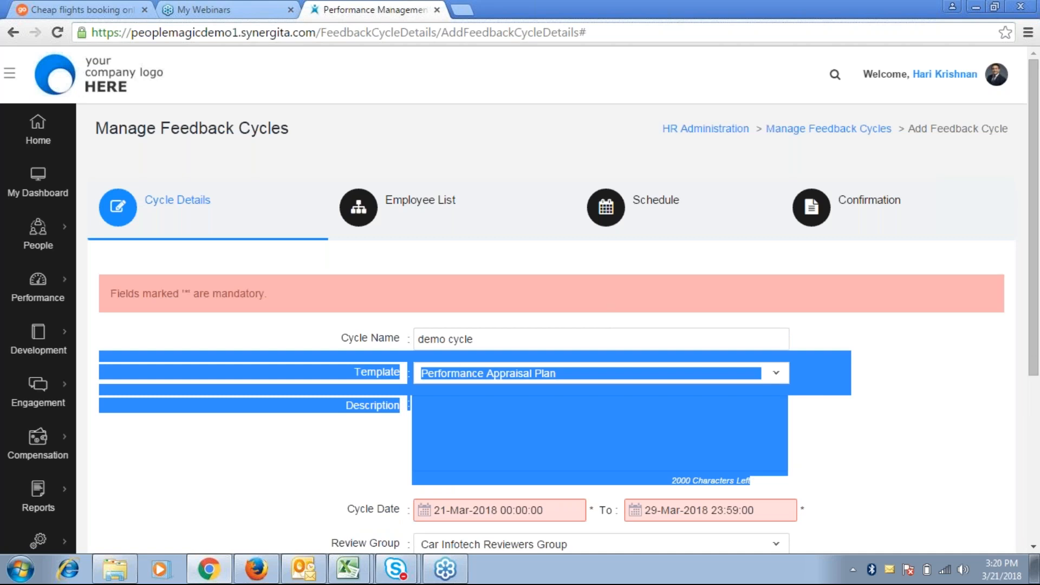
left_click_drag(1033, 332, 1023, 480)
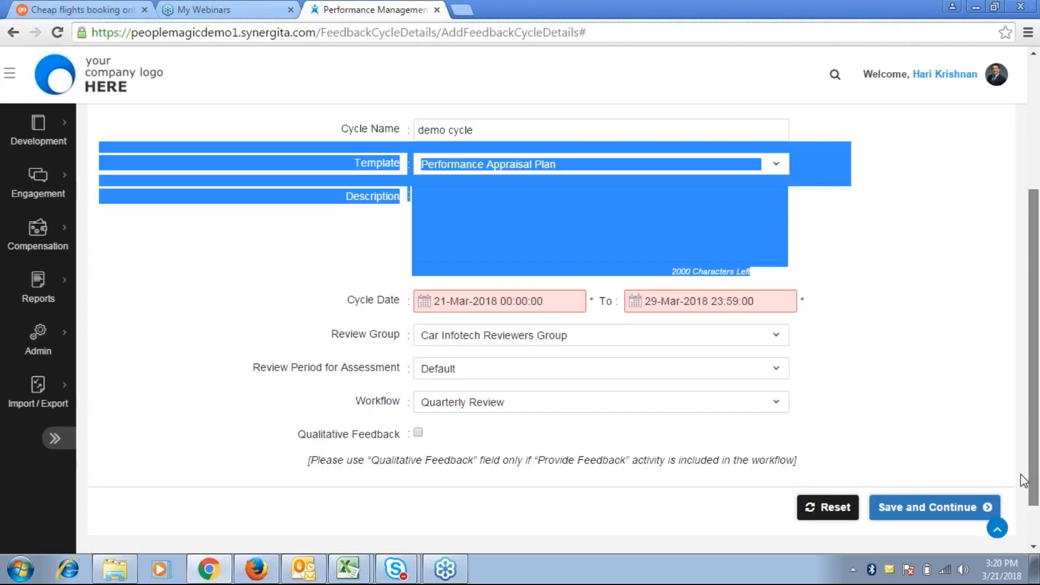
left_click(934, 508)
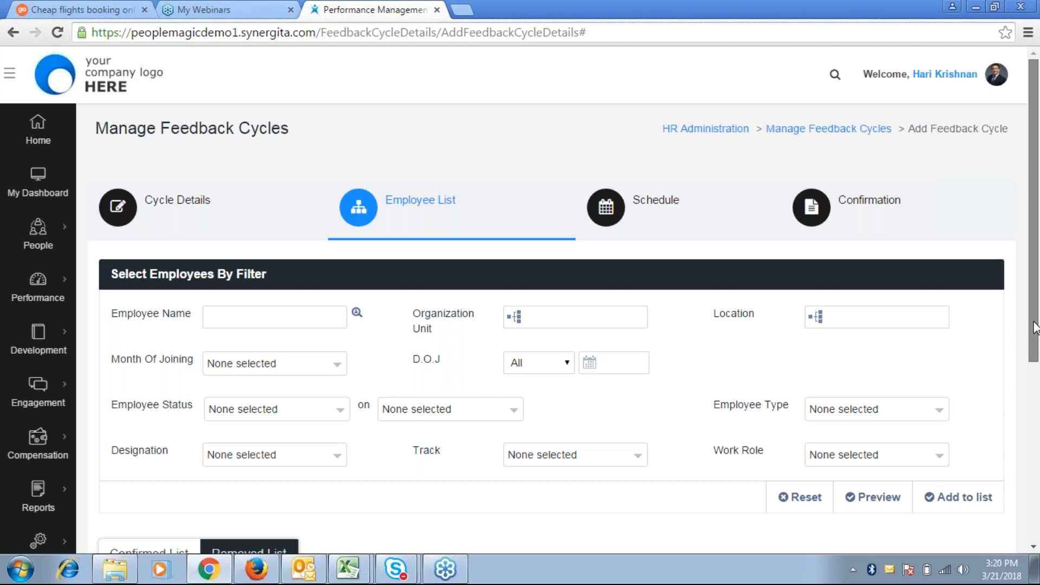
Scroll down the Employee List step to the still-empty employee list
left_click_drag(1034, 327, 1008, 492)
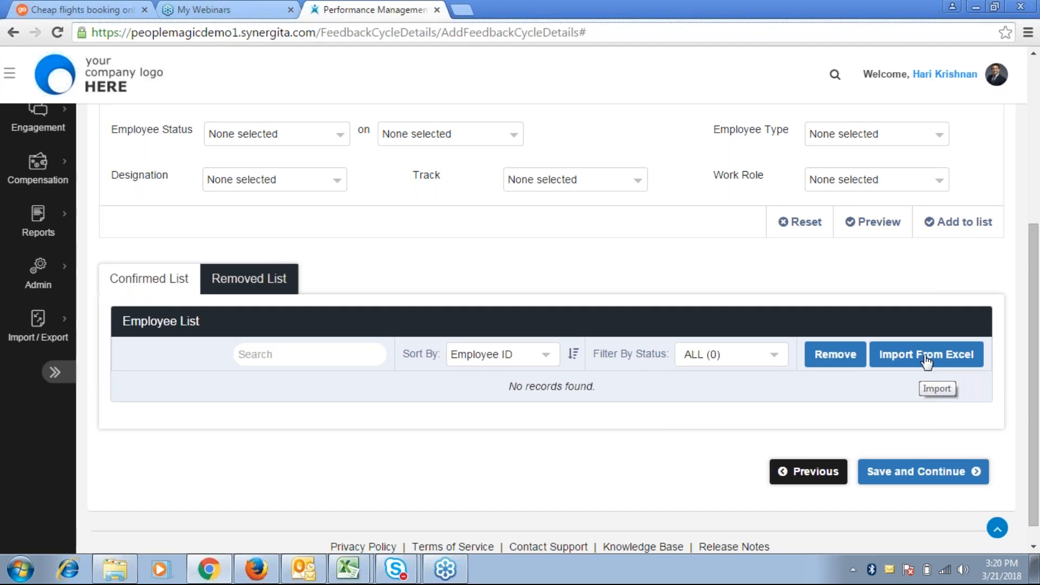
Download the employee import template and open FeedbackCycleEmployees_Import in Excel
left_click(924, 356)
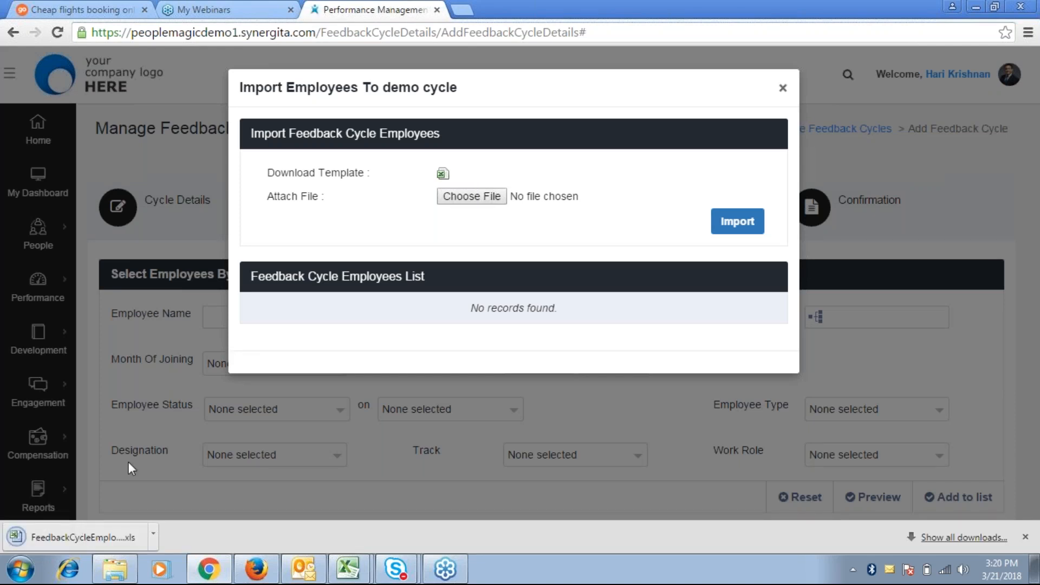
left_click(88, 530)
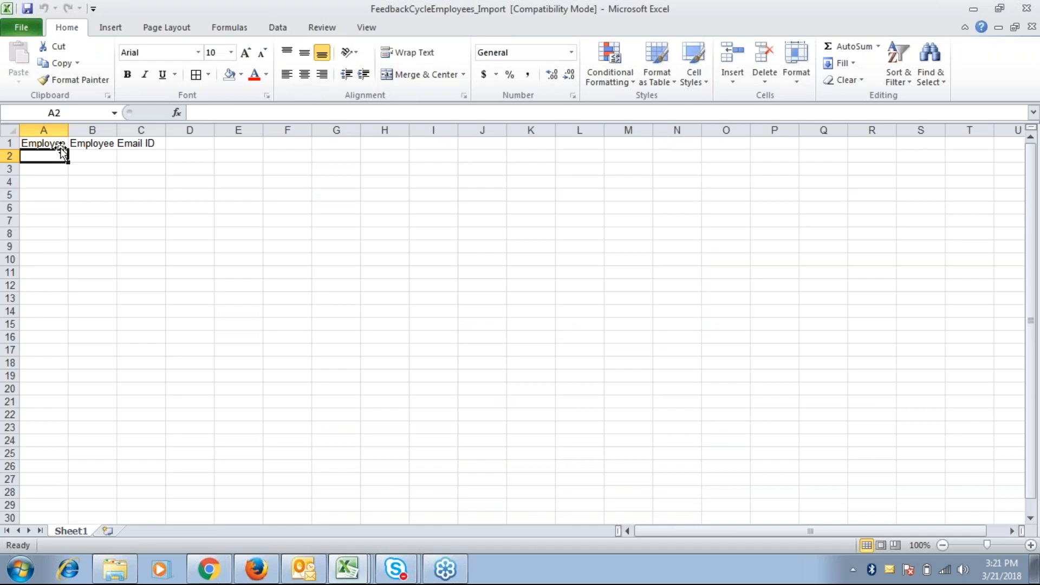
Enter the employee's e-mail address in cell B2 under Employee Email ID
key("Up")
key("Right")
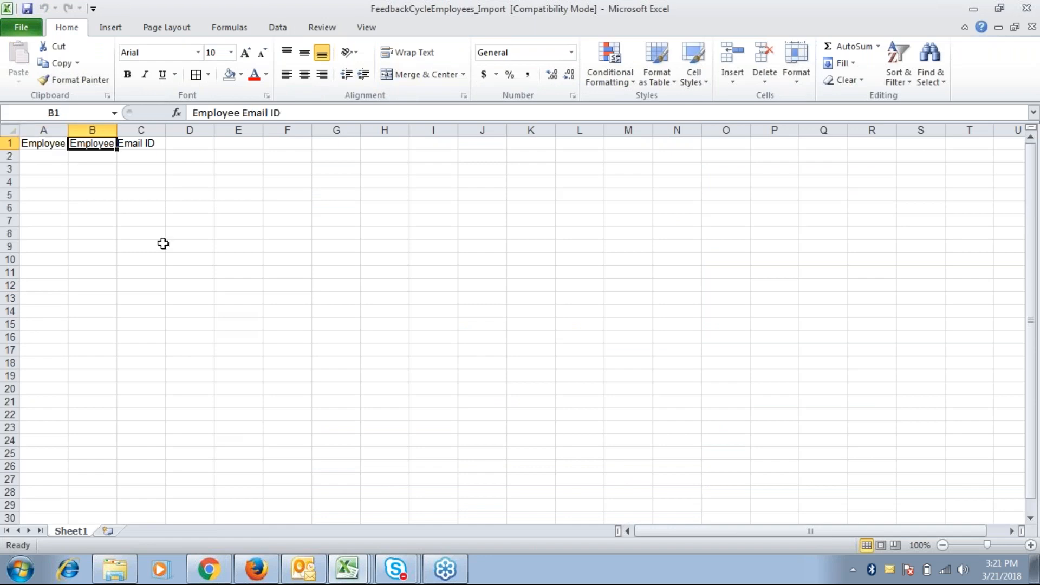
key("Down")
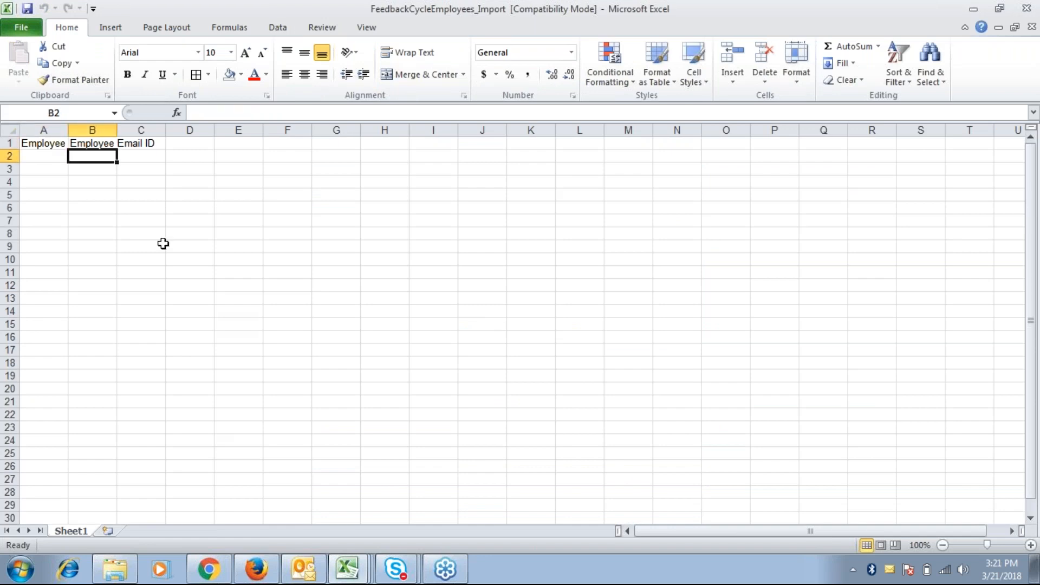
left_click(83, 169)
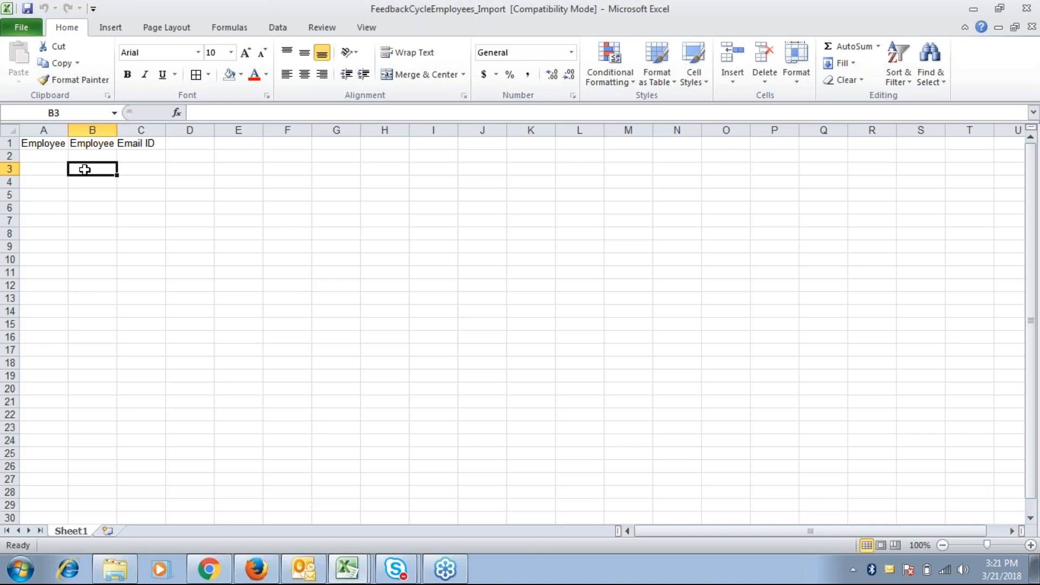
left_click(92, 155)
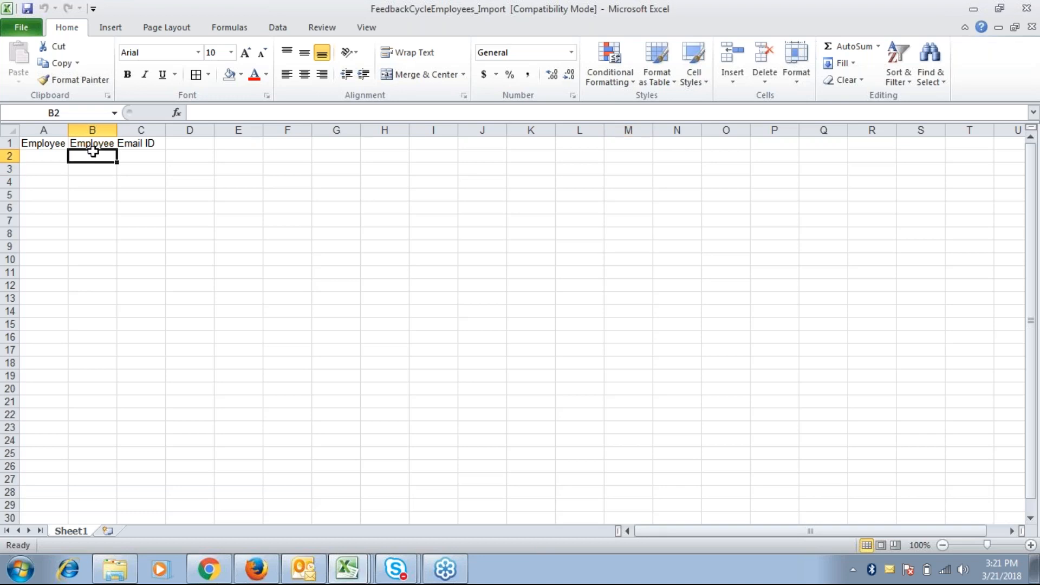
double_click(93, 154)
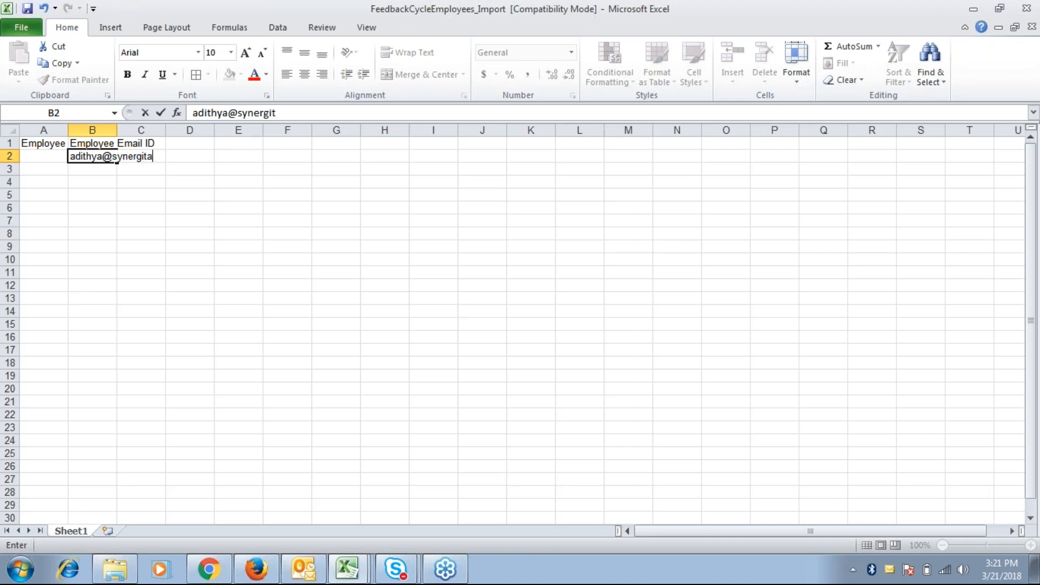
Enter the employee's ID number in cell A2 of the template
left_click(48, 155)
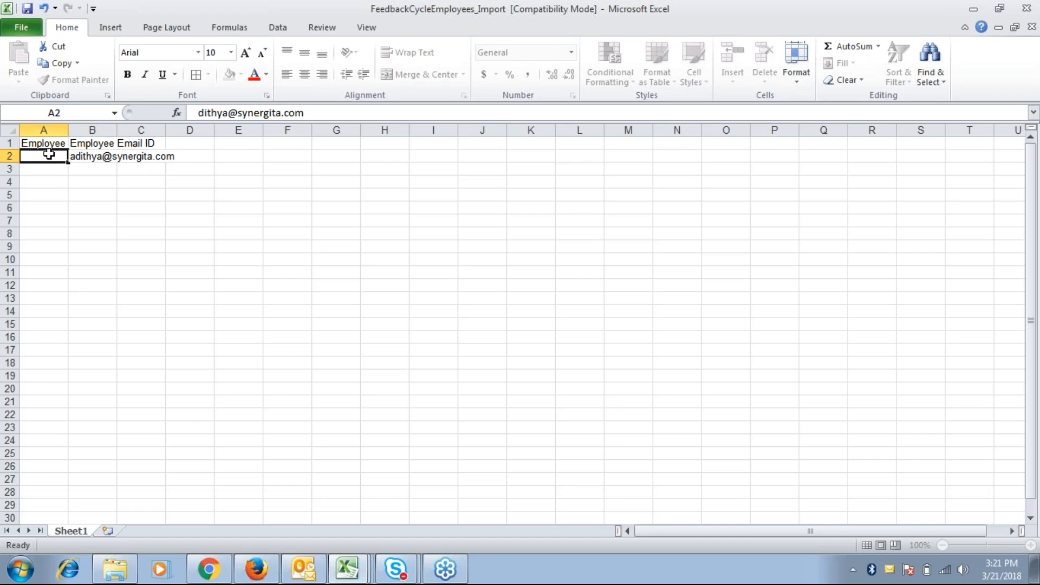
type("SYN001")
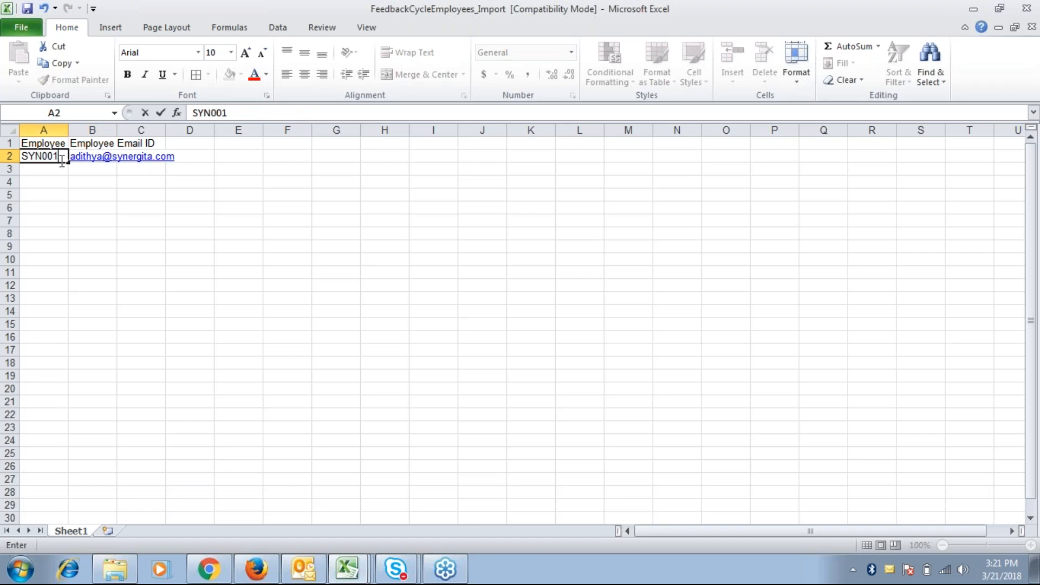
left_click(92, 181)
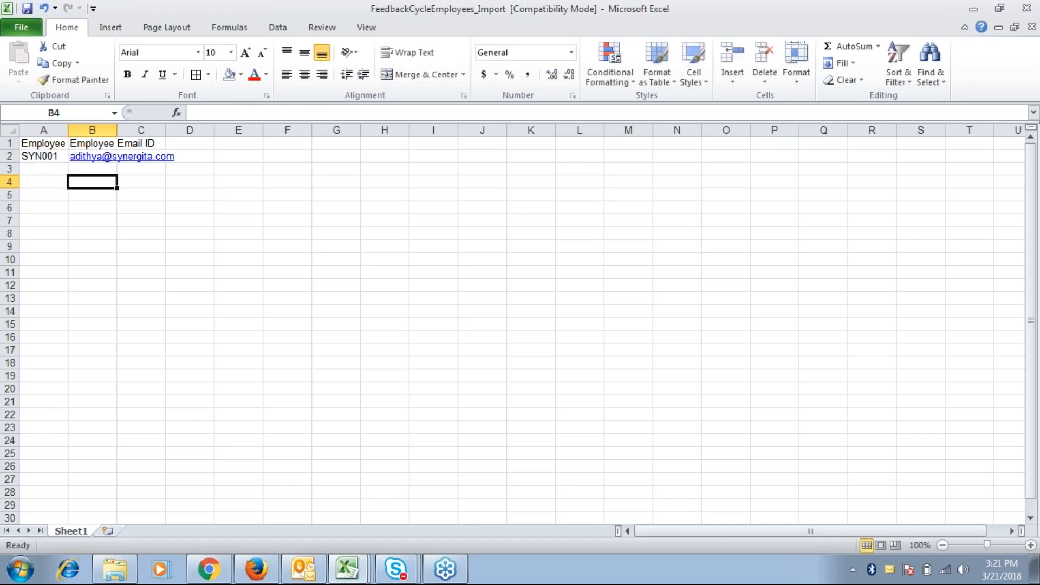
left_click(305, 208)
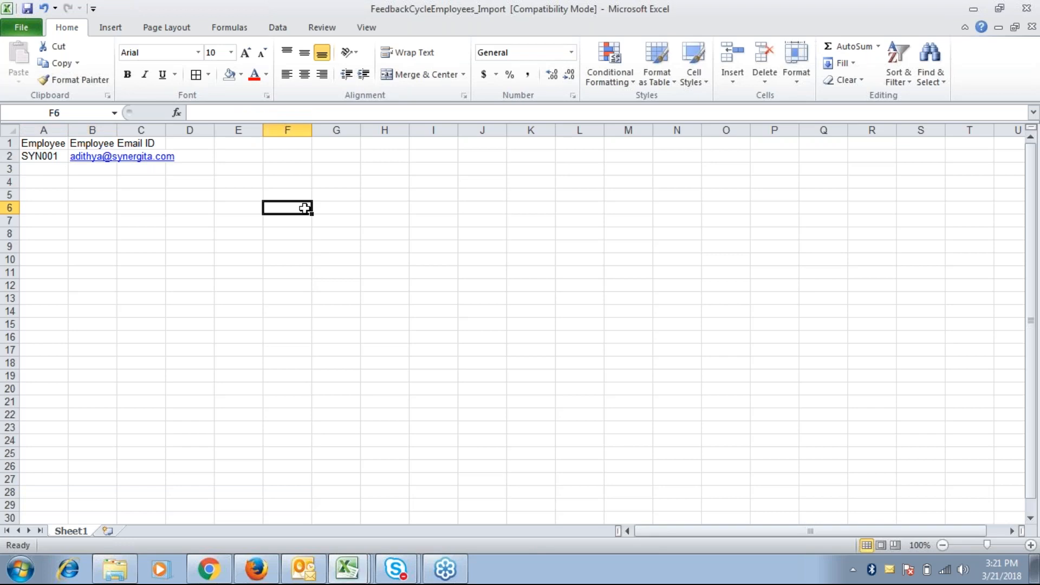
left_click(79, 226)
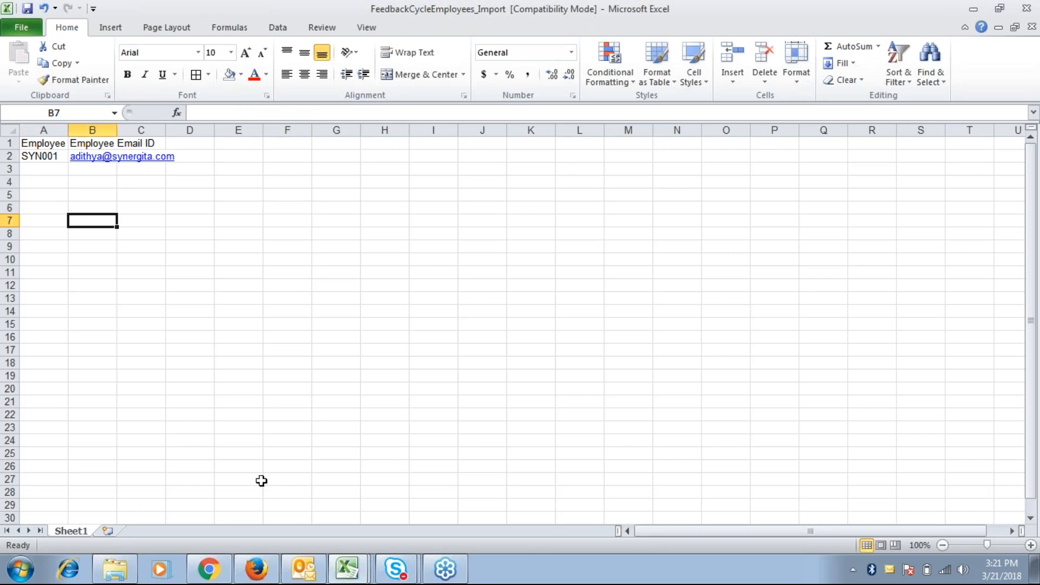
left_click(256, 568)
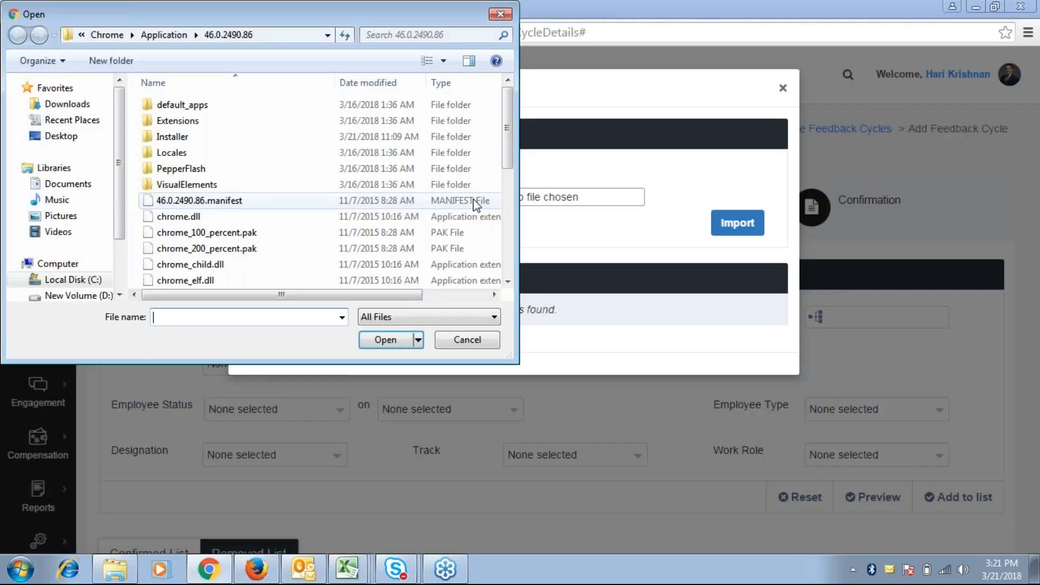
Upload FeedbackCycleEmployees_Import from Downloads and import it; its row is marked Invalid
left_click(68, 104)
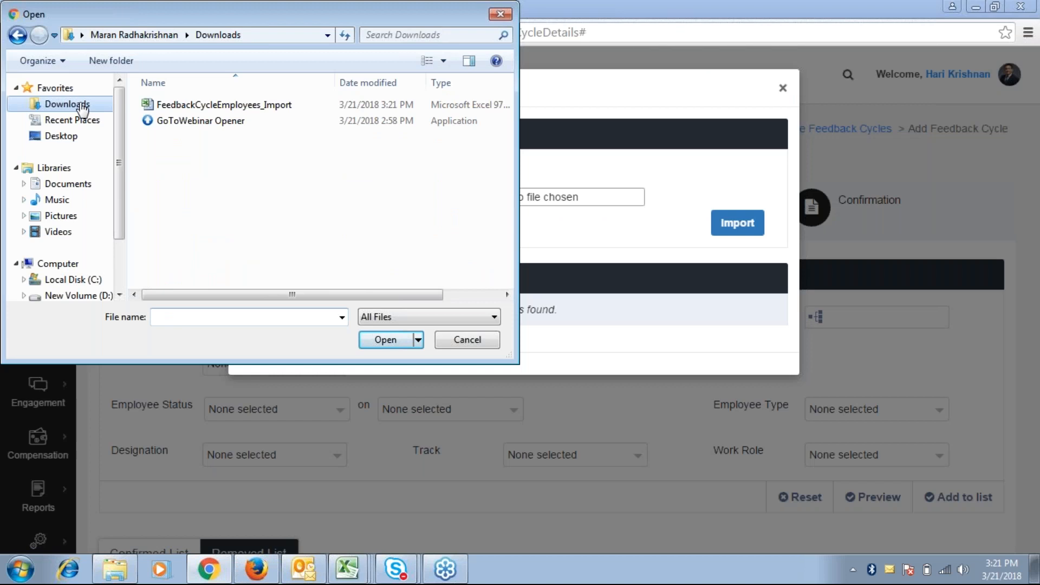
left_click(320, 104)
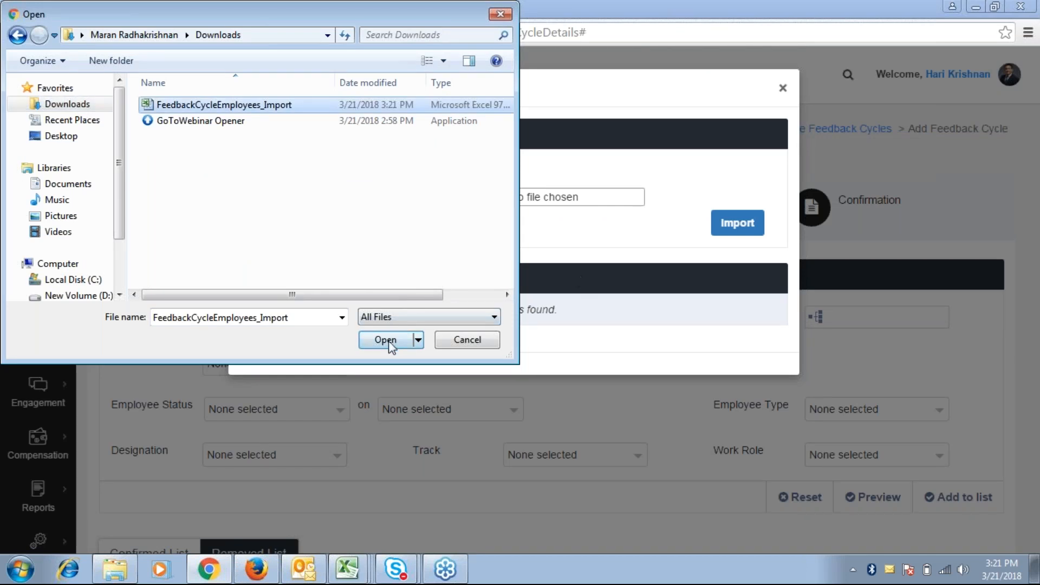
left_click(394, 339)
left_click(737, 224)
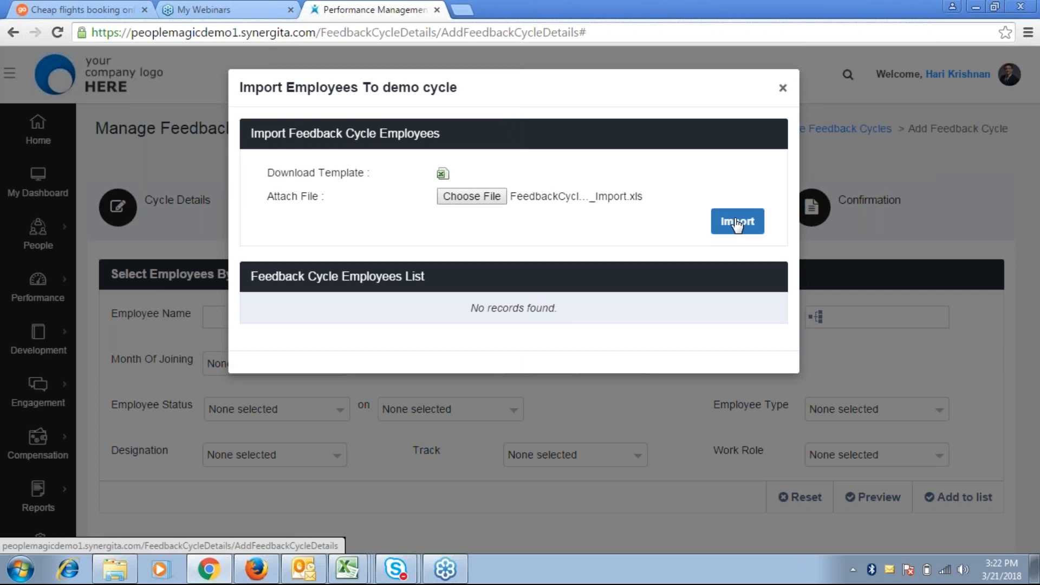
left_click(736, 222)
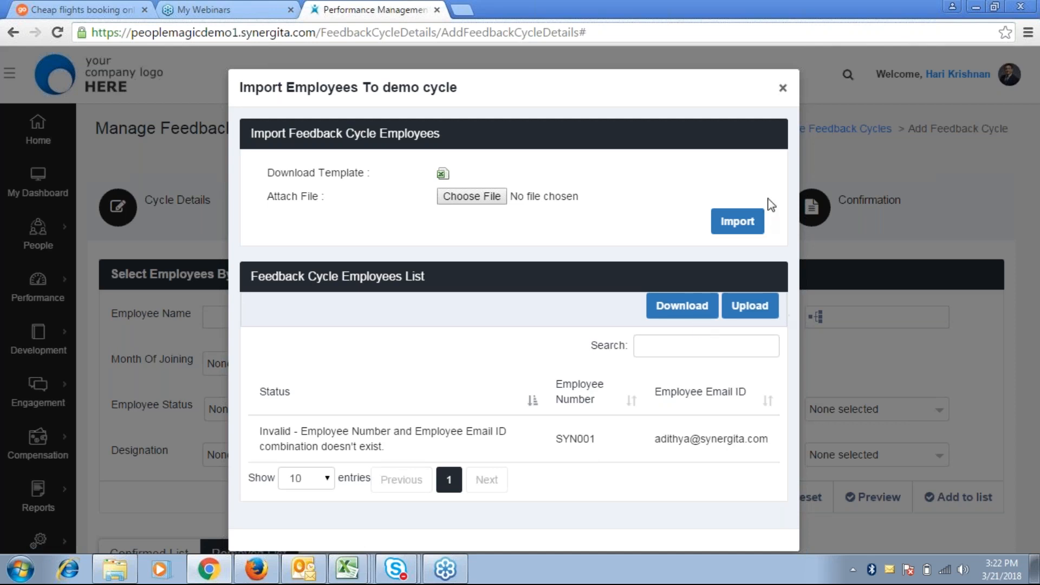
Close the Import Employees dialog and return to the Employee List page
left_click(783, 90)
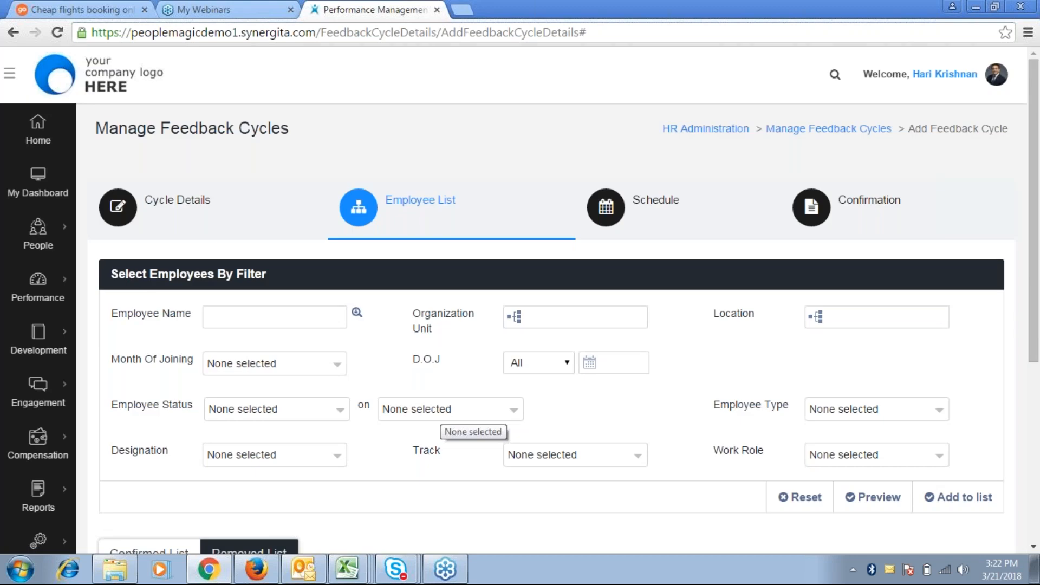
scroll(178, 475, "down", 5)
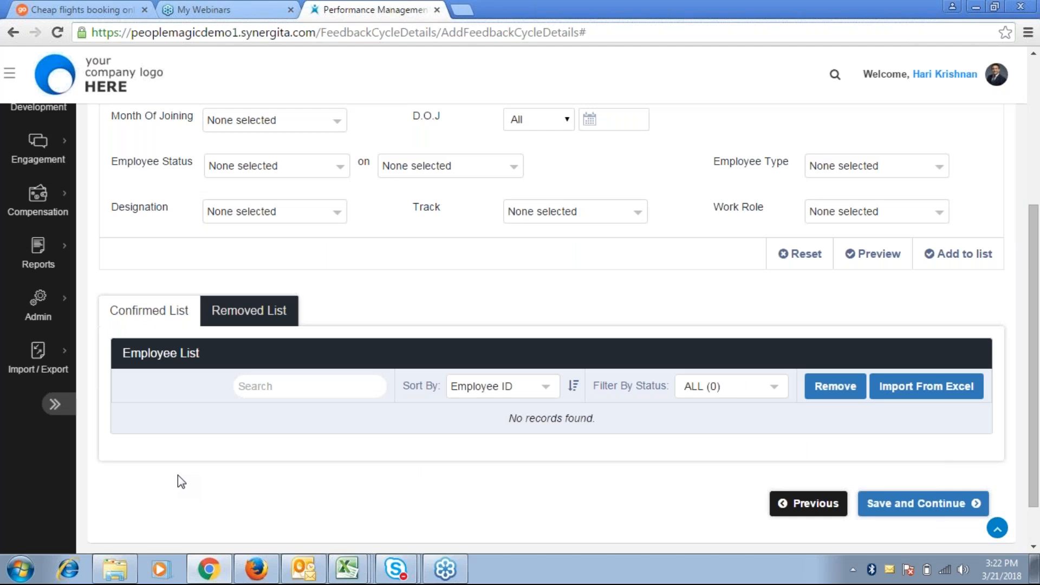
left_click(229, 568)
left_click(213, 570)
scroll(716, 449, "up", 1)
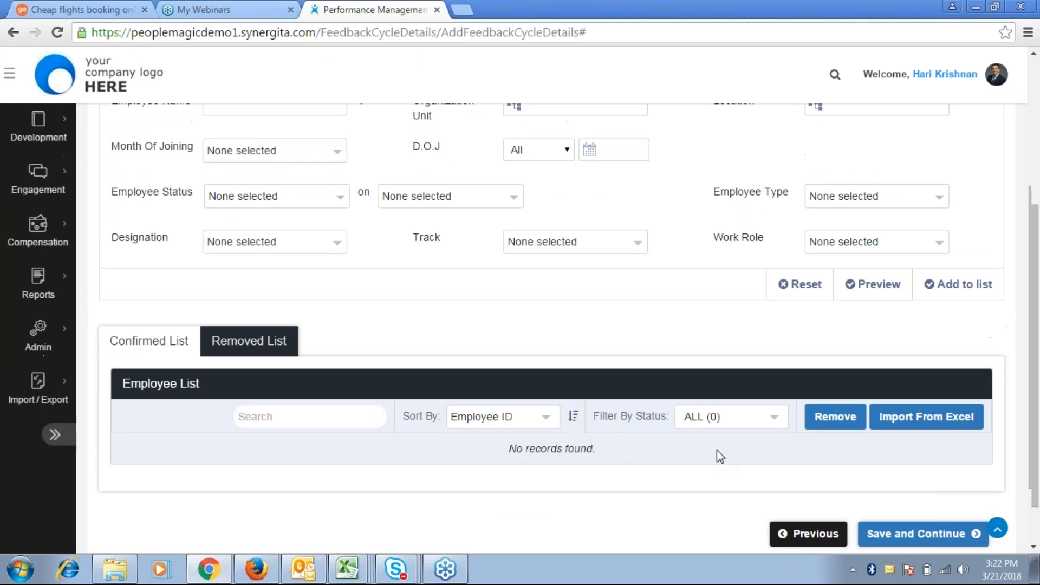
scroll(717, 450, "up", 4)
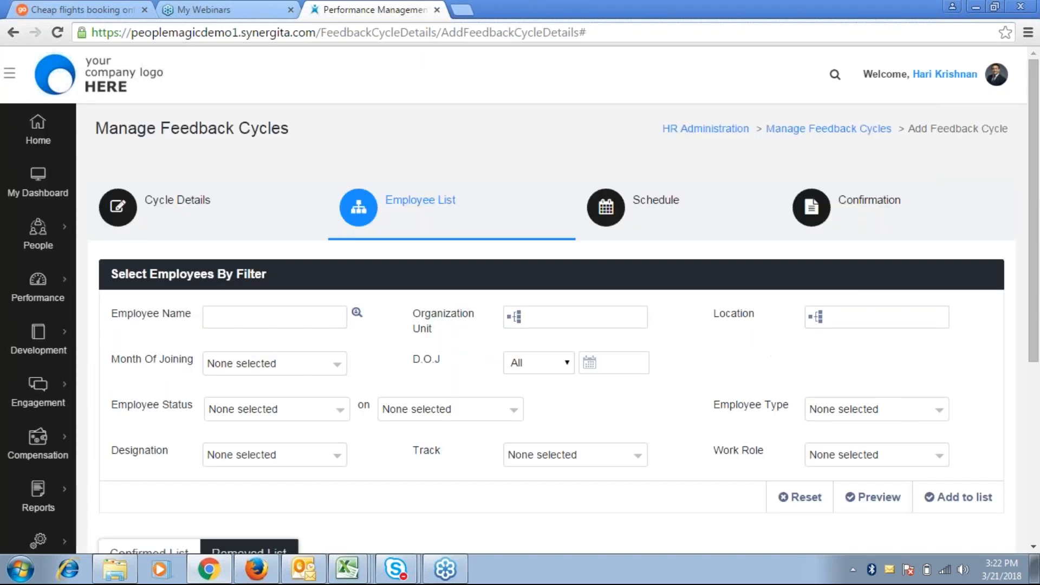
scroll(717, 451, "down", 4)
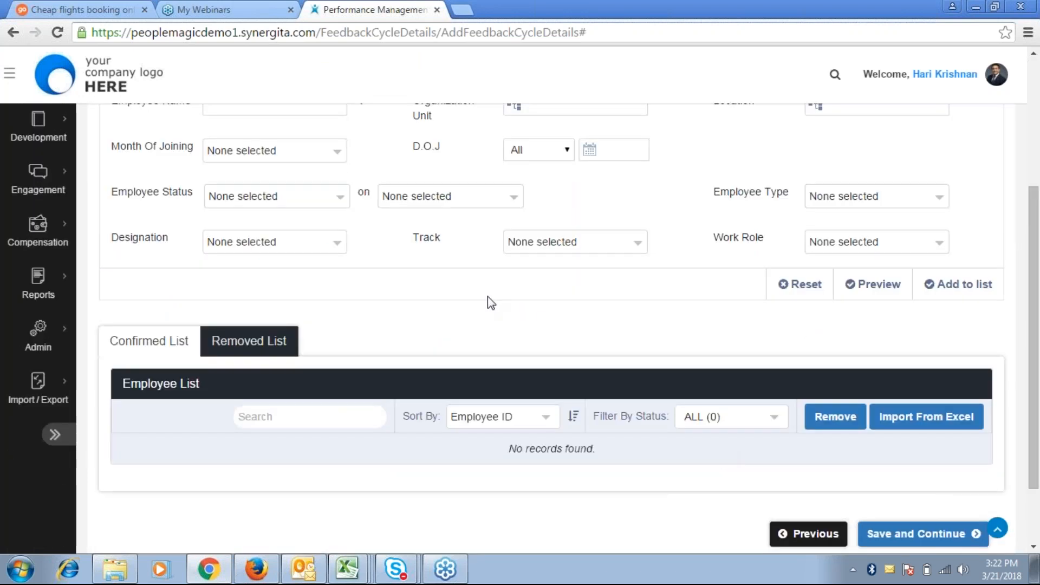
Find the Recruitment Executive by Employee Name and add them to the cycle's list
left_click(242, 111)
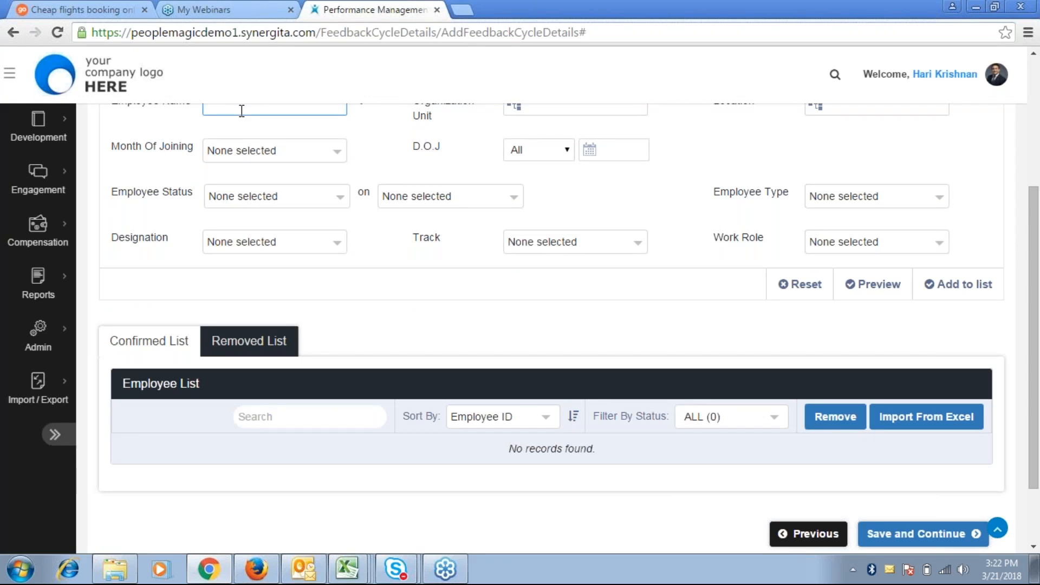
type("adit")
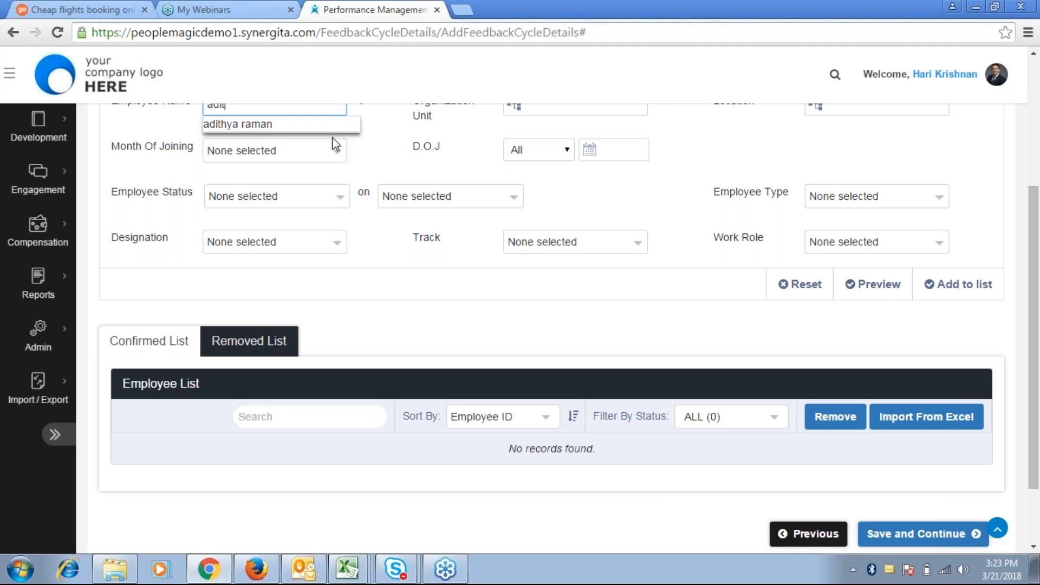
left_click(324, 121)
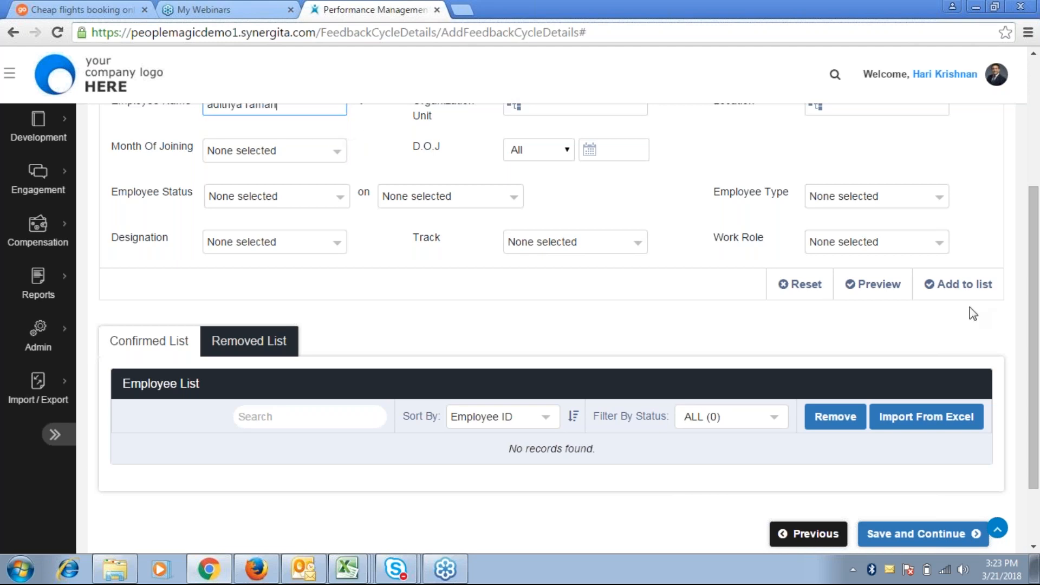
left_click(945, 286)
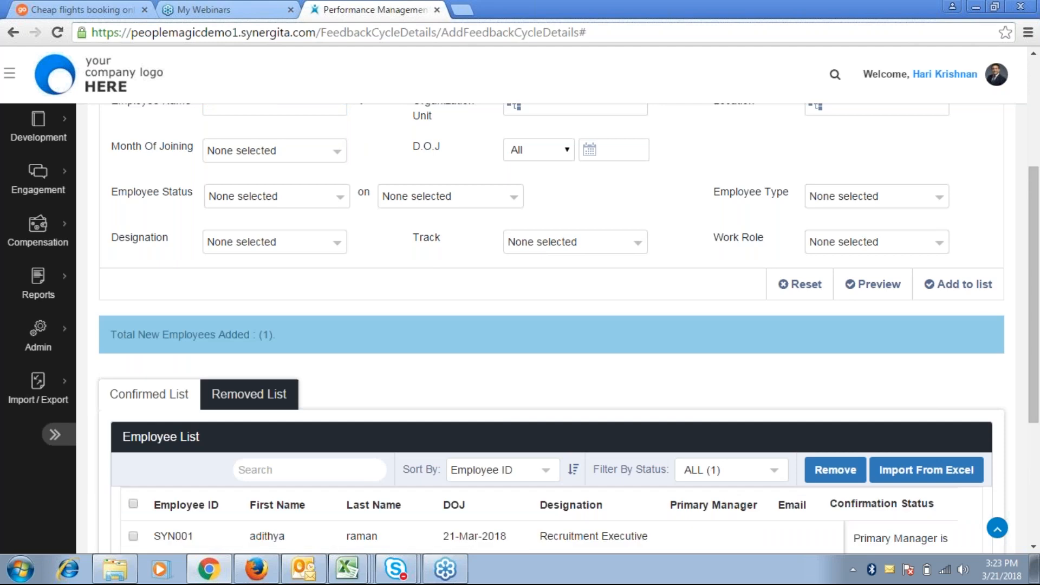
scroll(939, 430, "down", 2)
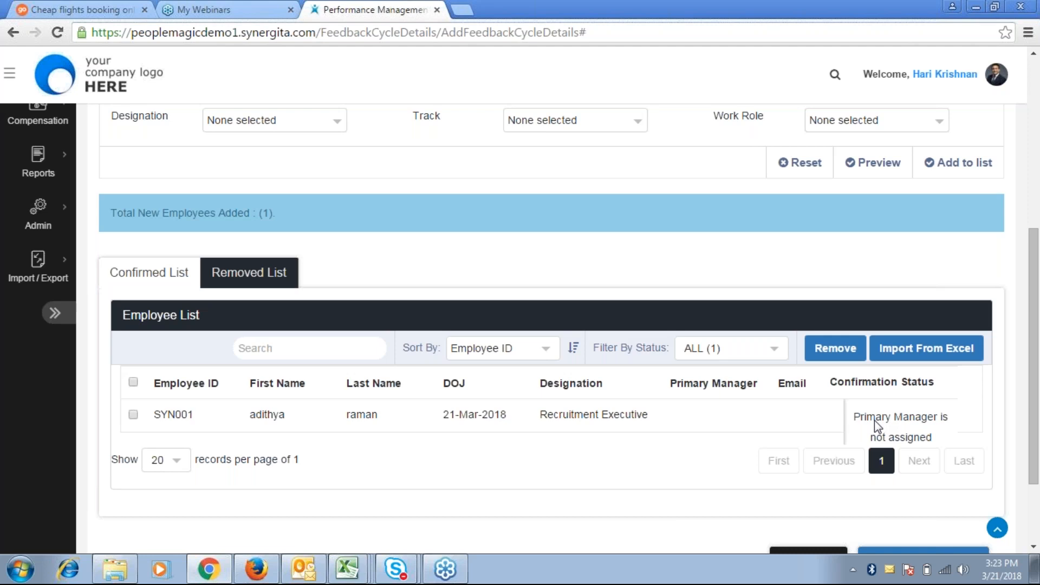
scroll(874, 420, "up", 1)
scroll(874, 420, "up", 1)
scroll(874, 420, "down", 2)
scroll(549, 328, "down", 1)
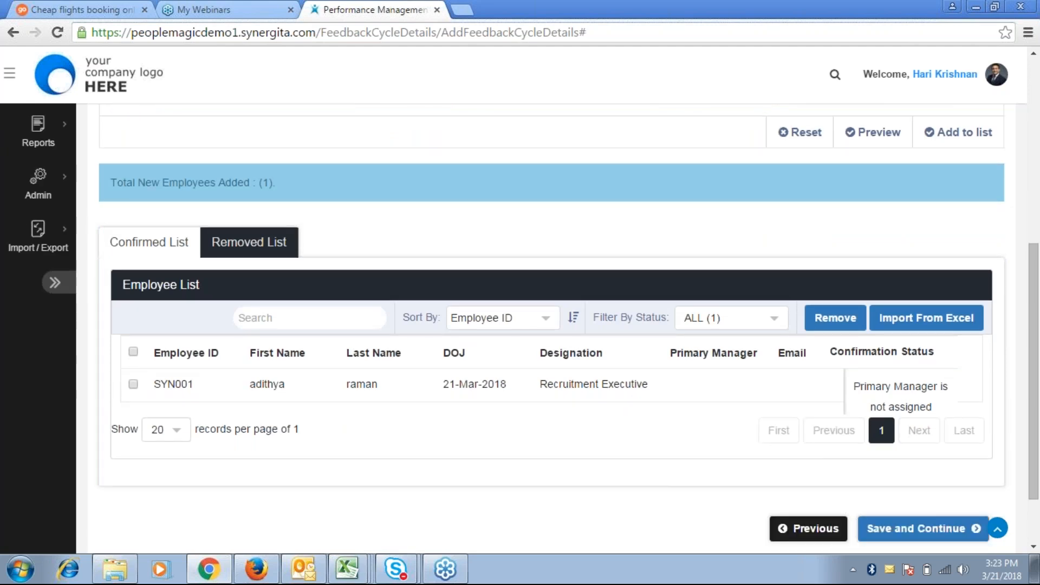
scroll(549, 328, "up", 2)
scroll(522, 327, "up", 1)
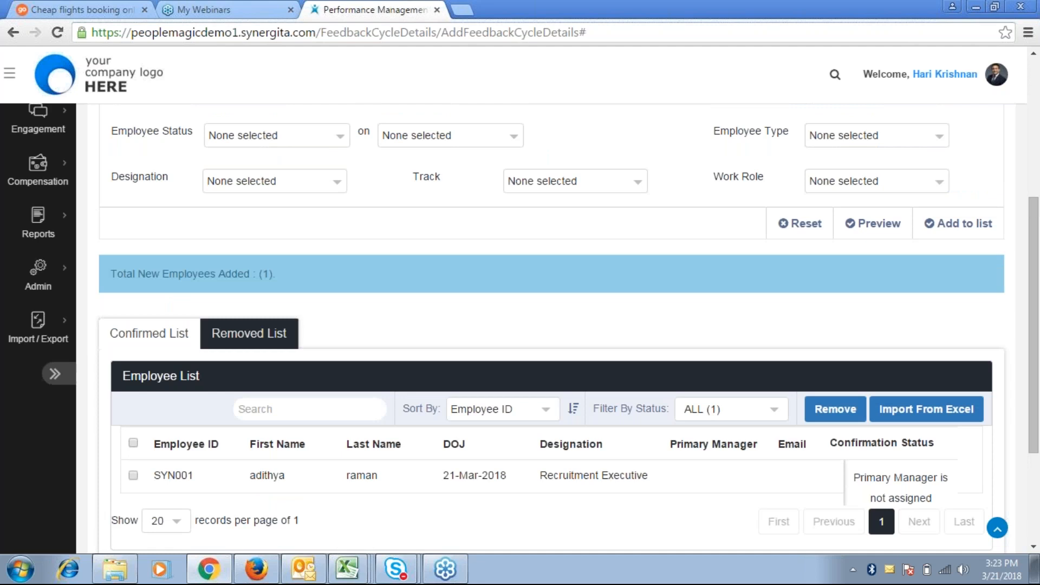
scroll(520, 165, "up", 4)
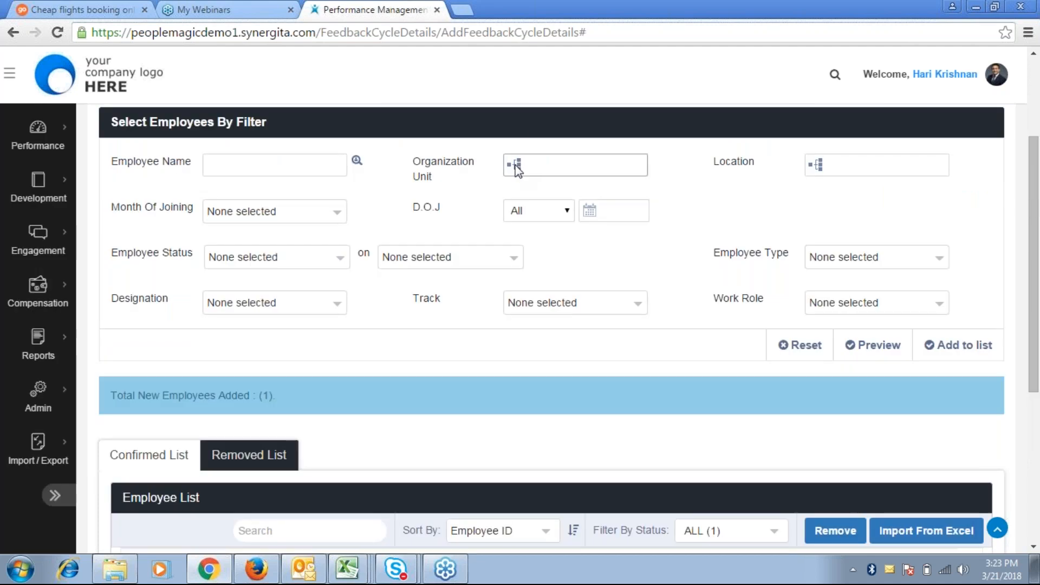
left_click(533, 167)
left_click(510, 186)
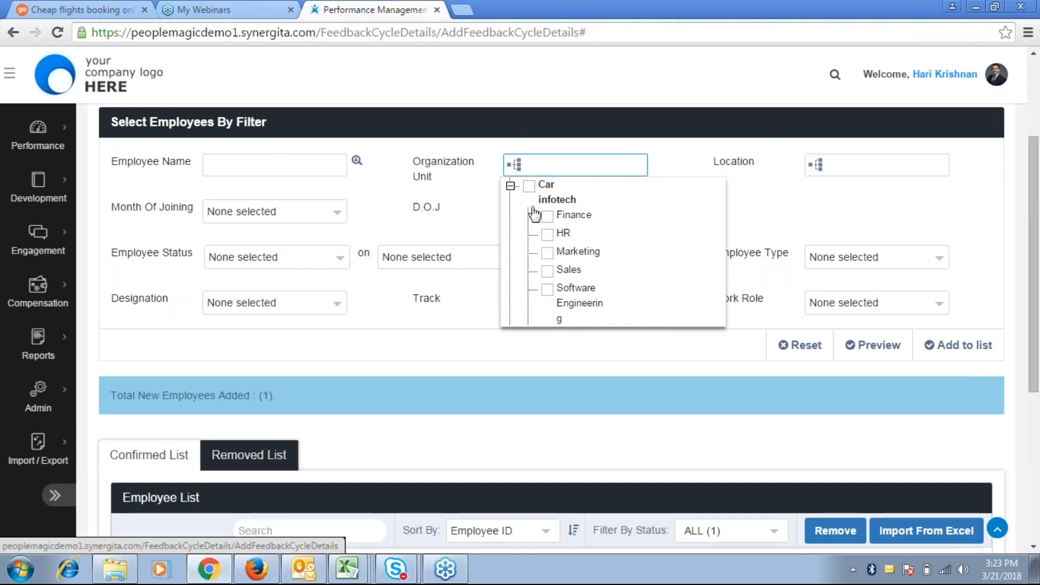
scroll(534, 215, "up", 2)
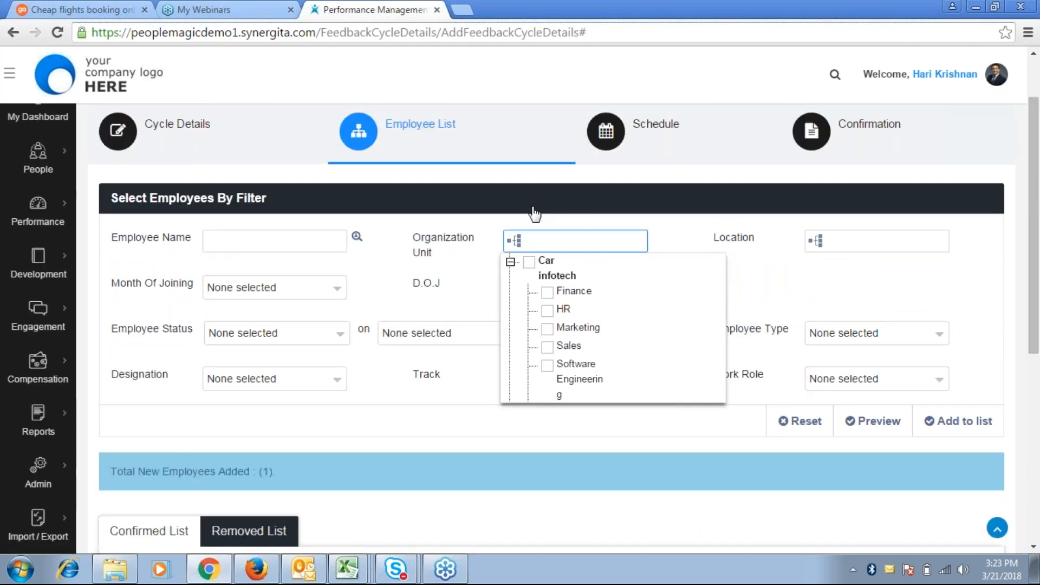
scroll(535, 214, "up", 2)
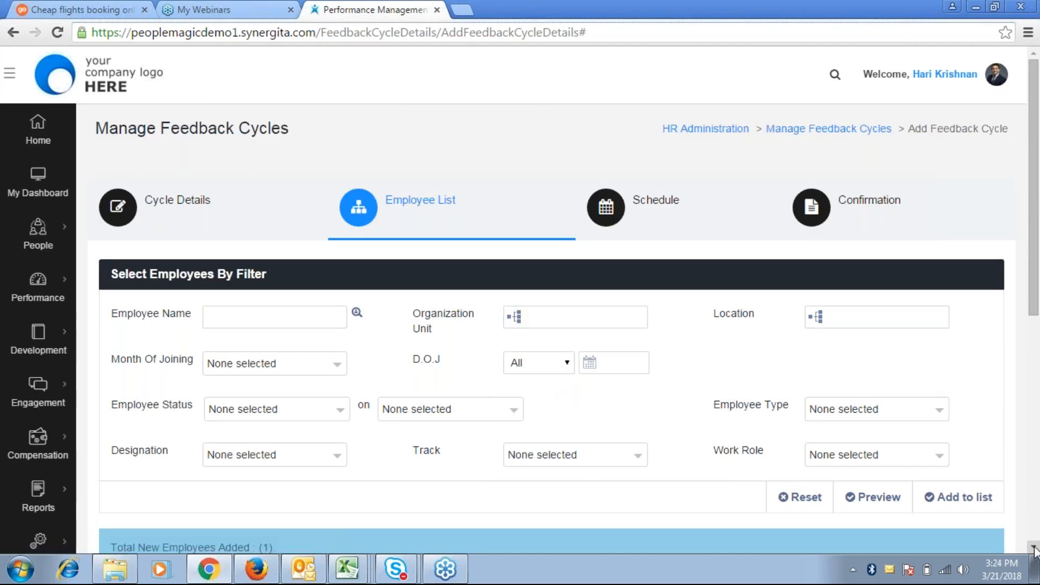
left_click(1034, 548)
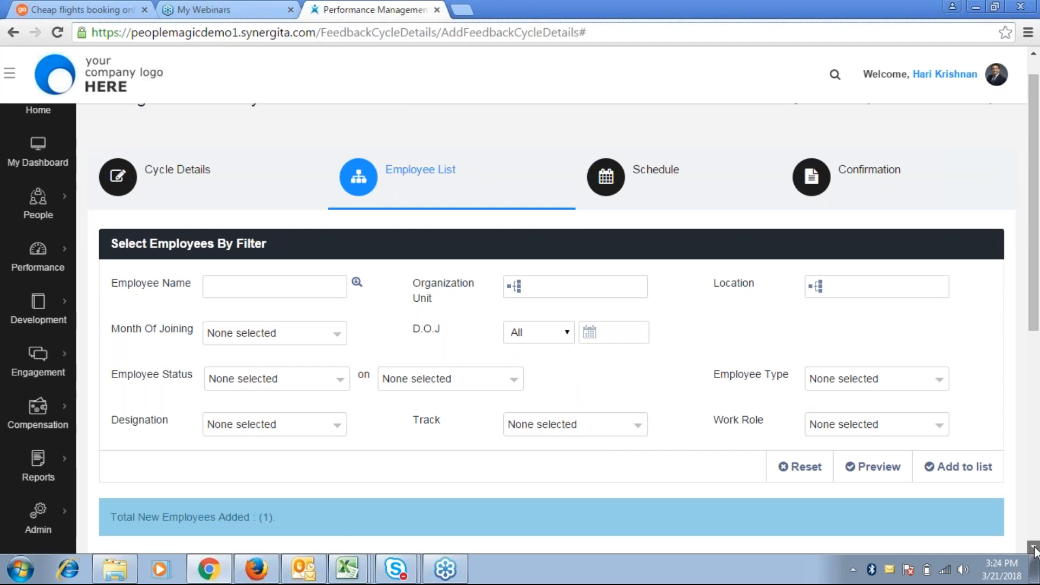
left_click(1034, 548)
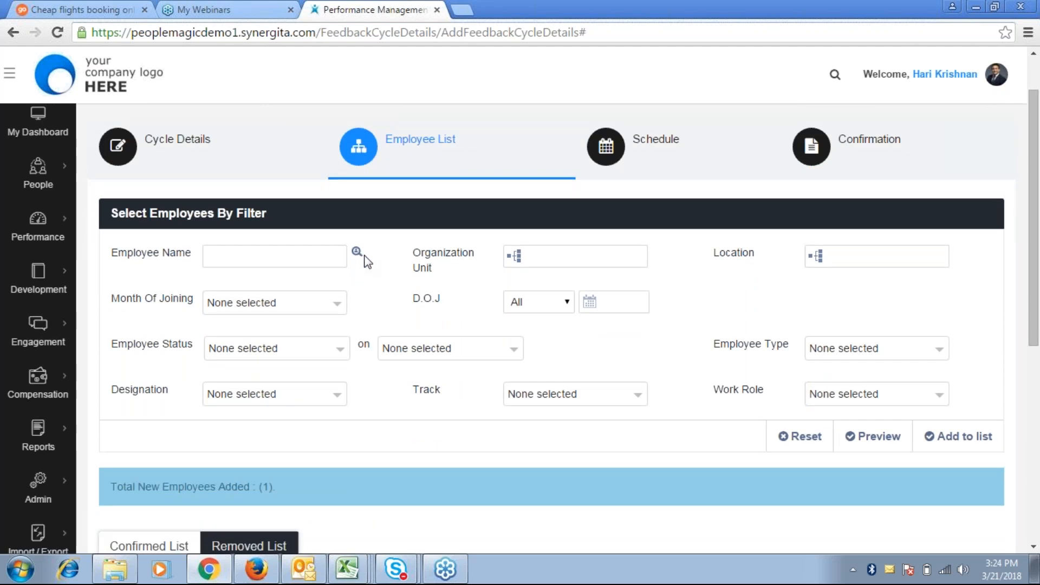
left_click(281, 253)
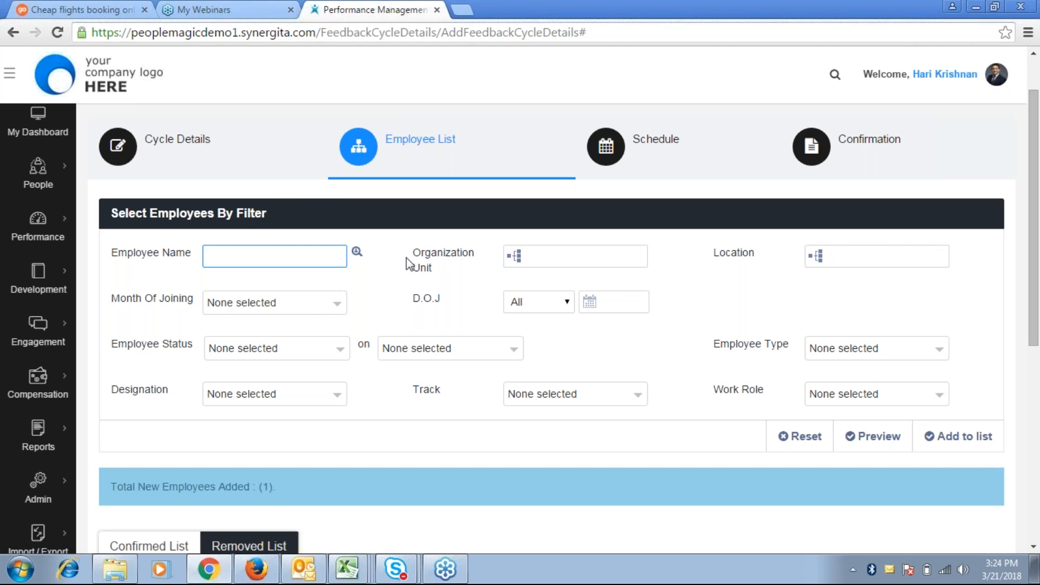
left_click(356, 252)
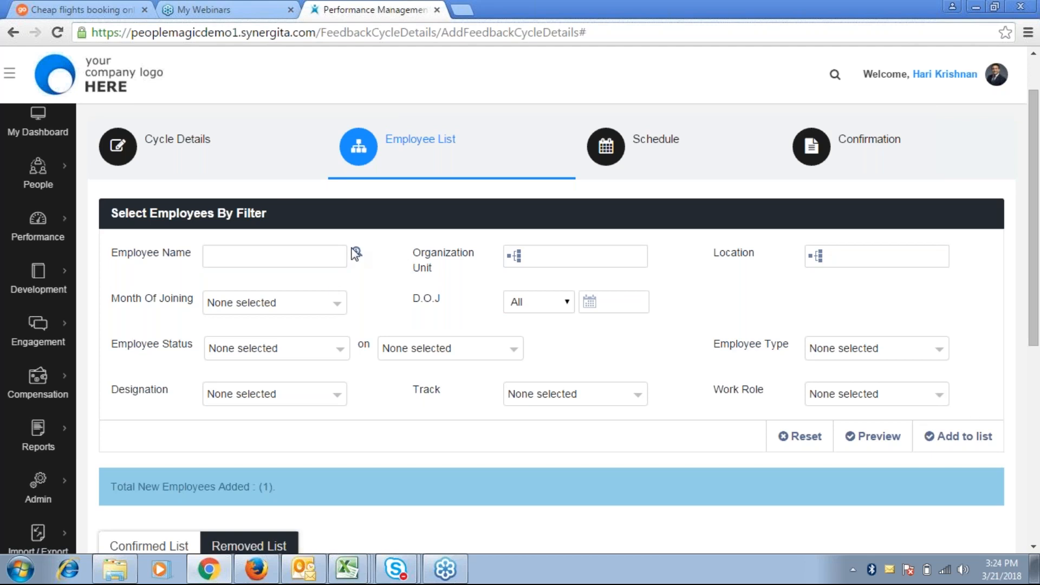
left_click(356, 253)
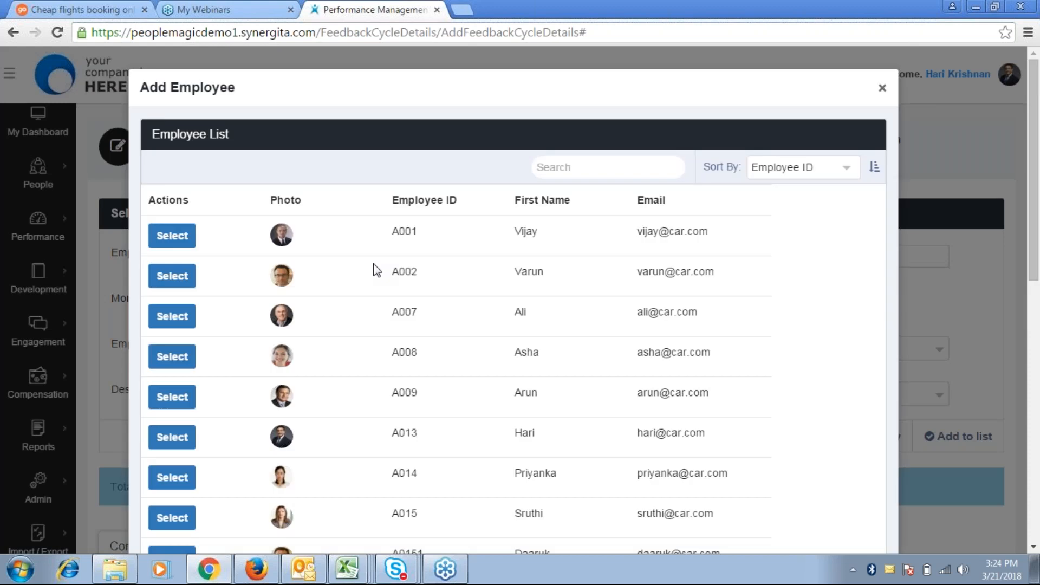
Add a second employee from the Employee Name lookup and check the two-row Employee List
left_click(169, 274)
left_click(960, 448)
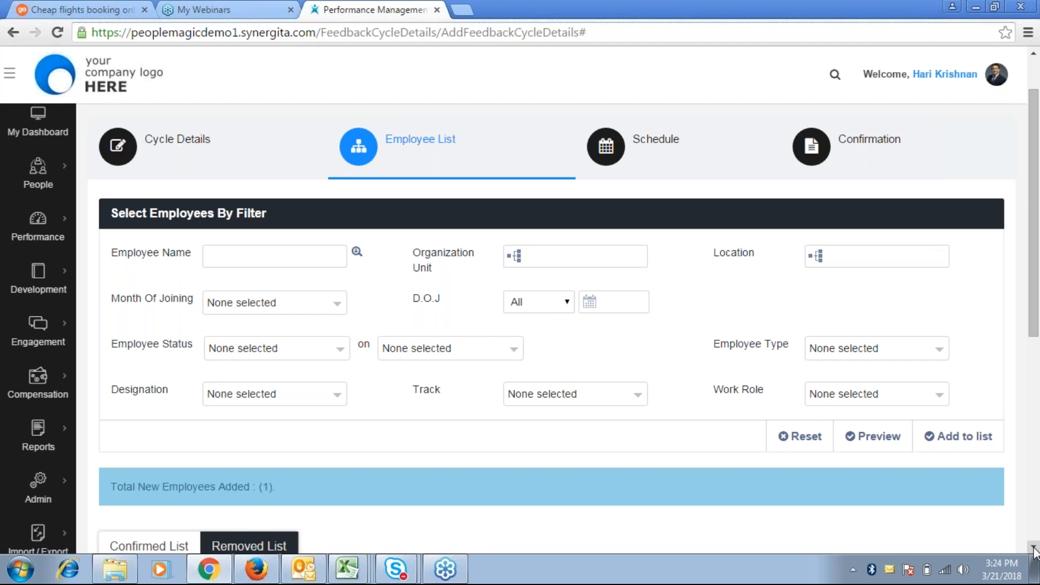
left_click(1033, 548)
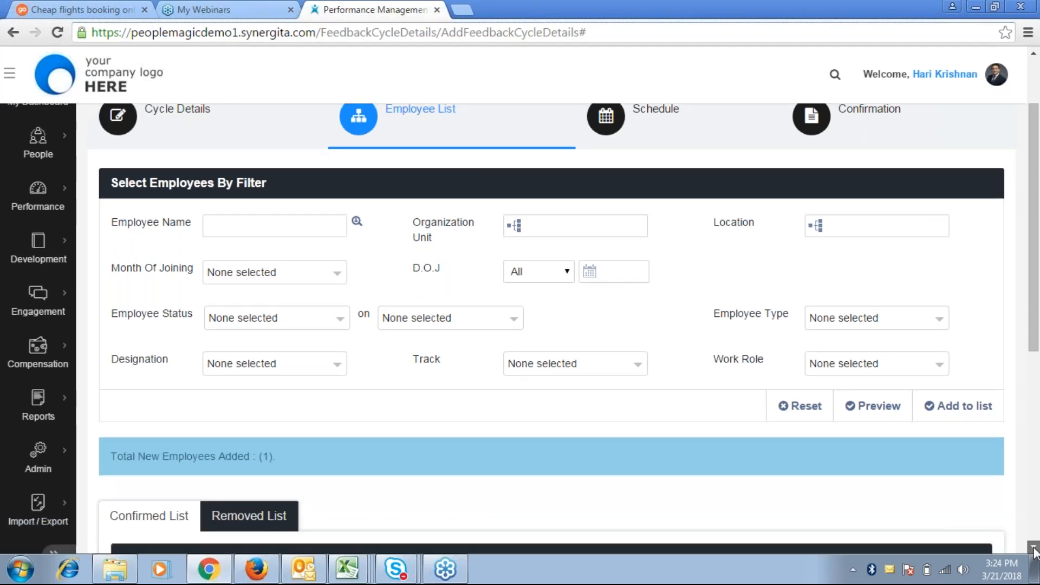
scroll(354, 440, "down", 5)
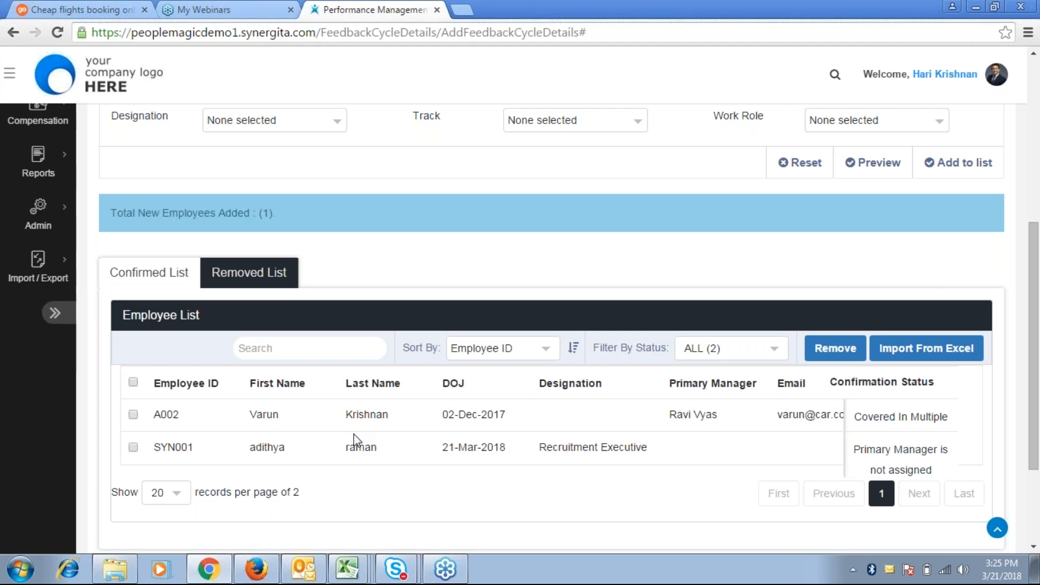
scroll(355, 440, "down", 1)
scroll(355, 439, "up", 8)
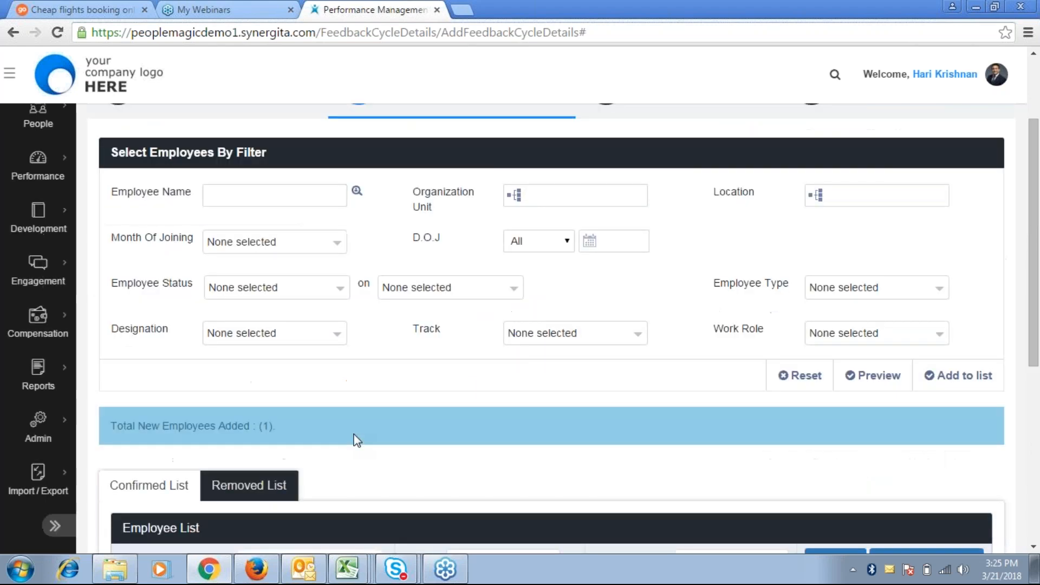
scroll(355, 439, "down", 1)
scroll(357, 440, "down", 1)
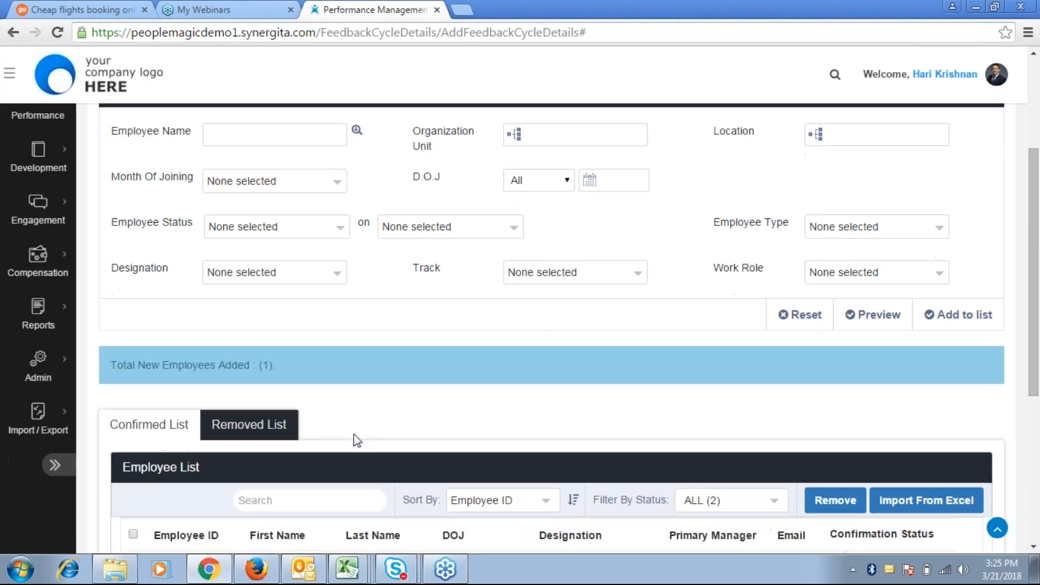
scroll(357, 440, "down", 1)
scroll(353, 439, "down", 2)
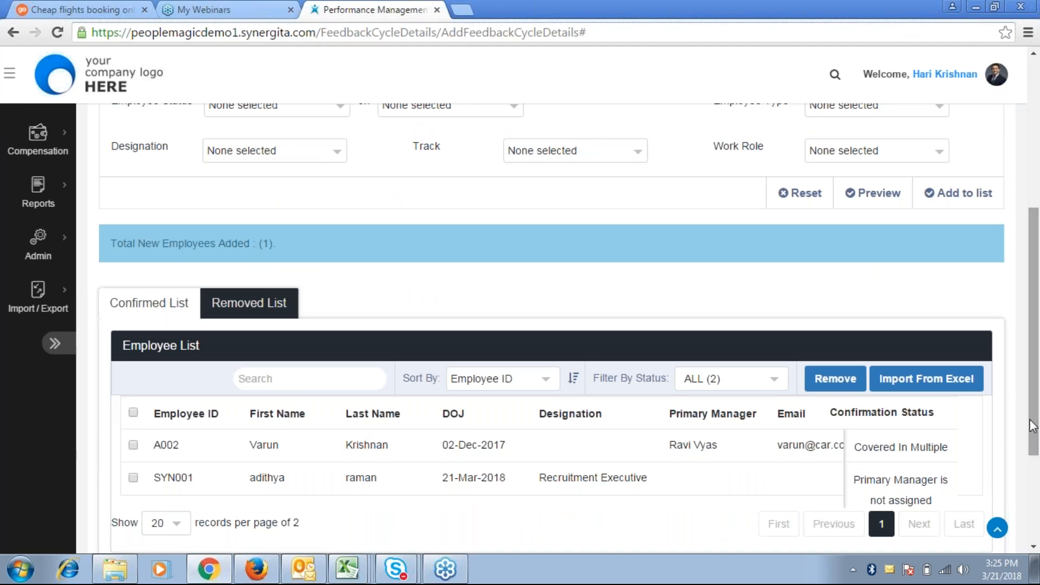
left_click_drag(1032, 425, 1021, 376)
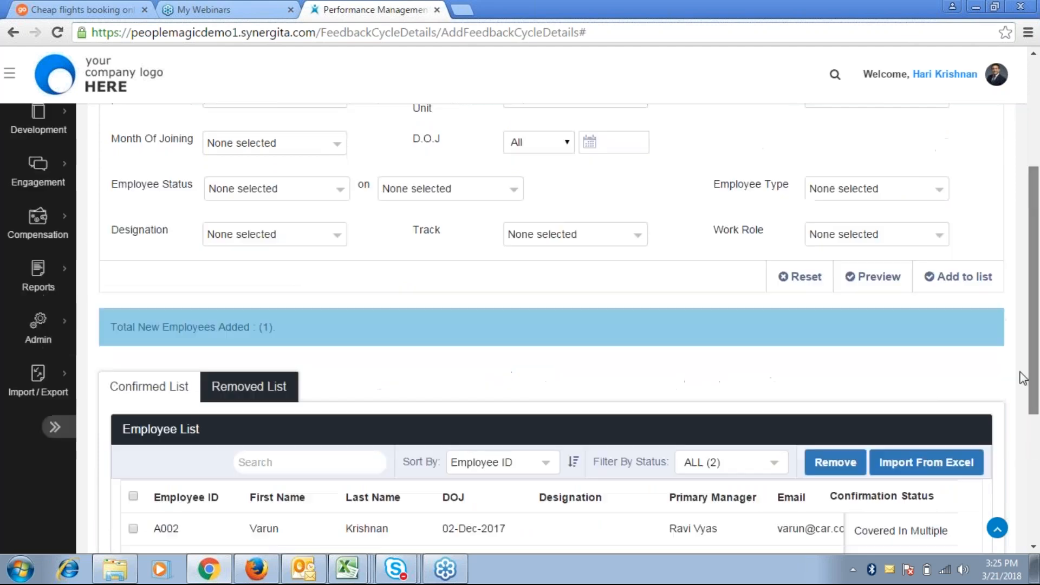
scroll(825, 130, "up", 3)
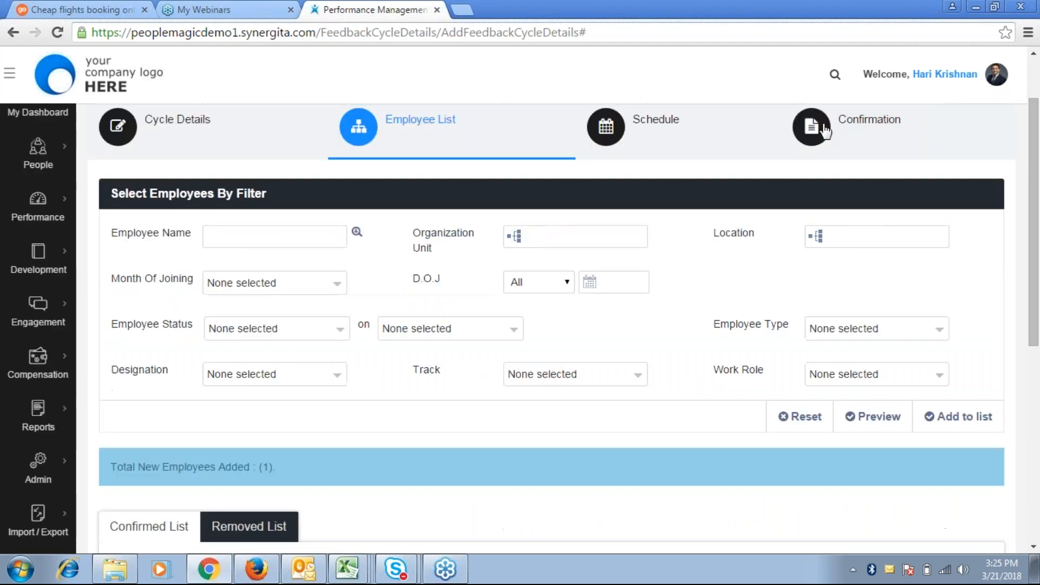
Review the confirmation summary (2 employees, 21-Mar-2018 to 29-Mar-2018), then move on to the cycle schedule
left_click(825, 130)
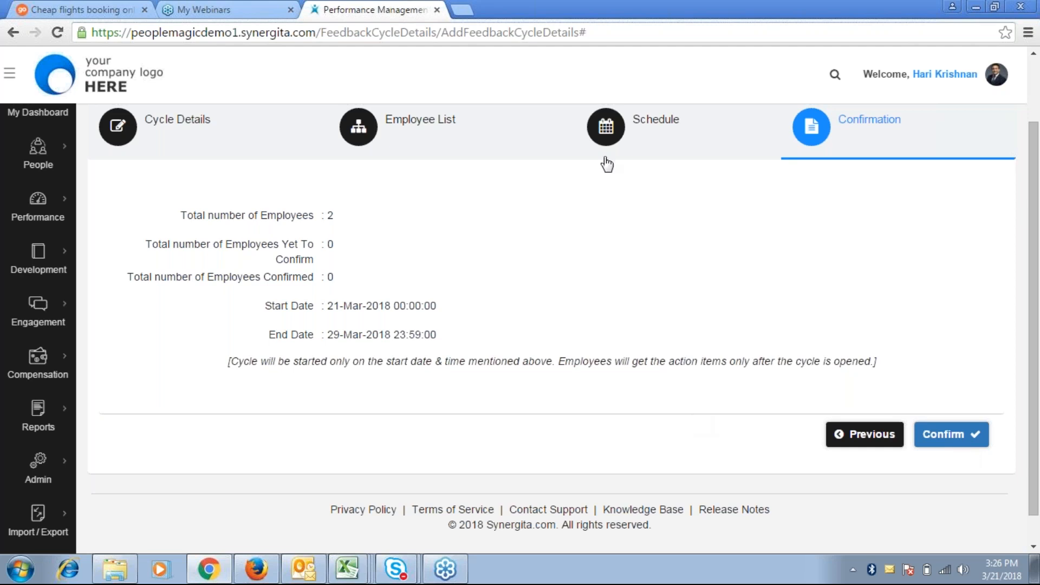
left_click(606, 162)
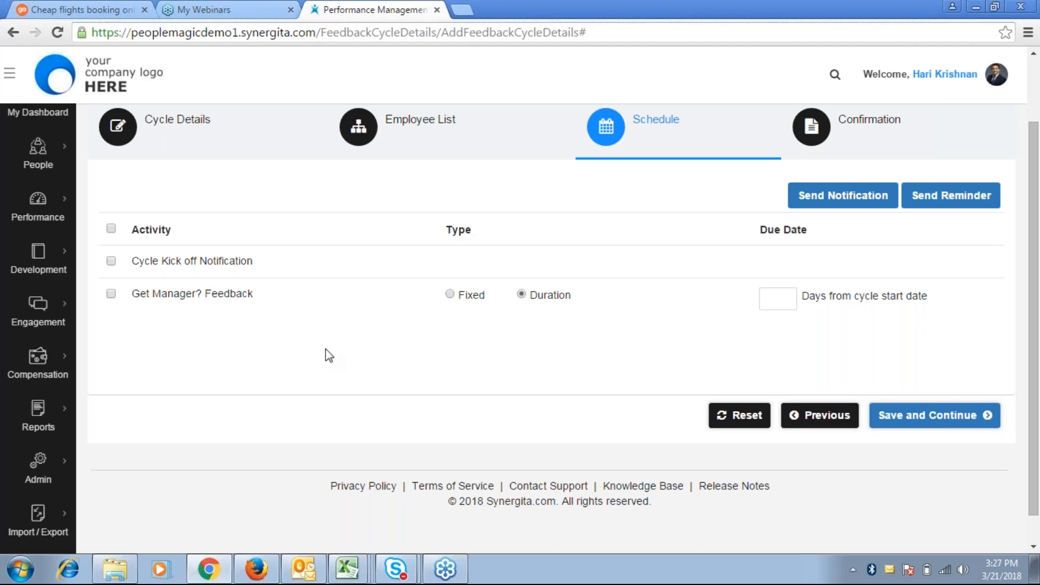
Tick Get Manager? Feedback, edit its due-date Days box, then return to Cycle Details
left_click(111, 294)
left_click(777, 298)
left_click(778, 299)
left_click(163, 350)
left_click(175, 148)
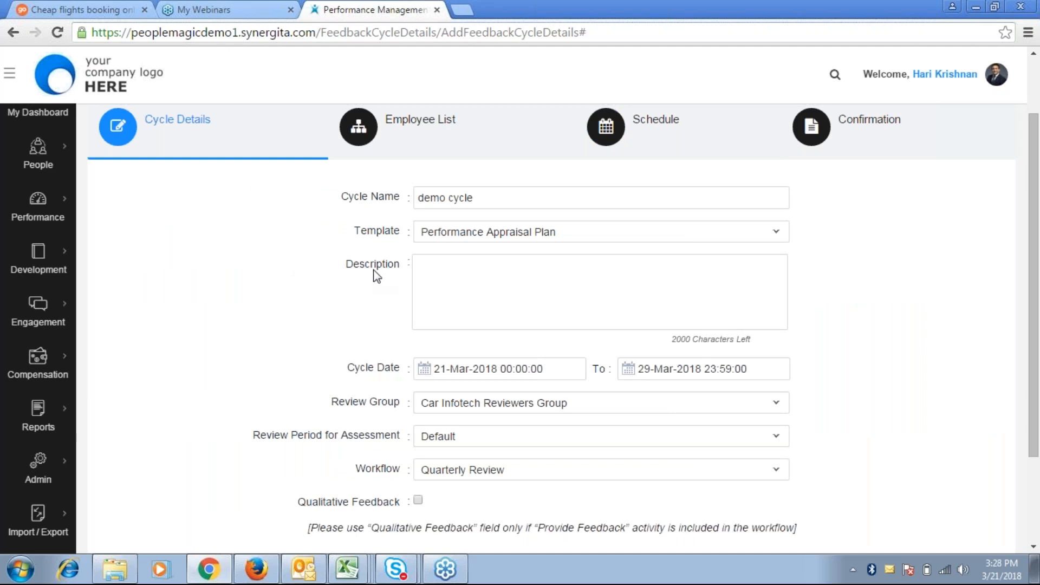
Pick 7 April 2018 in the Cycle Date To picker, so the cycle ends 07-Apr-2018 23:59:00
left_click(688, 377)
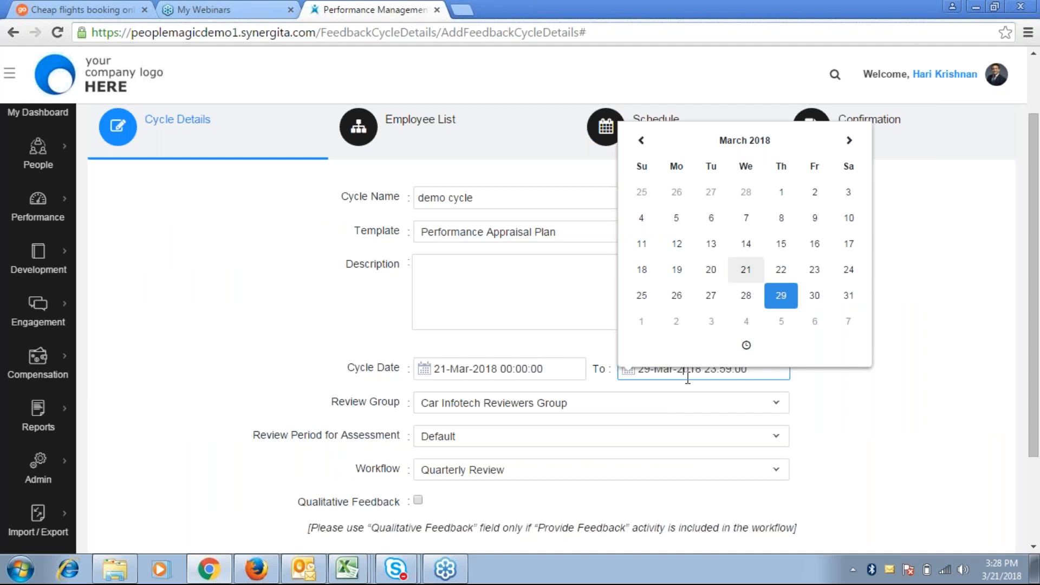
left_click(848, 321)
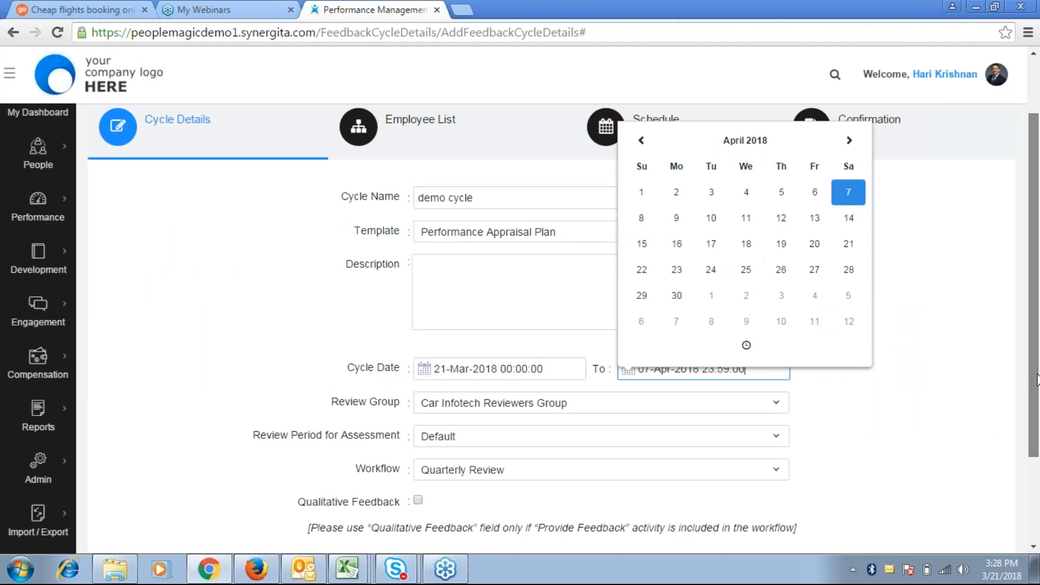
left_click_drag(1037, 379, 1037, 418)
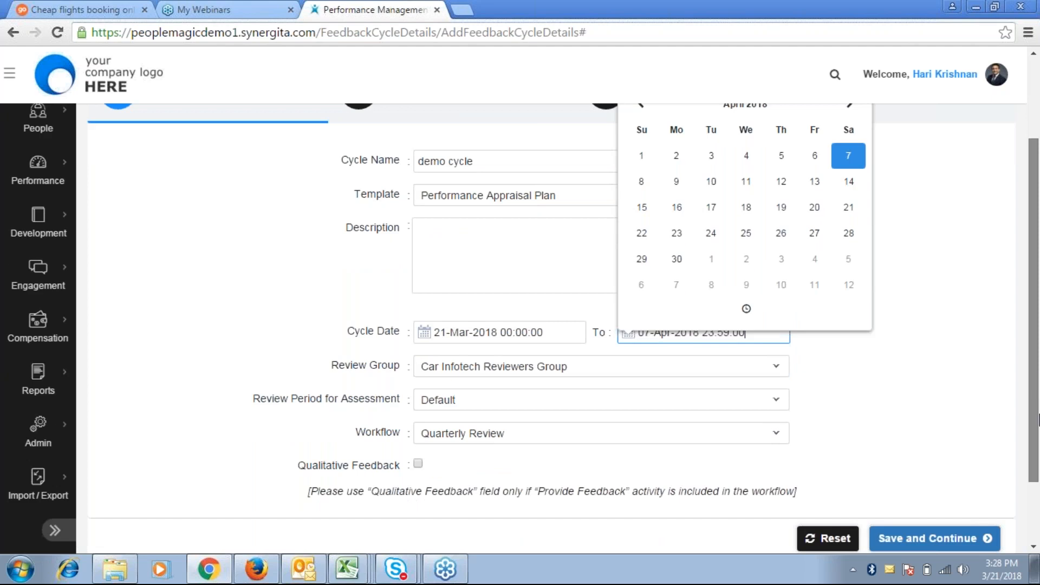
scroll(914, 407, "down", 2)
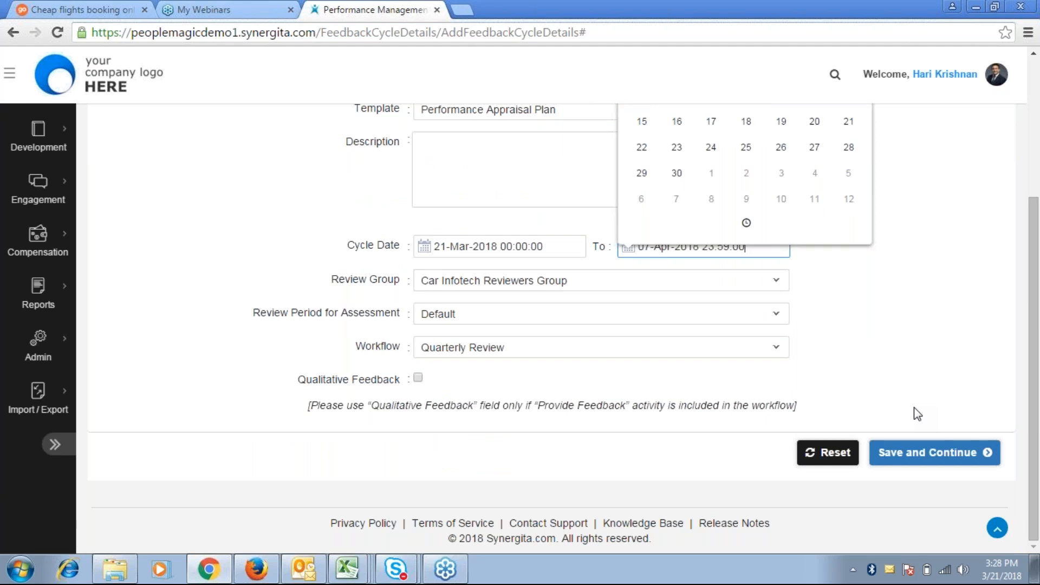
left_click(974, 382)
left_click_drag(973, 381, 1030, 233)
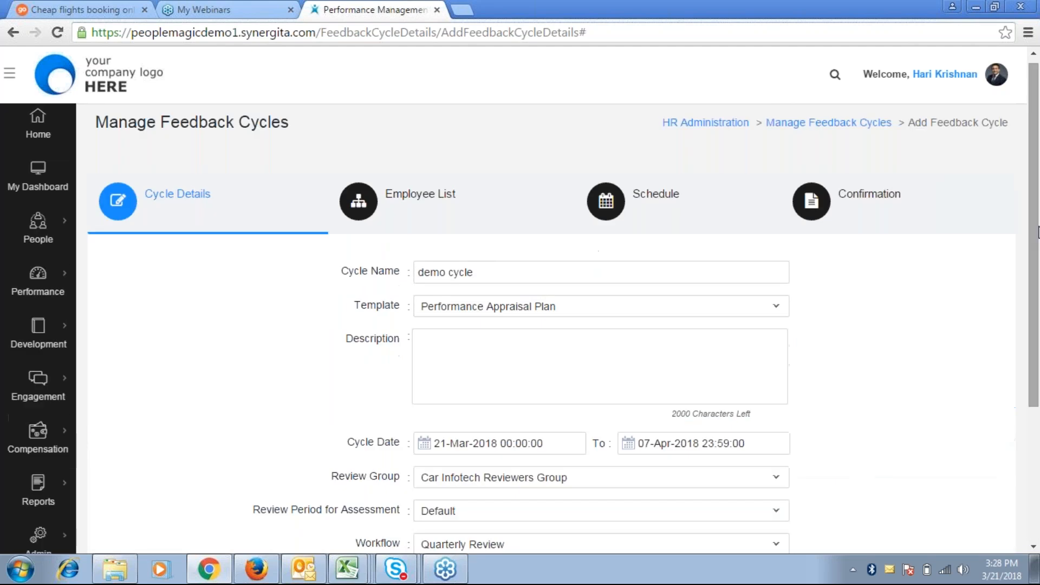
mouse_move(42, 224)
mouse_move(66, 271)
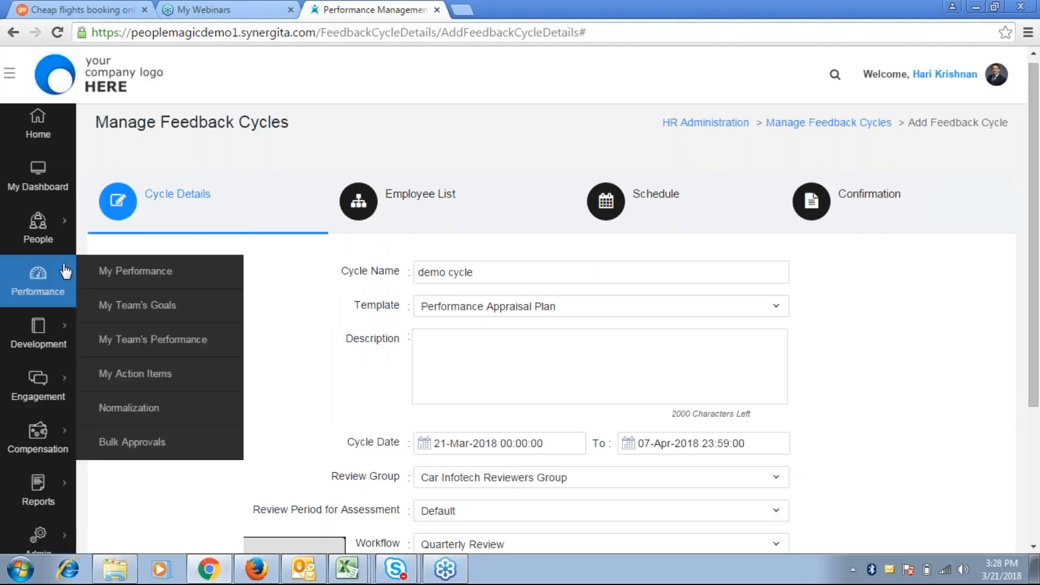